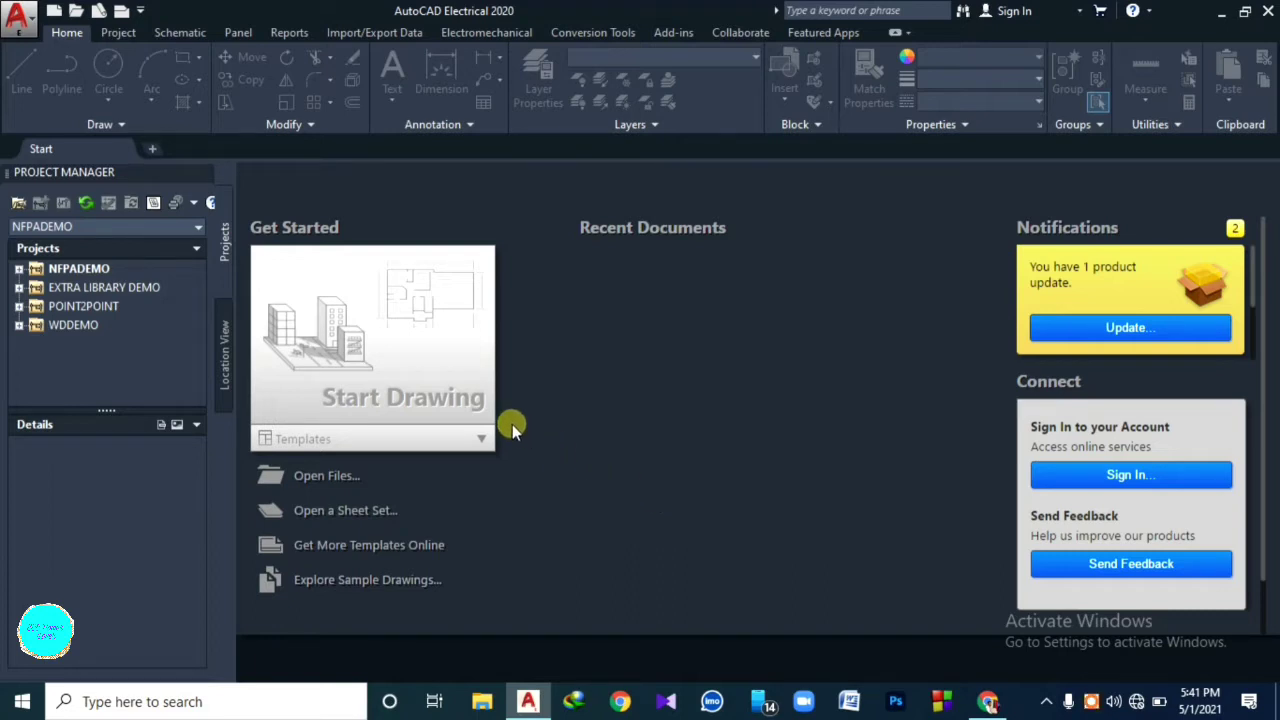
Step: Start a new blank drawing, Drawing1, from the Start tab
click(388, 358)
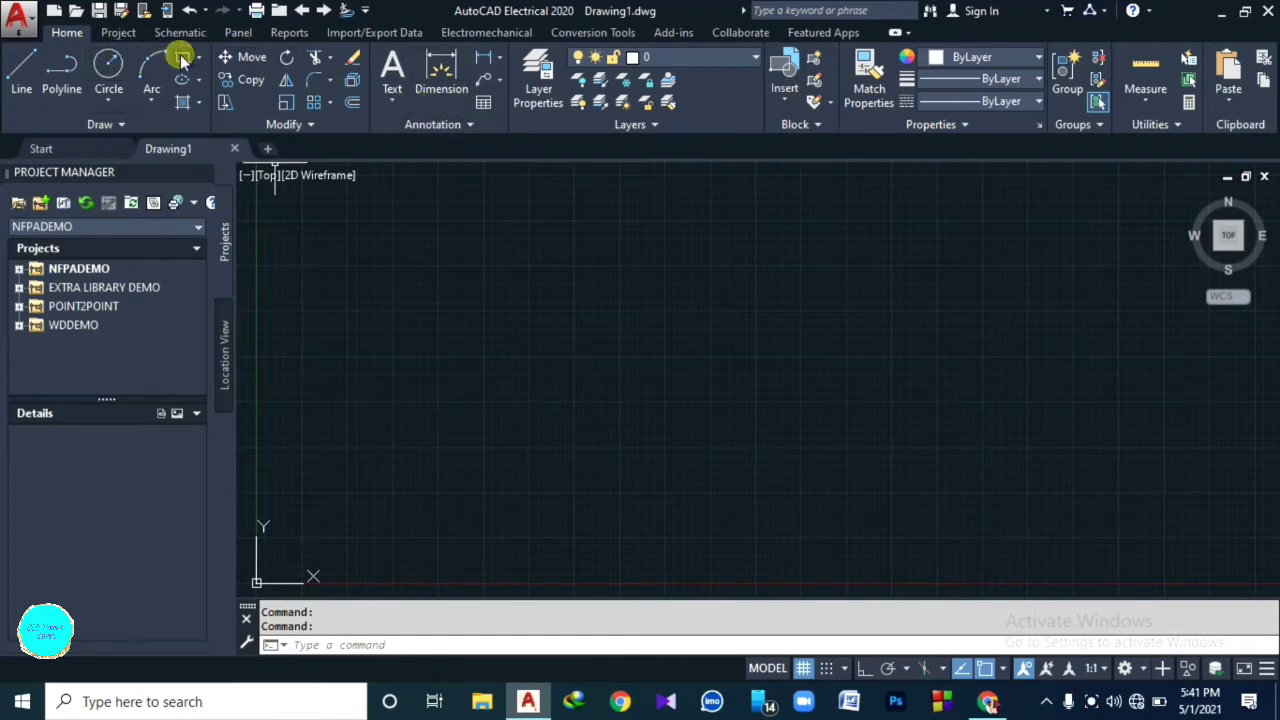
Step: Draw a circle by centre and radius at the left of the drawing
click(112, 65)
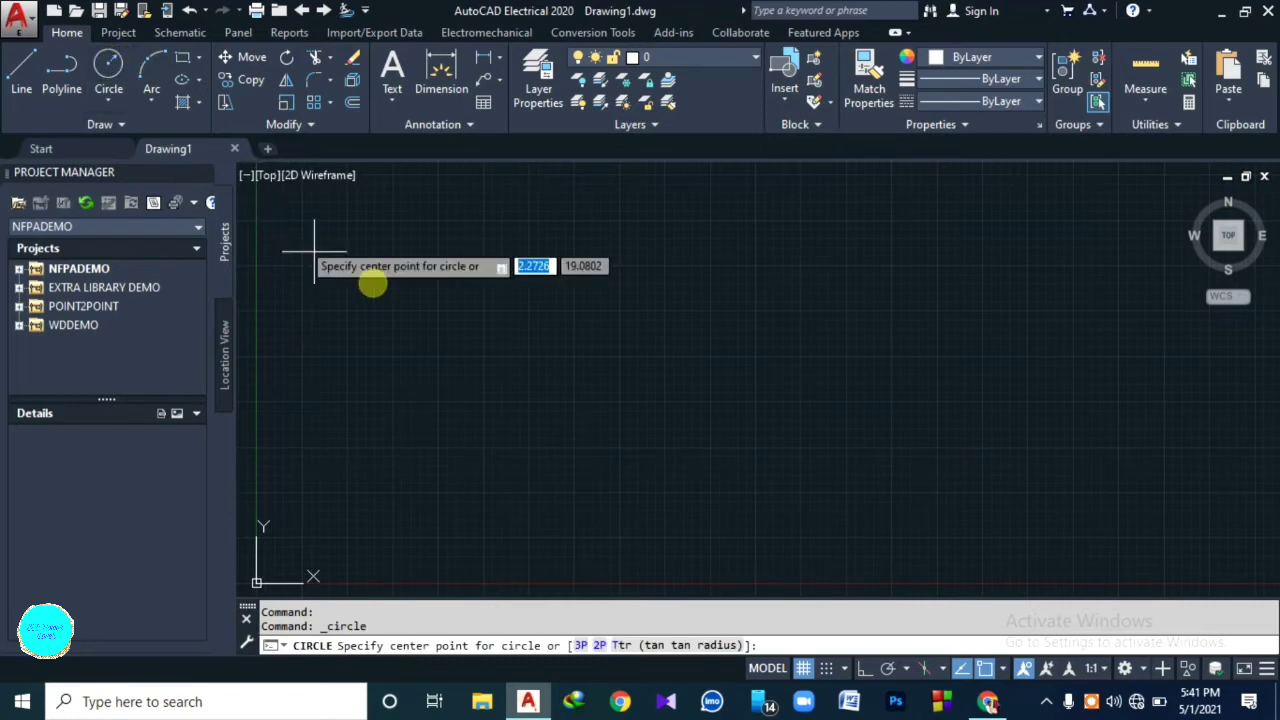
click(419, 309)
click(468, 334)
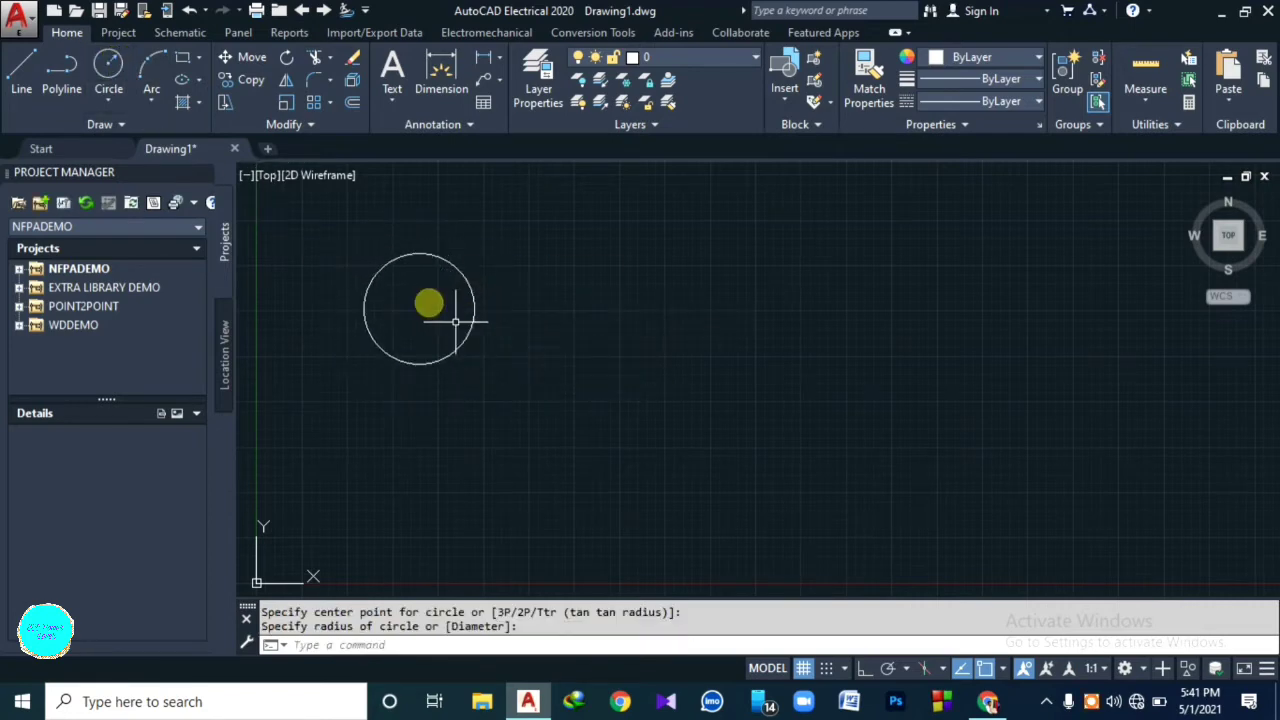
Step: Draw a rectangle to the right of the circle by picking two opposite corners
click(182, 57)
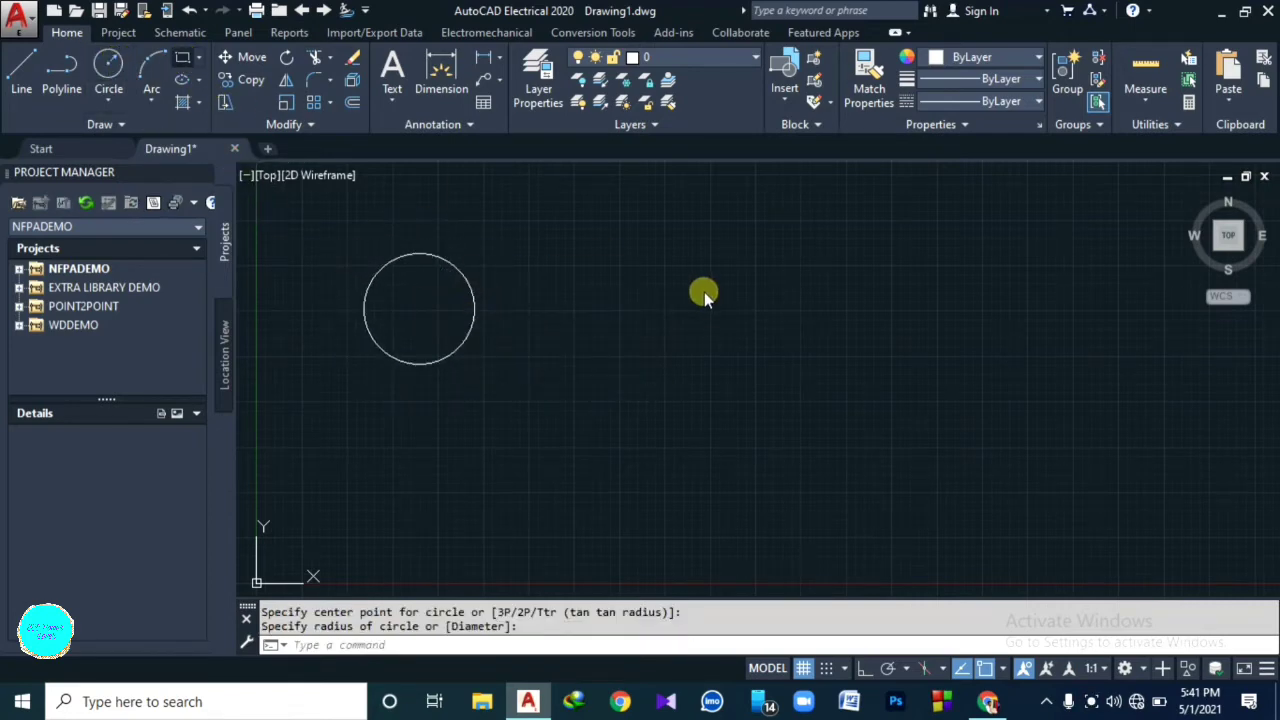
click(655, 289)
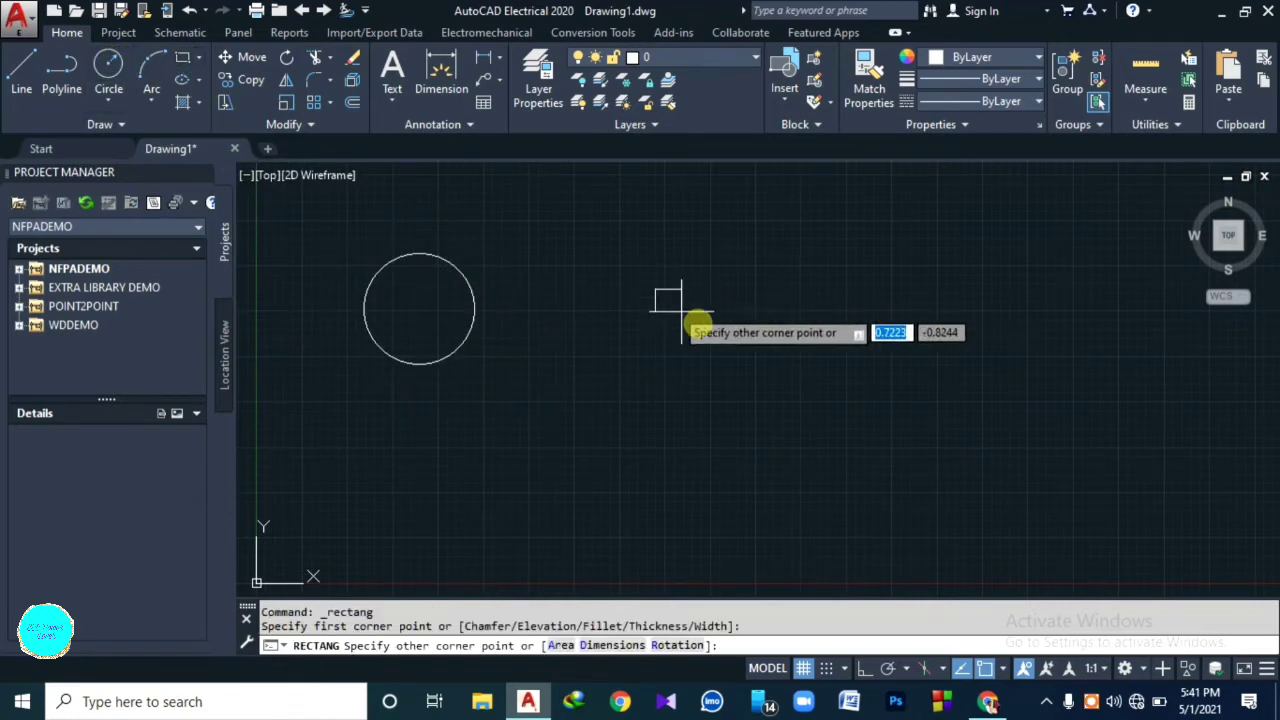
click(898, 404)
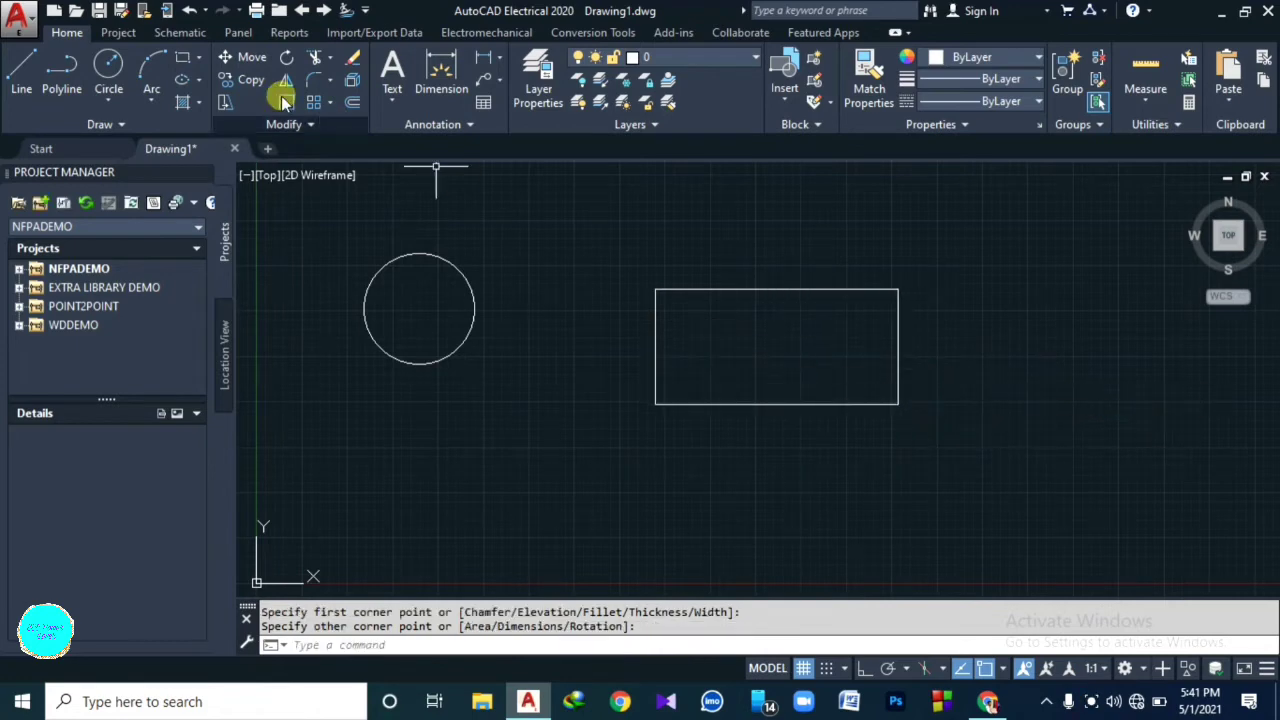
Step: Add a multiline text label reading 'Circle' below the circle
click(392, 68)
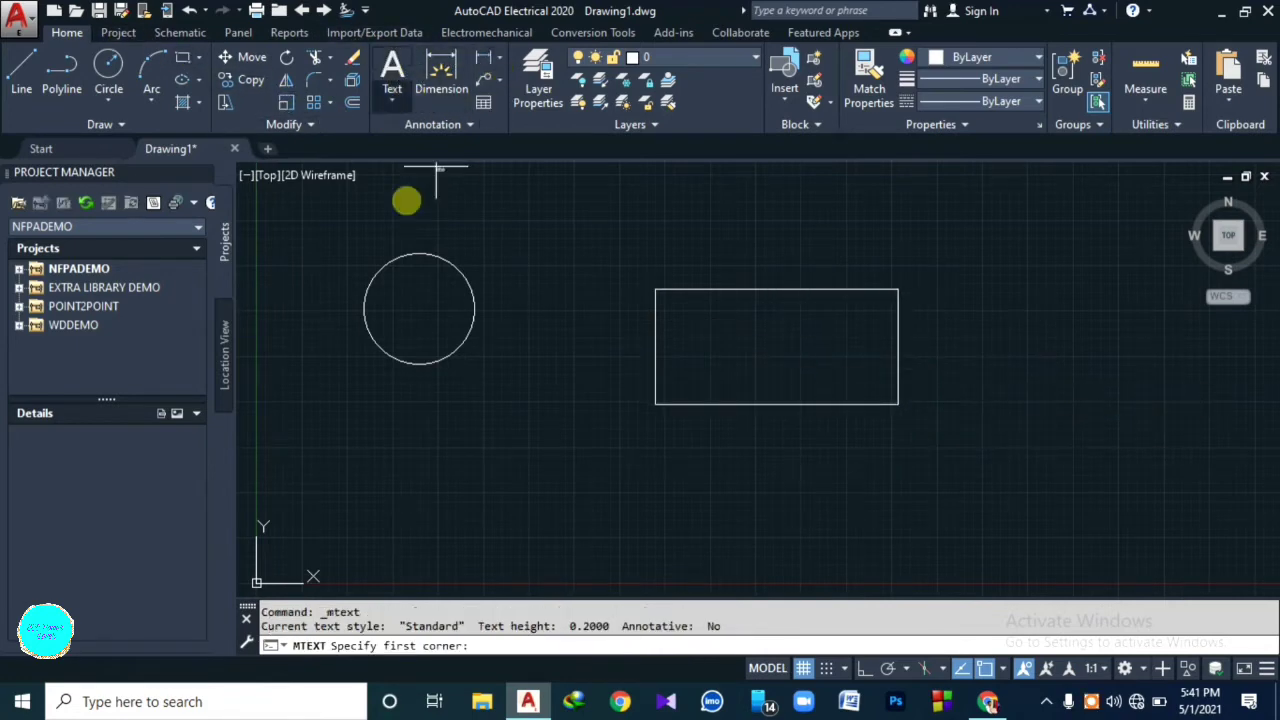
click(407, 427)
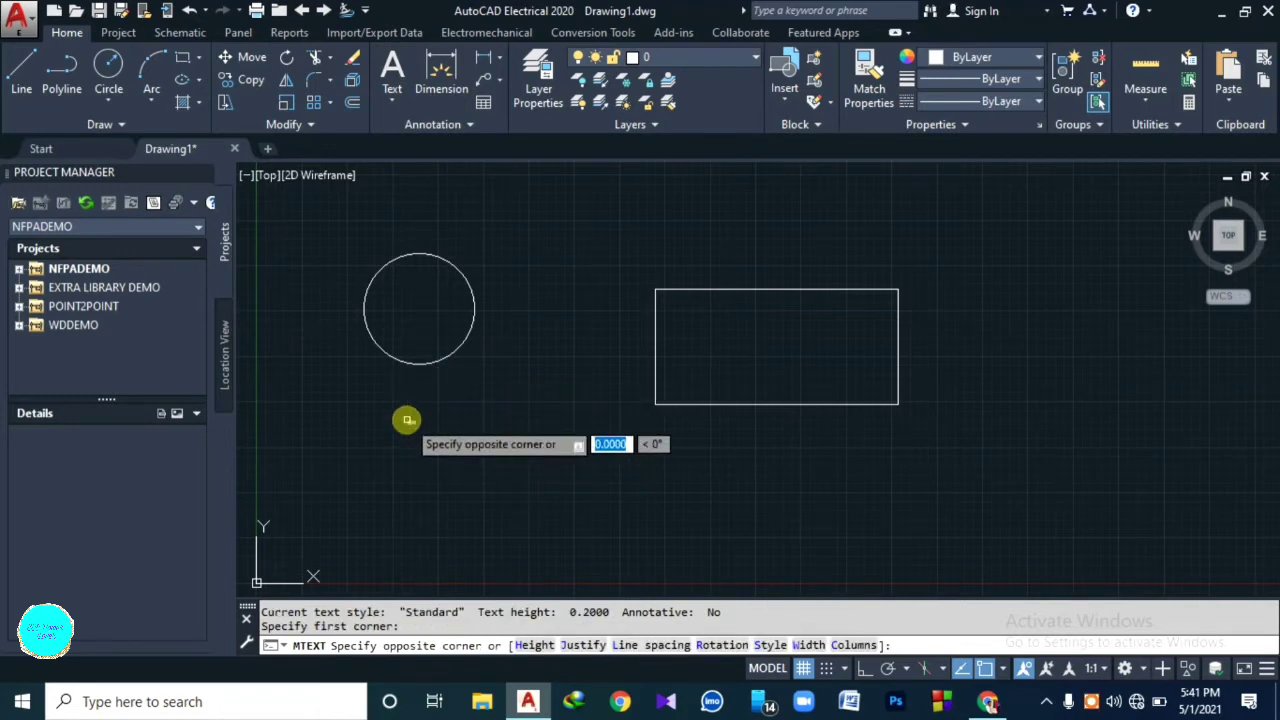
click(409, 421)
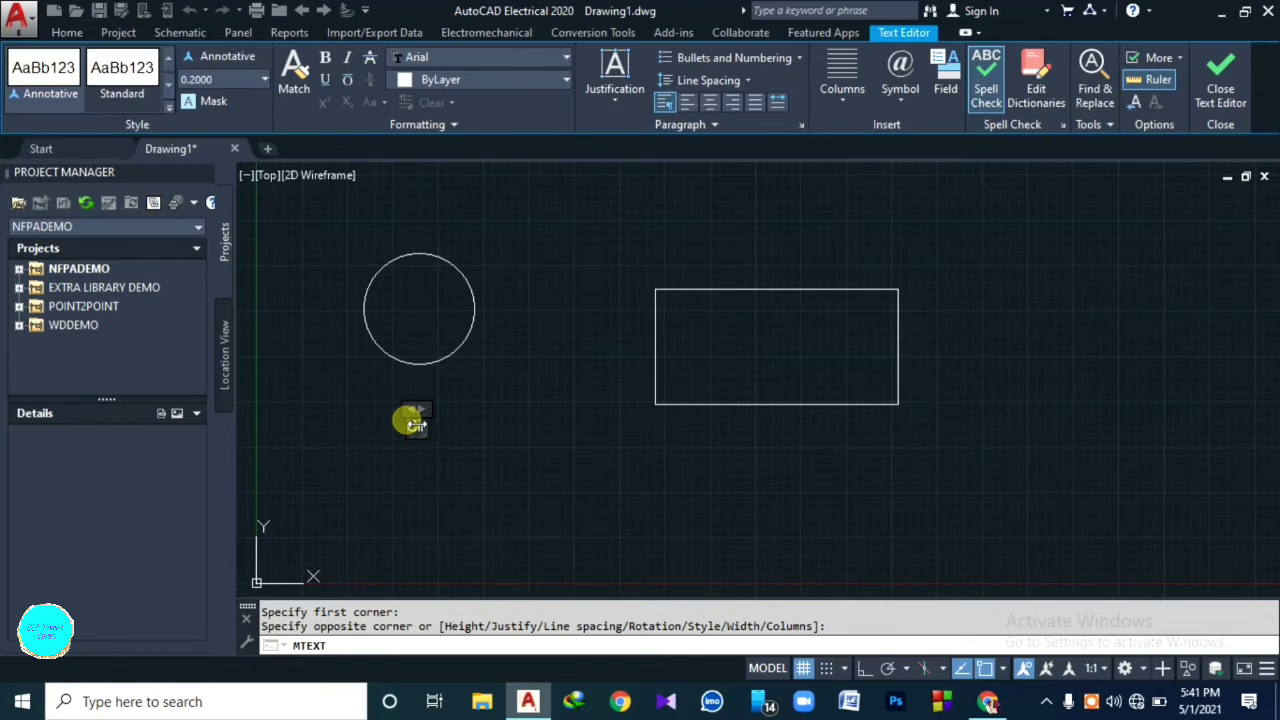
text(Circle)
click(490, 450)
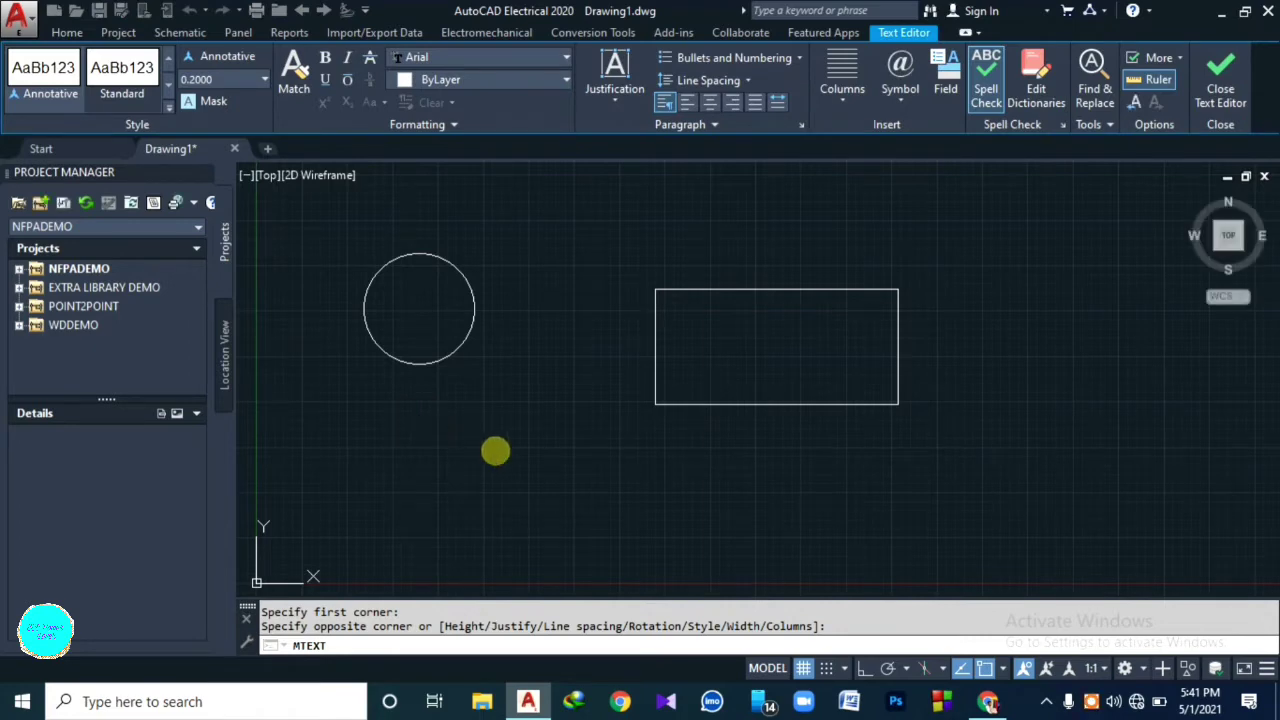
Step: Window-select the 'Circle' text label
scroll(410, 437, up, 2)
scroll(410, 437, up, 3)
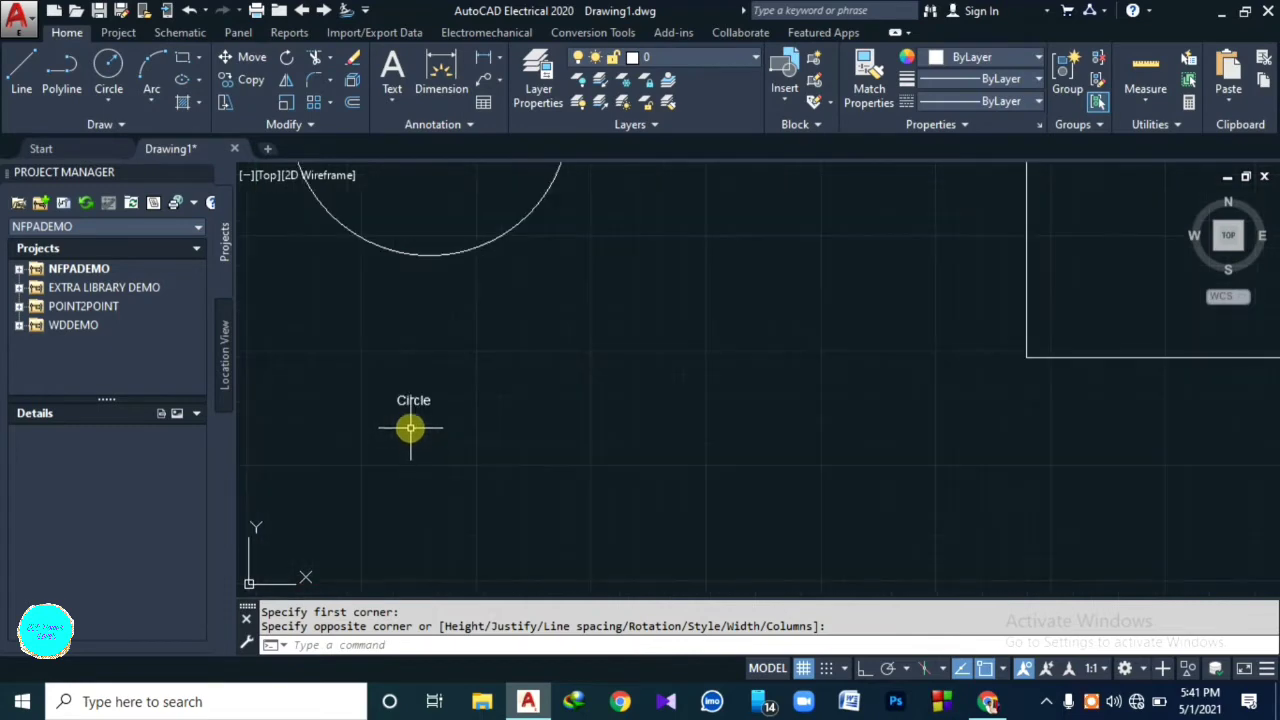
scroll(409, 429, down, 5)
click(392, 398)
click(449, 438)
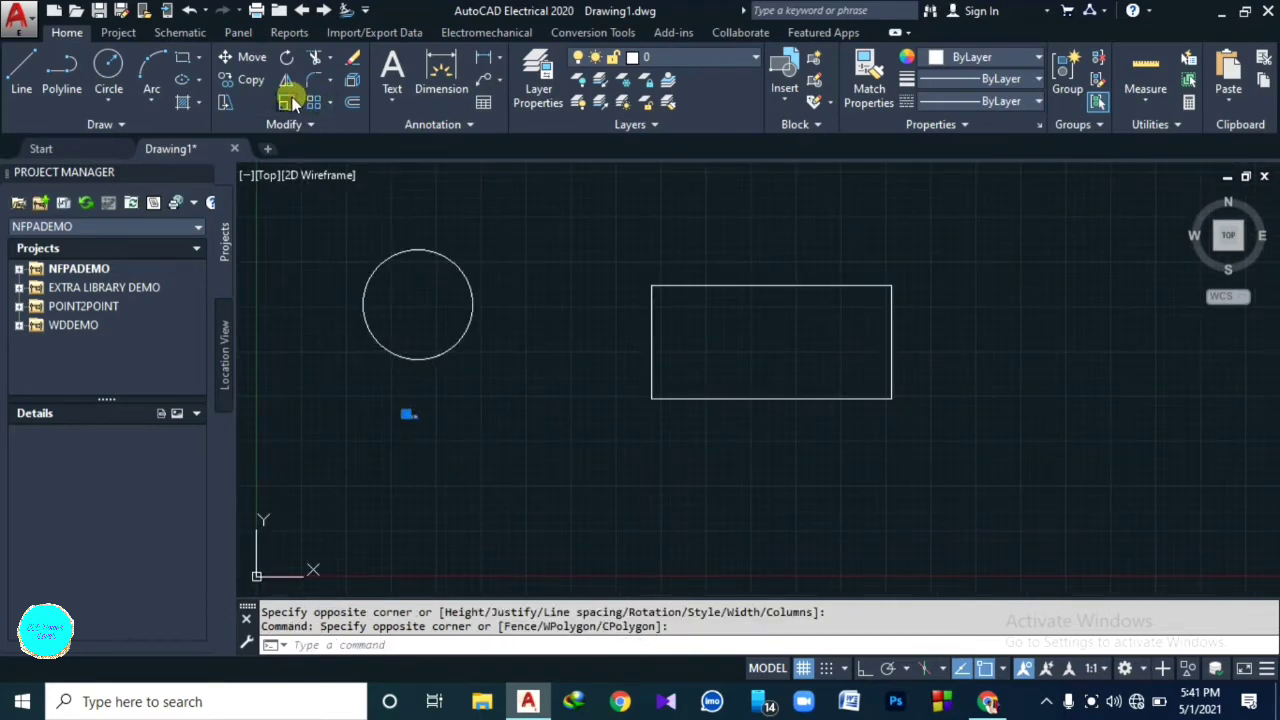
Step: Scale up the selected 'Circle' label from a base point
right_click(403, 414)
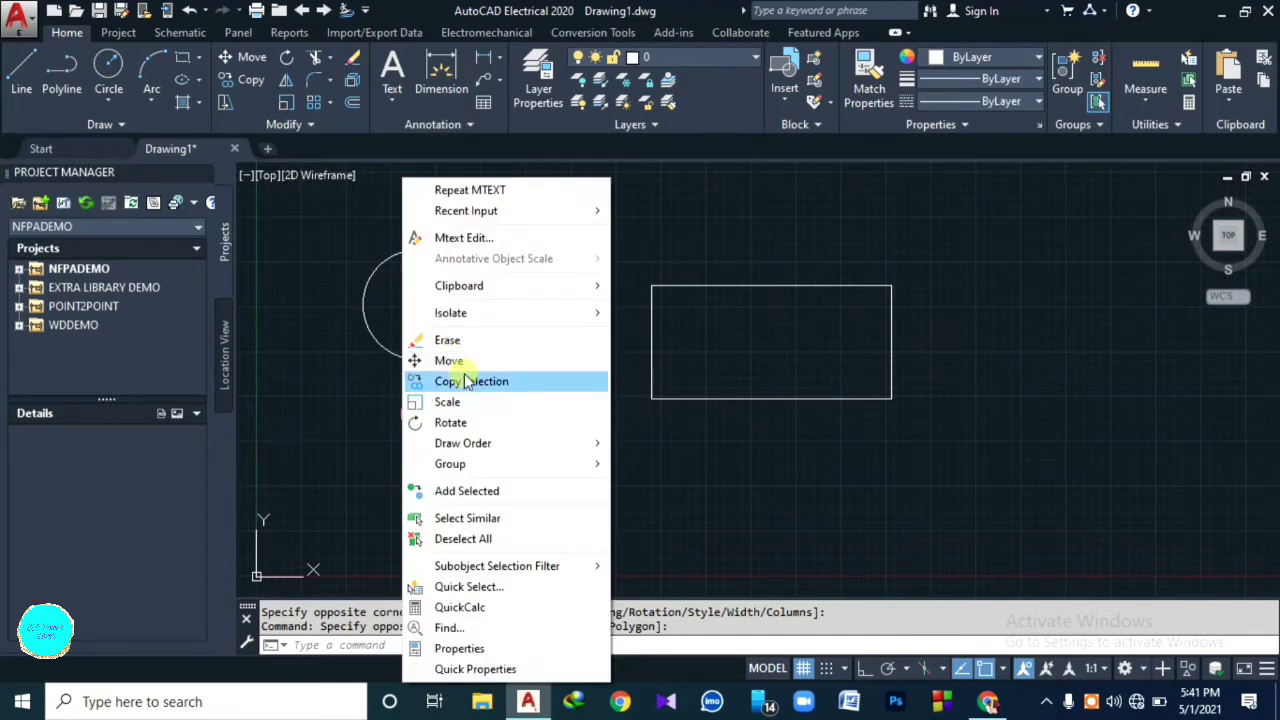
click(466, 402)
click(443, 428)
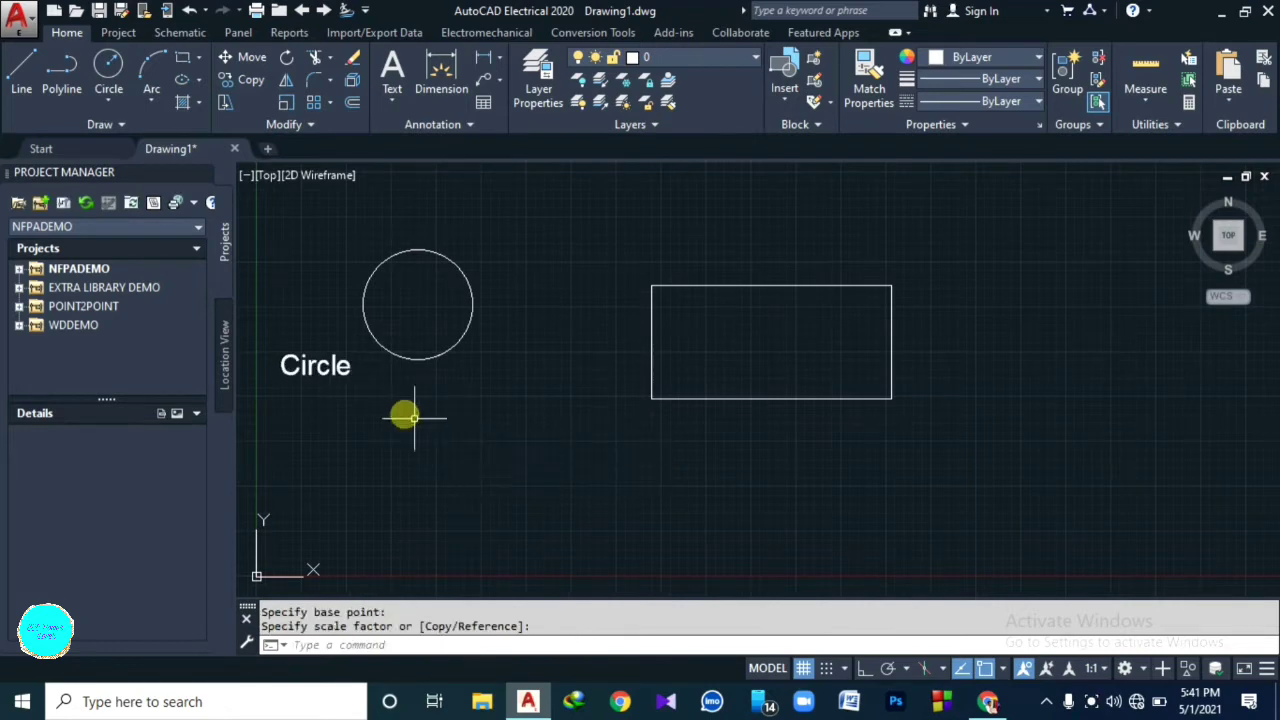
click(320, 366)
Step: Move the enlarged 'Circle' label to sit directly beneath the circle
right_click(330, 370)
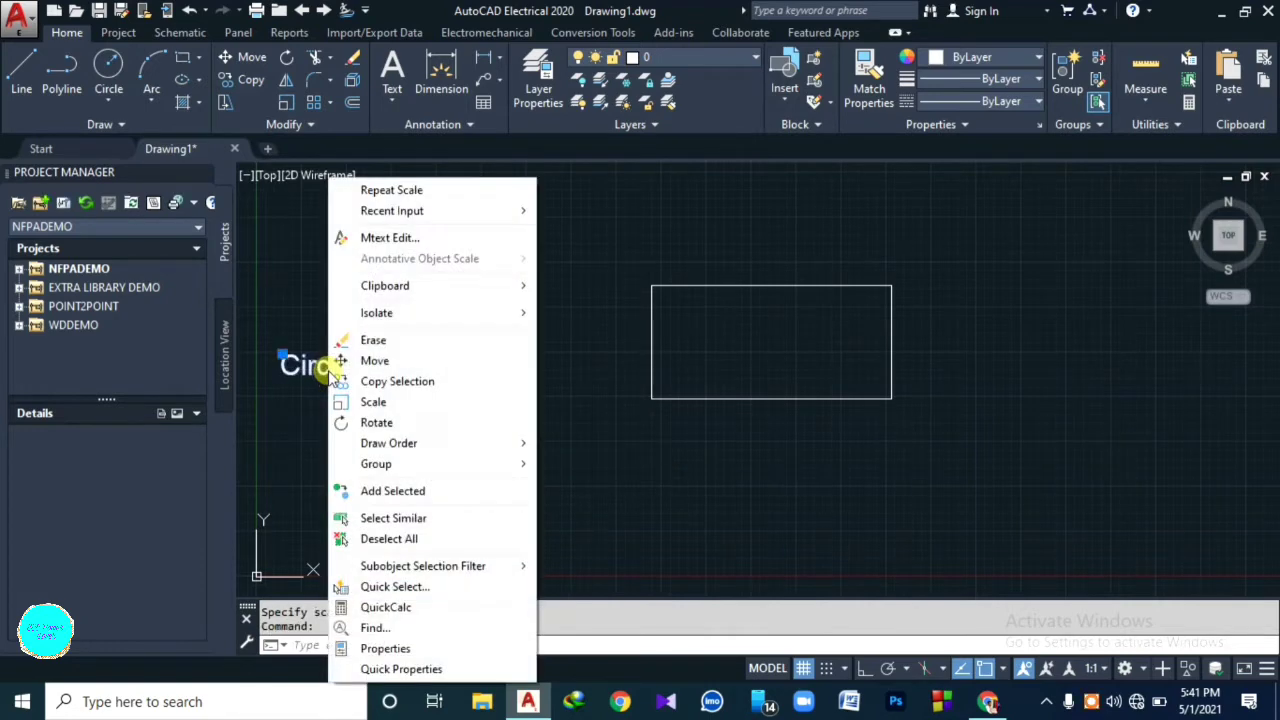
click(380, 370)
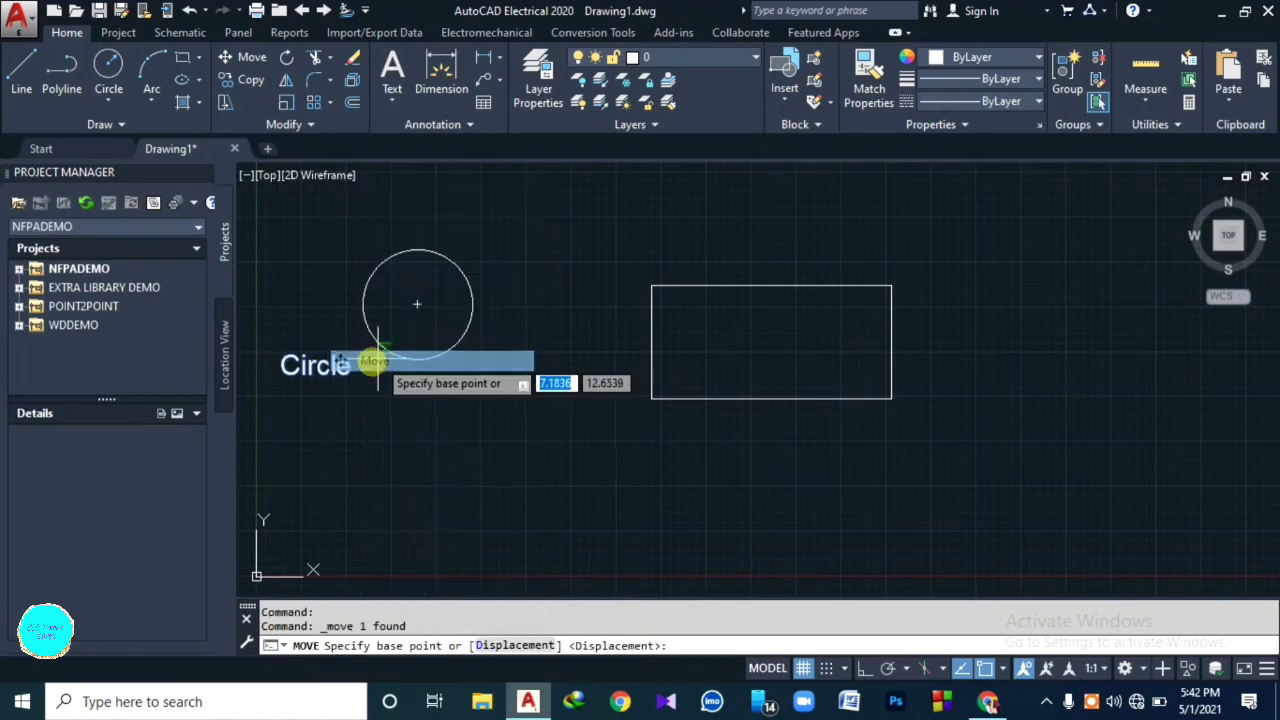
click(350, 375)
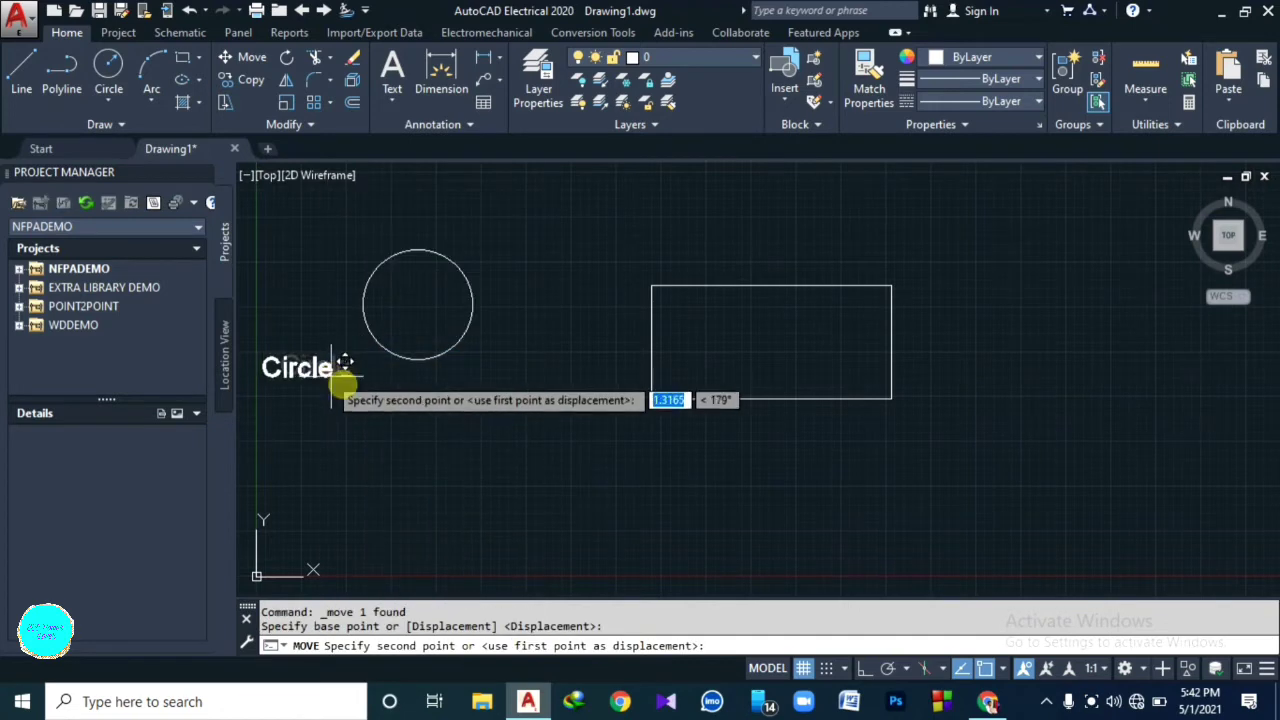
click(444, 390)
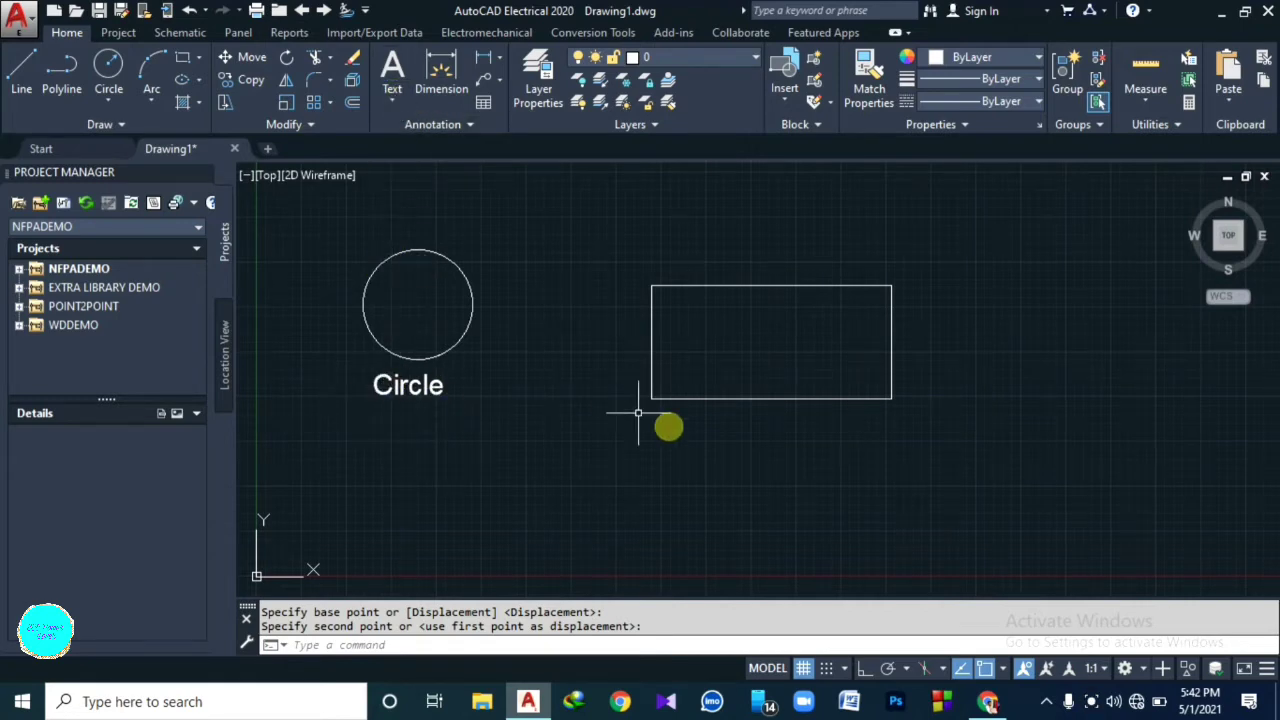
click(392, 68)
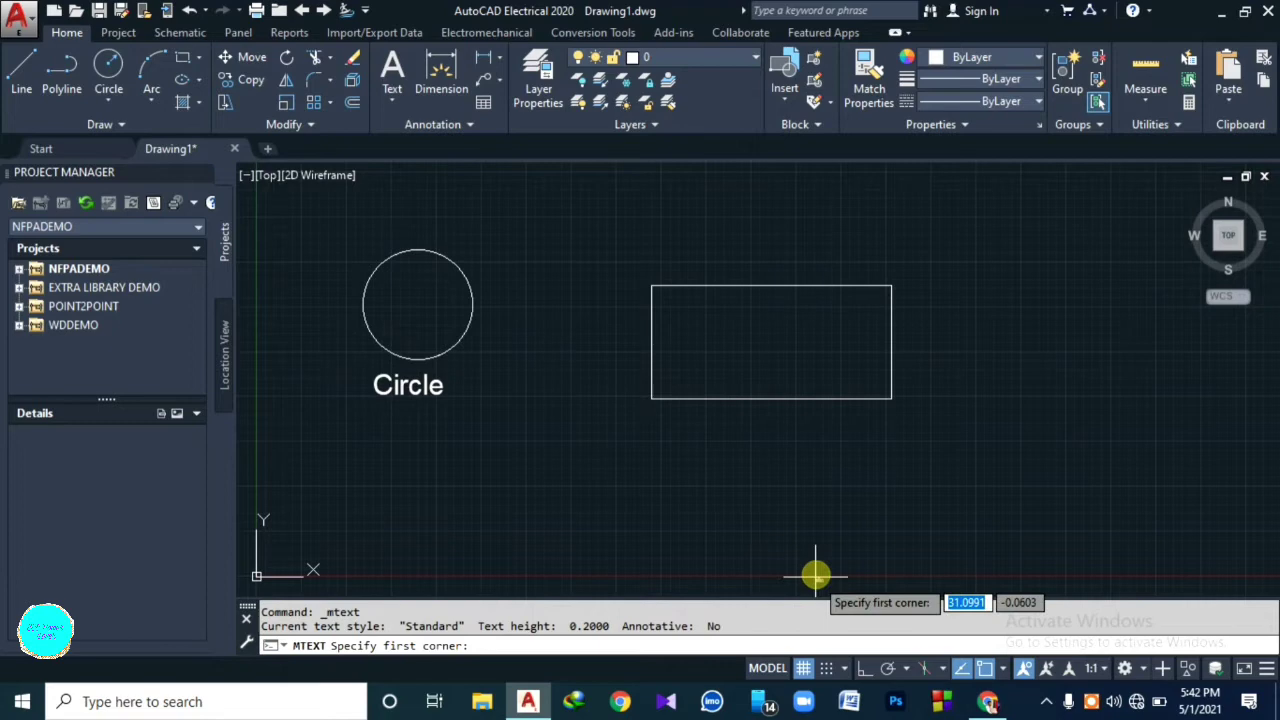
click(741, 452)
click(747, 460)
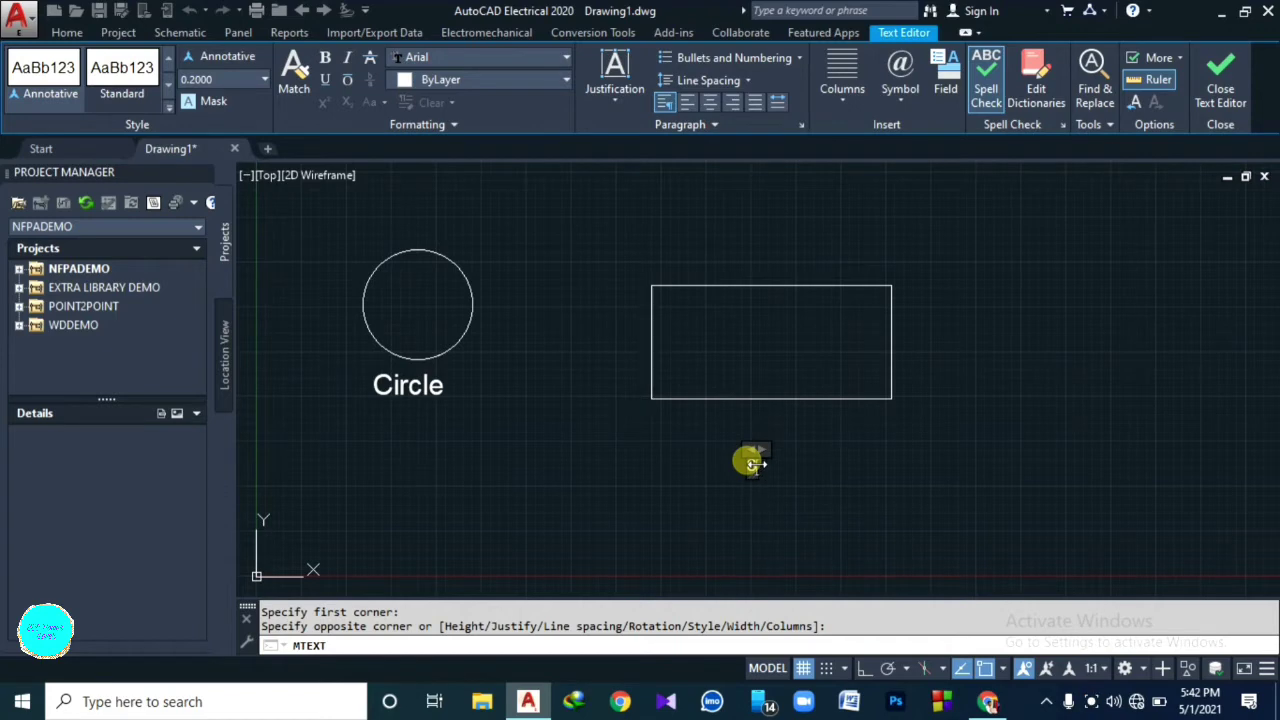
text(Squrare)
click(729, 447)
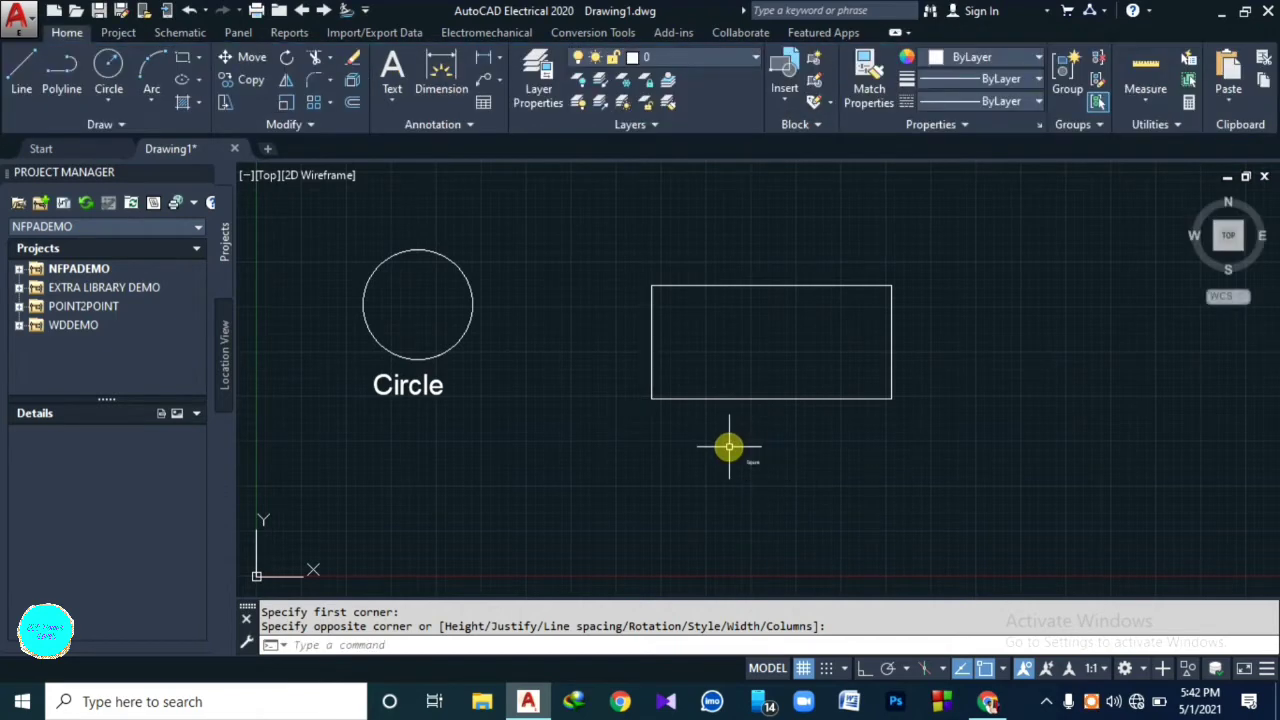
click(729, 447)
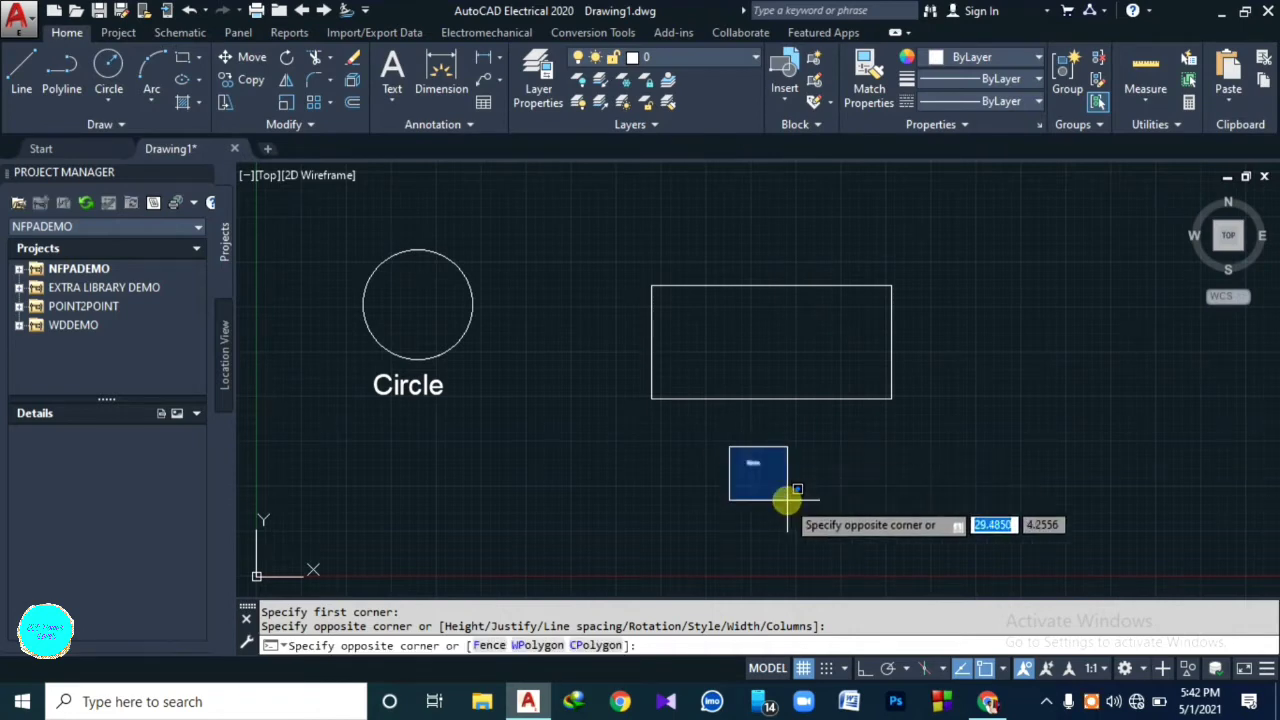
click(787, 500)
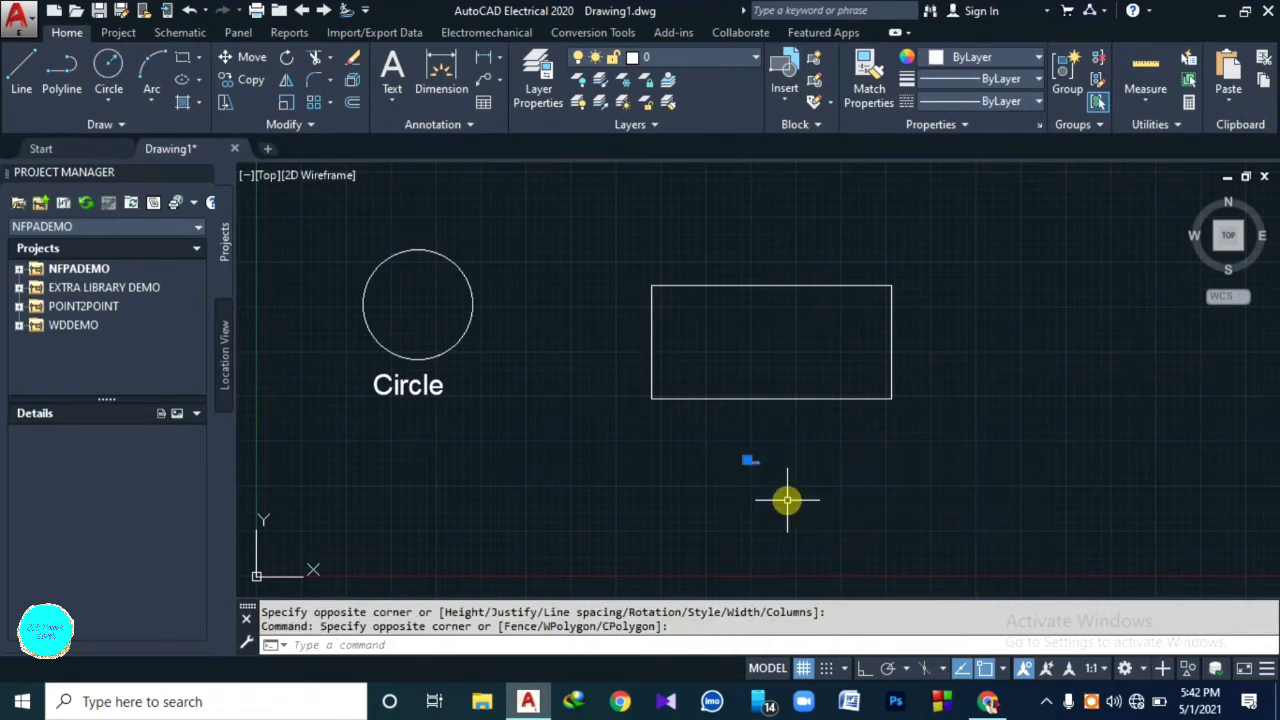
key(Delete)
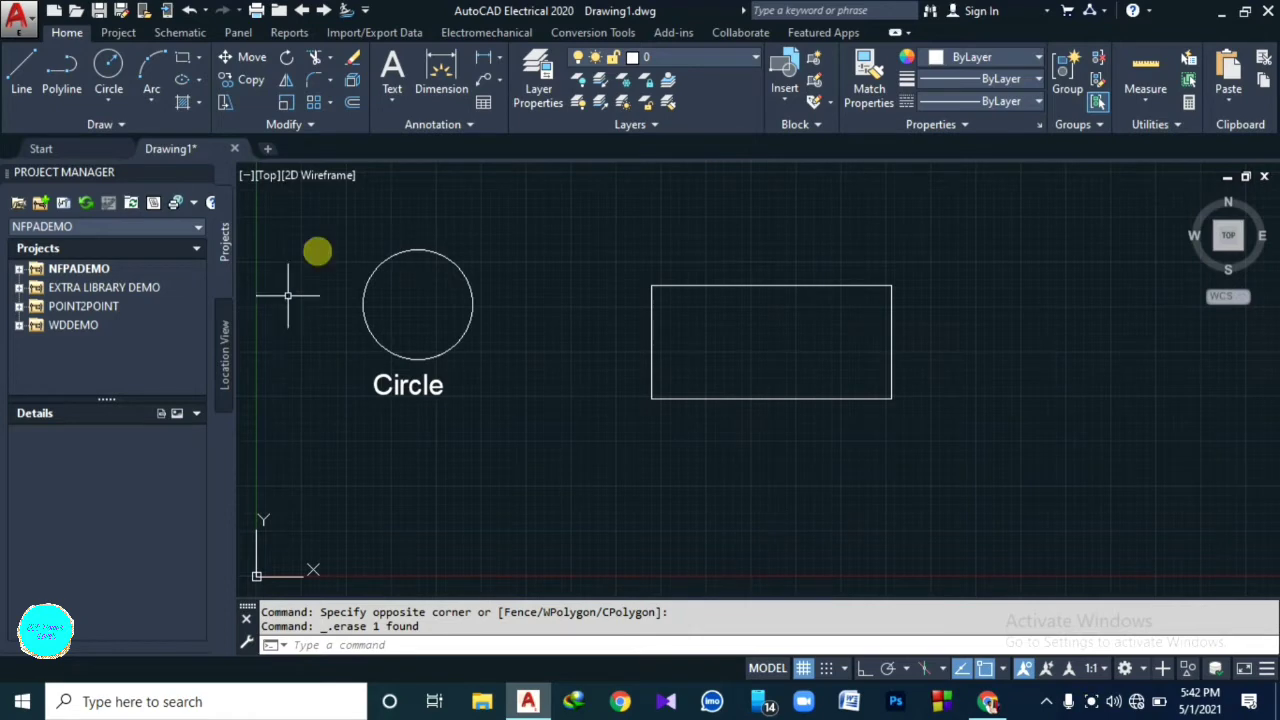
Step: Add a single-line text label 'Circle' below the rectangle with Ortho on
click(391, 100)
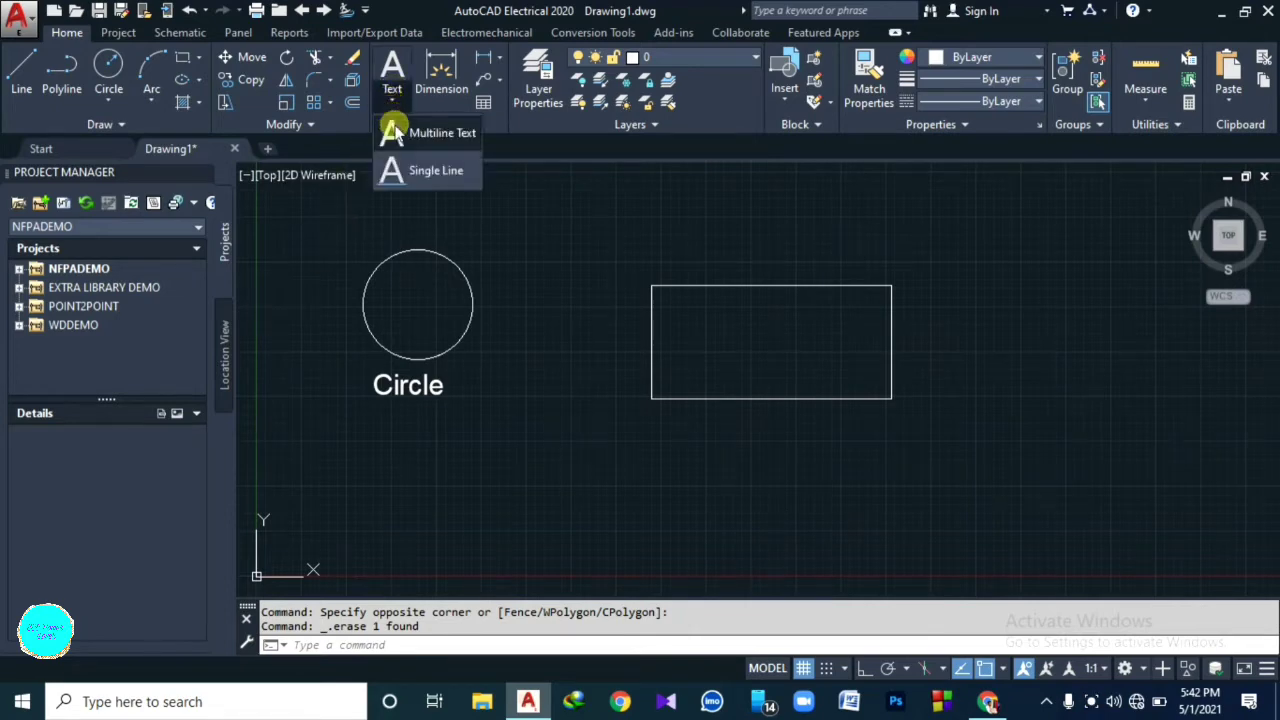
click(412, 174)
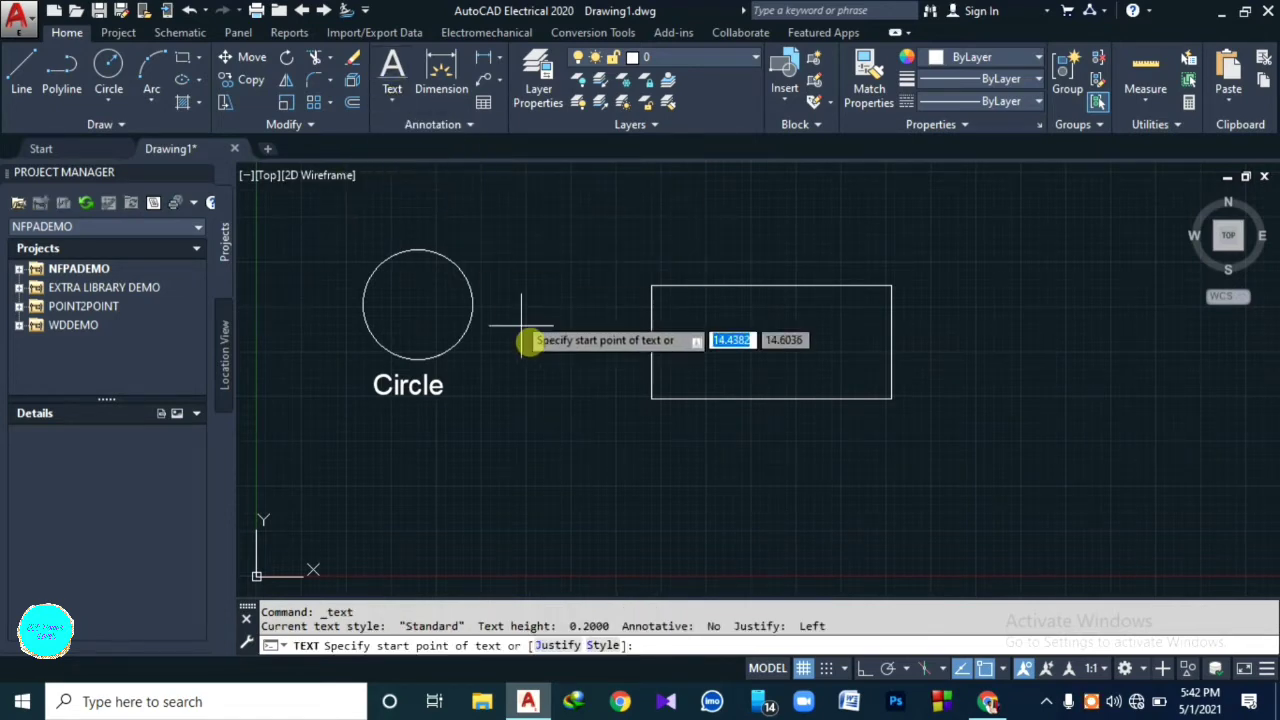
click(690, 441)
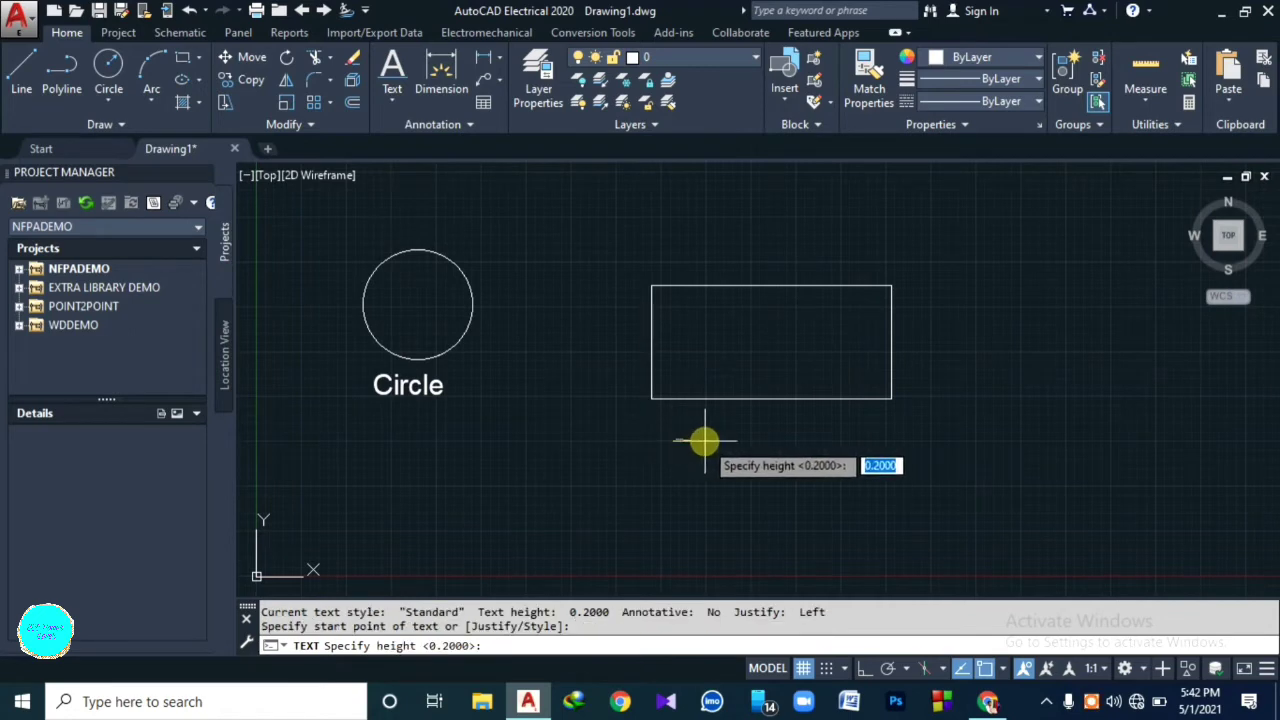
click(864, 666)
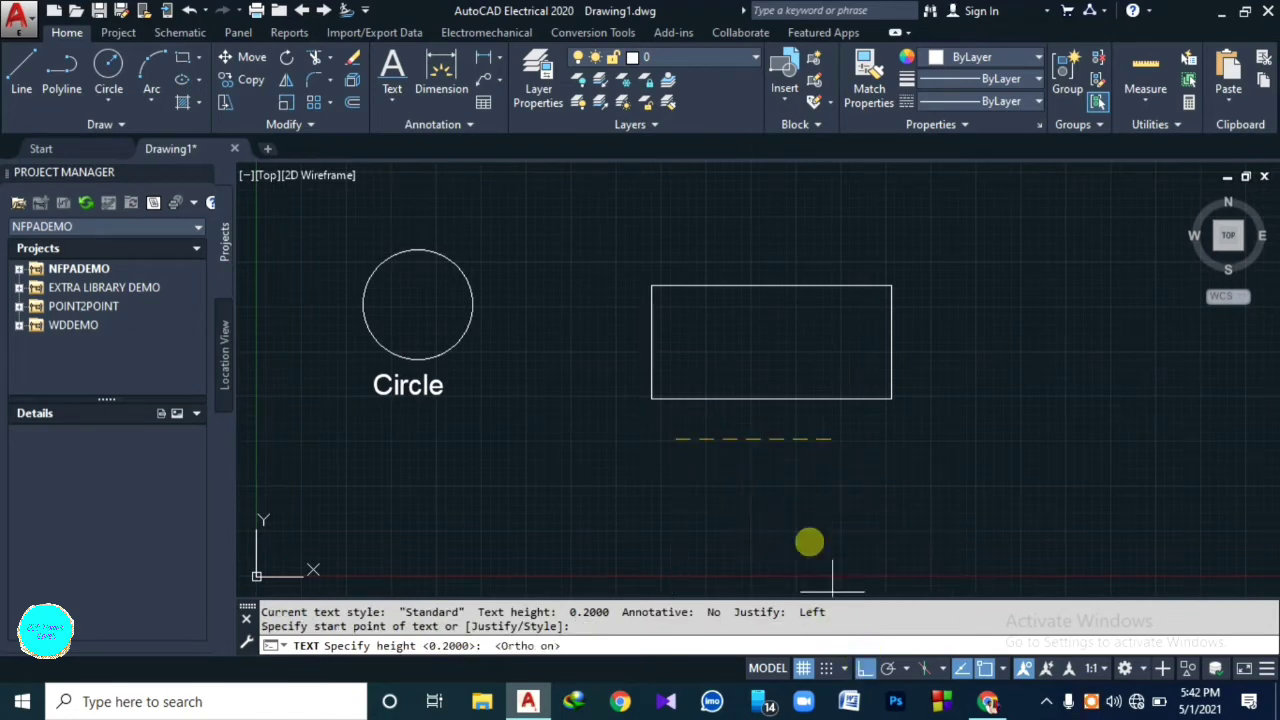
click(700, 437)
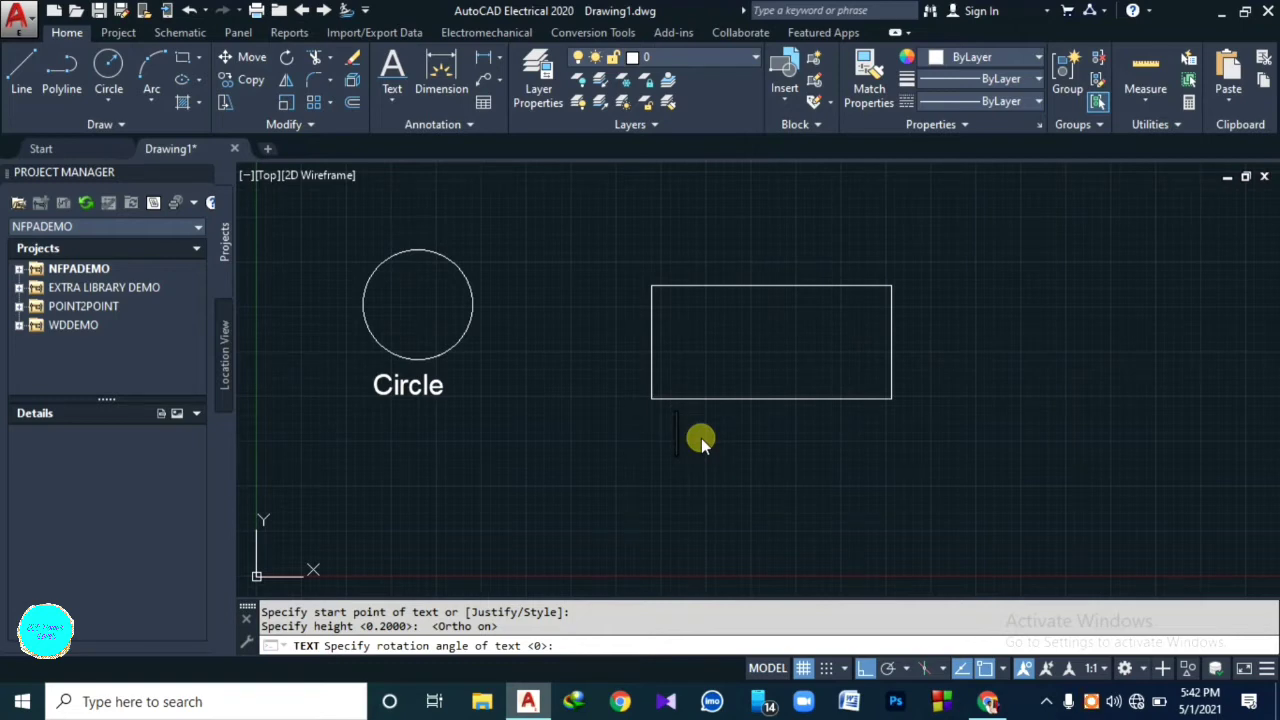
text(Cir)
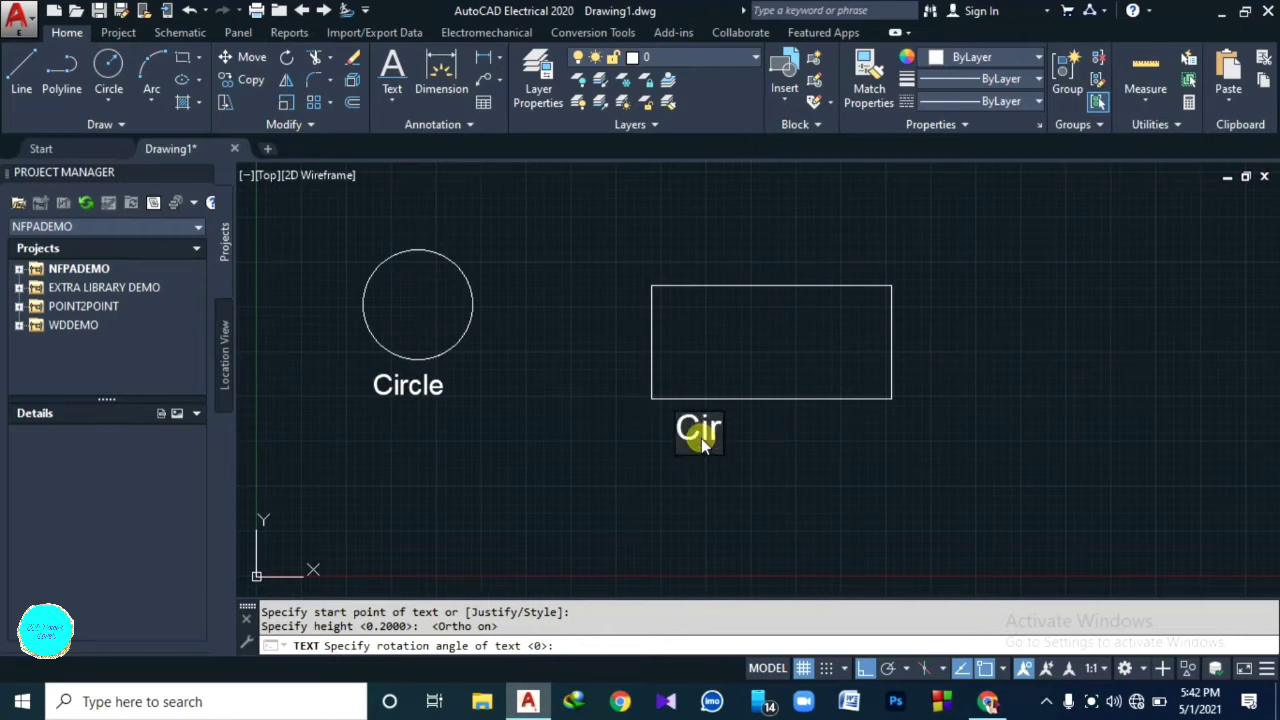
text(cle)
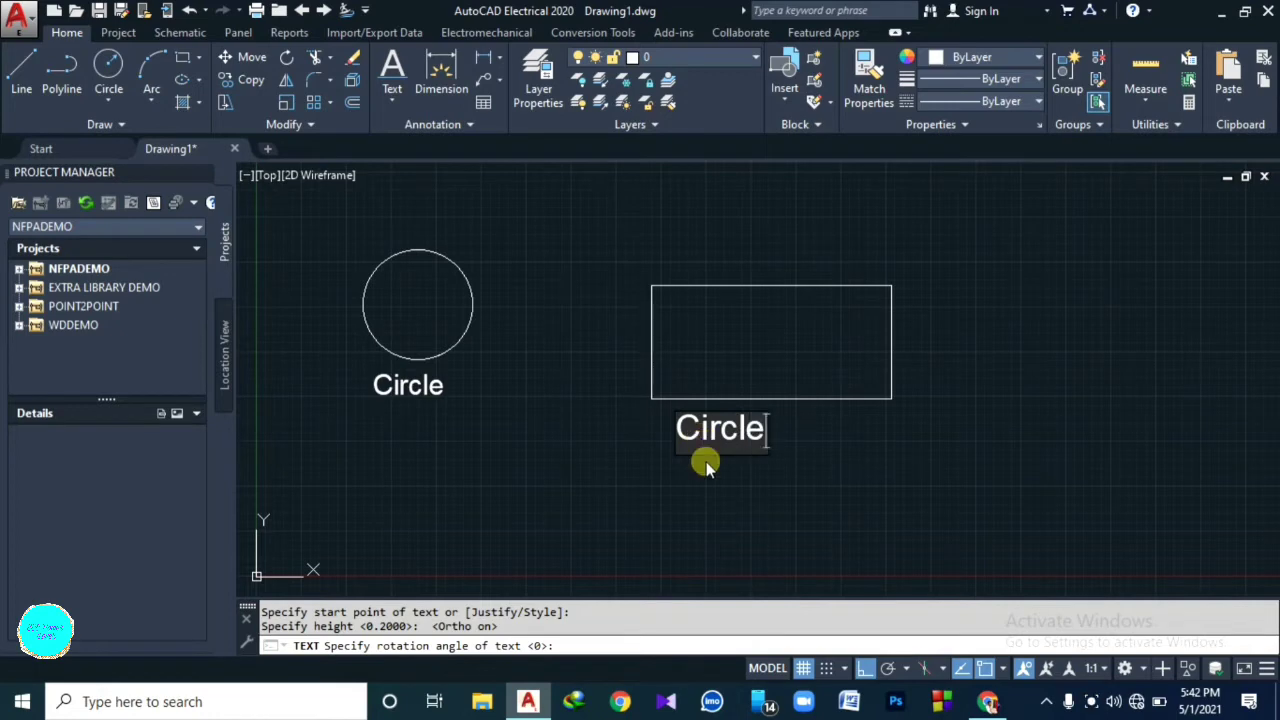
key(Return)
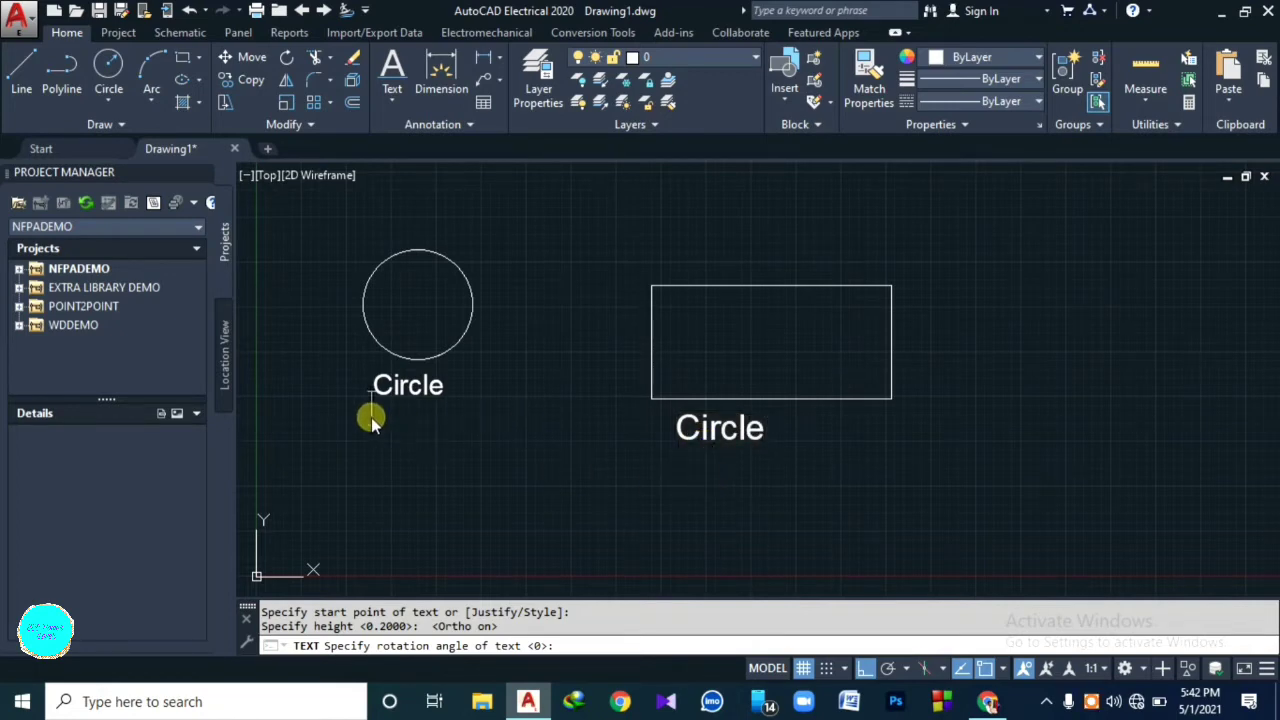
click(426, 488)
Step: Cancel the text entry and a stray Circle command, then activate Dimension
right_click(905, 484)
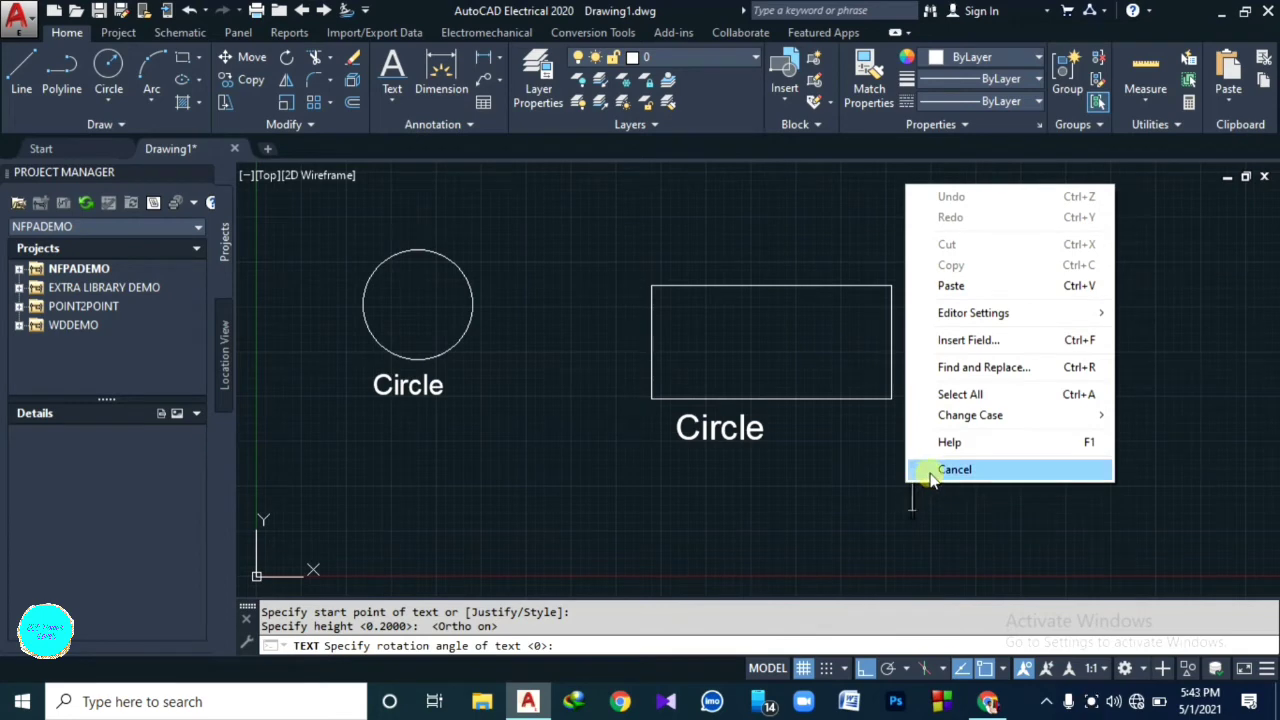
click(926, 478)
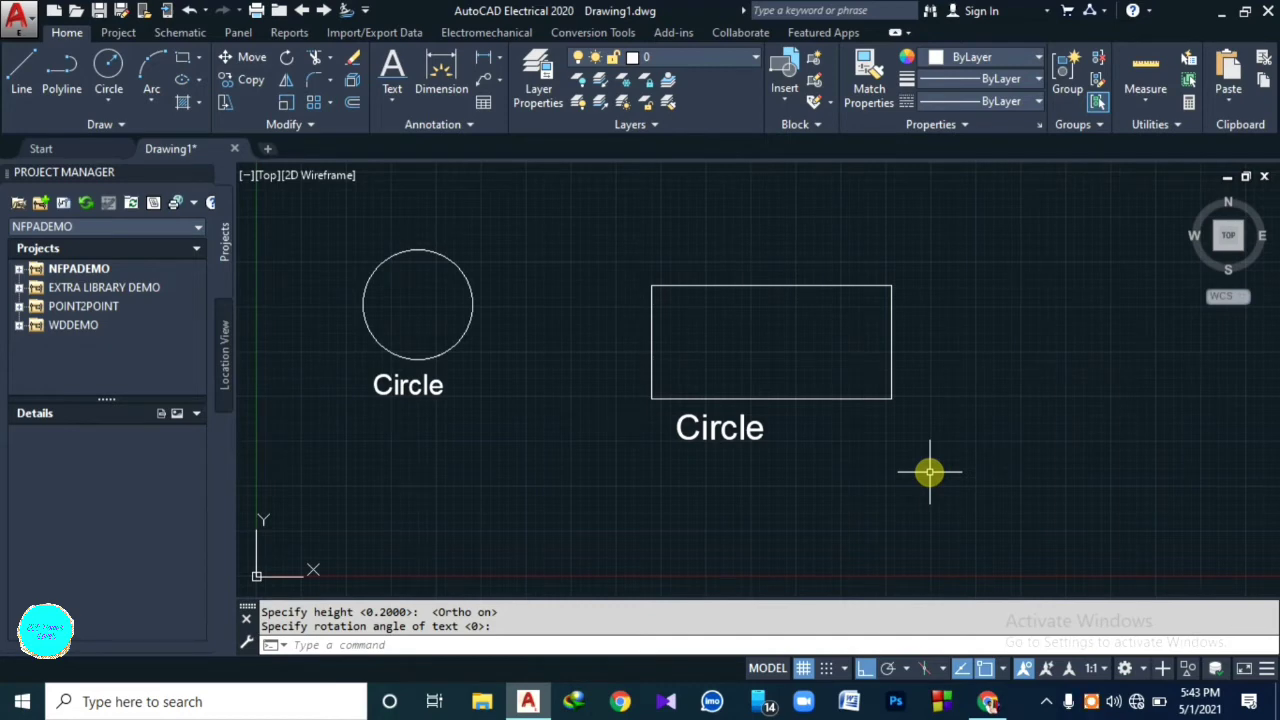
key(Escape)
key(Escape)
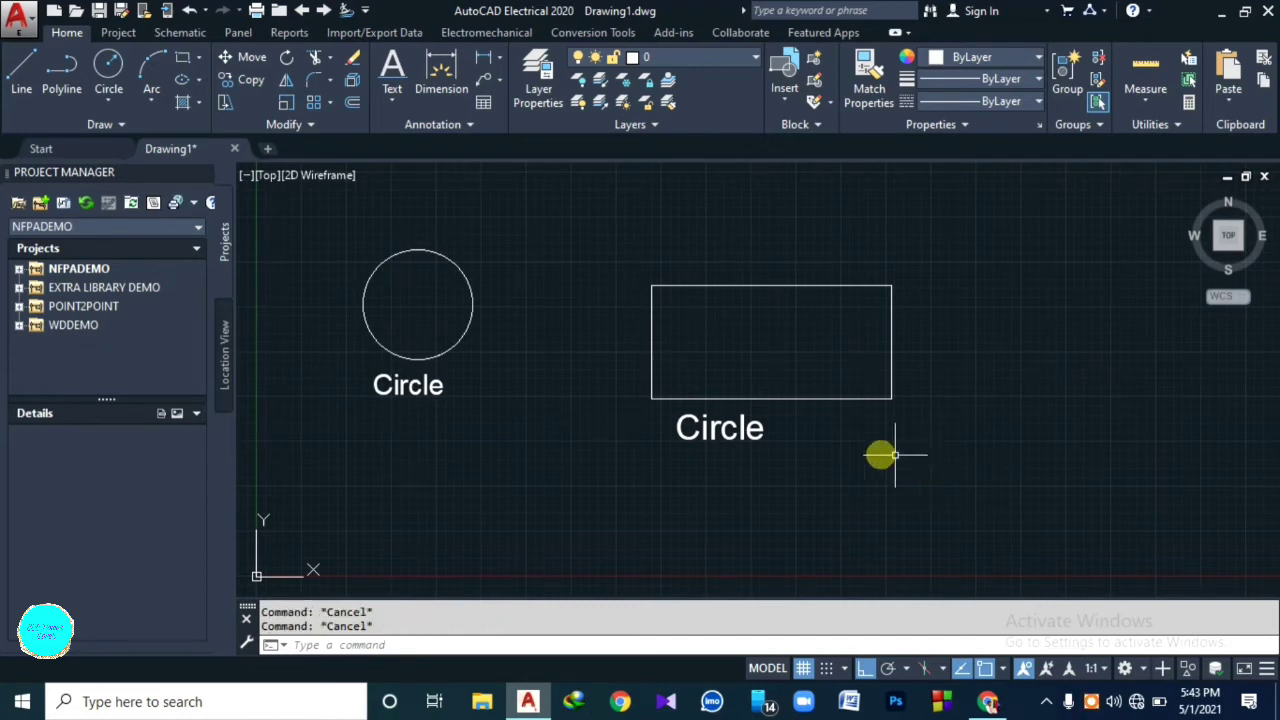
click(108, 70)
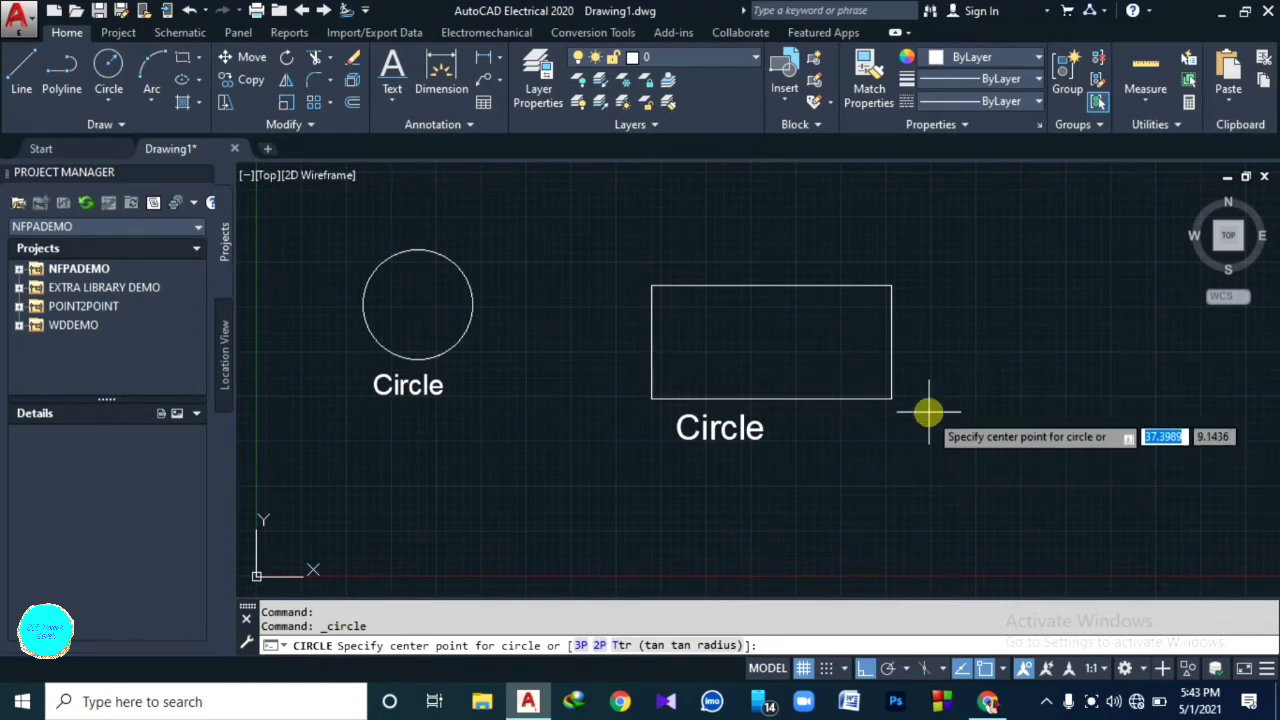
key(Escape)
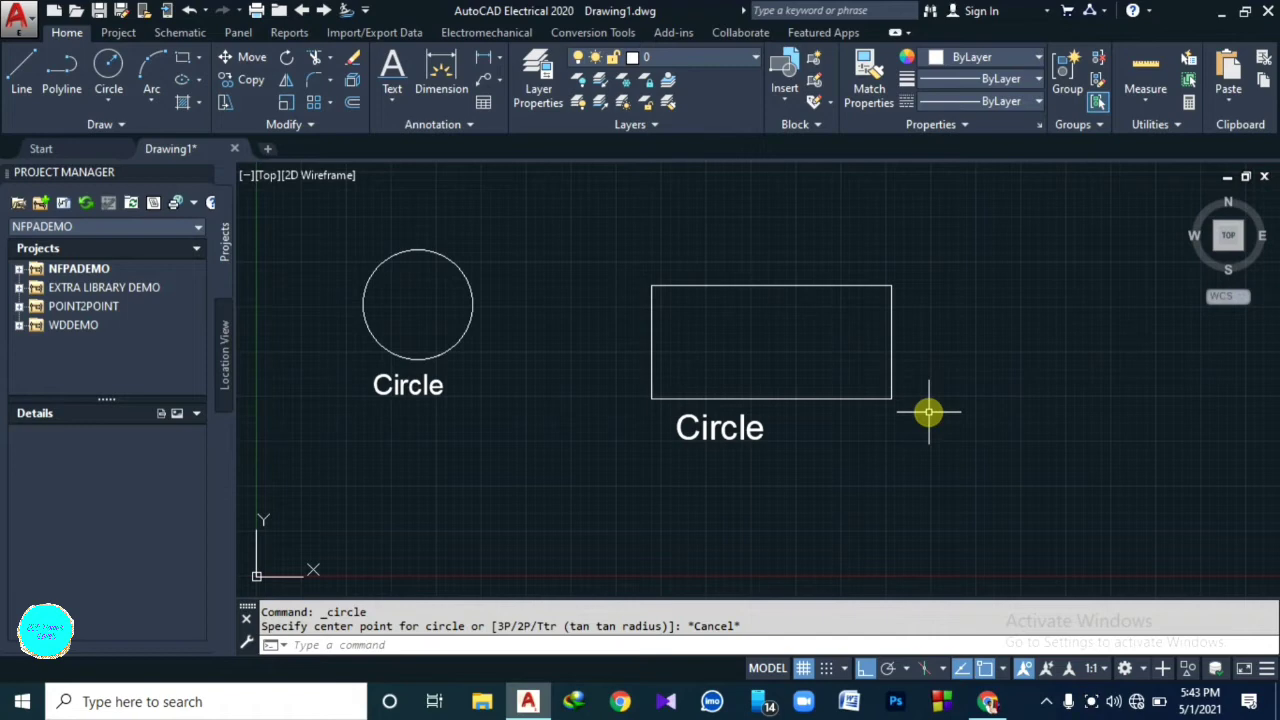
key(Escape)
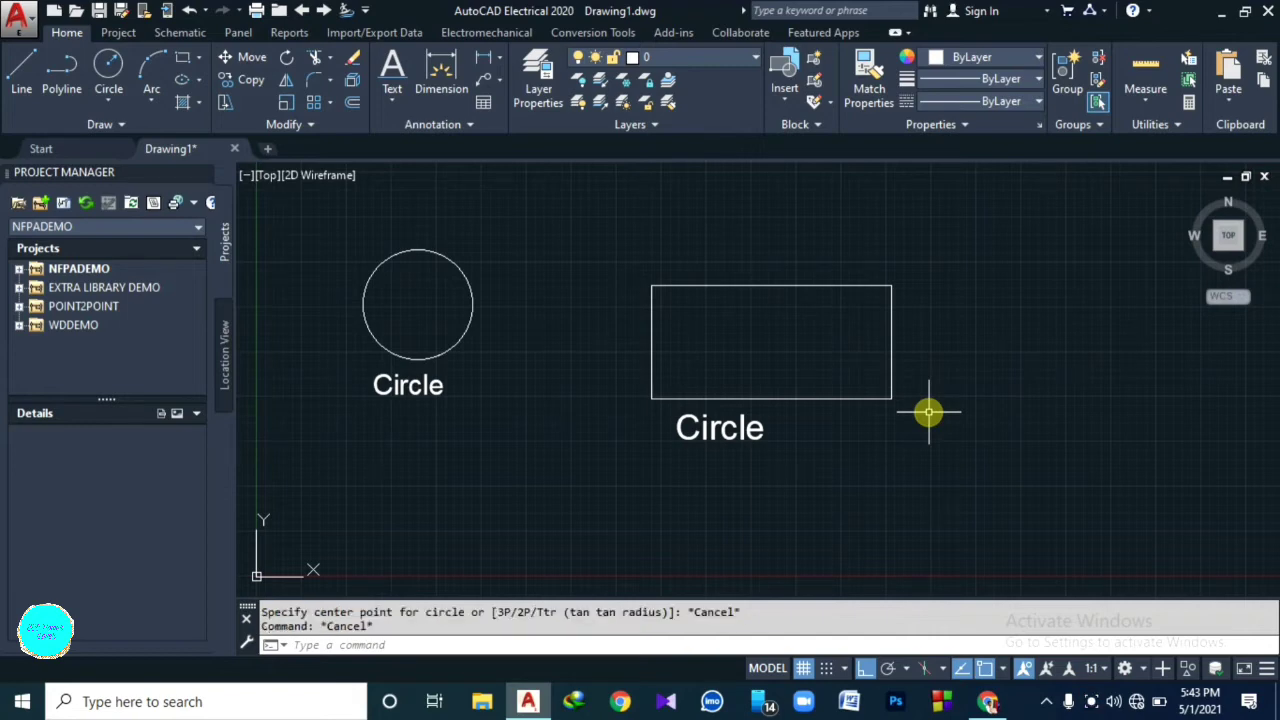
key(Escape)
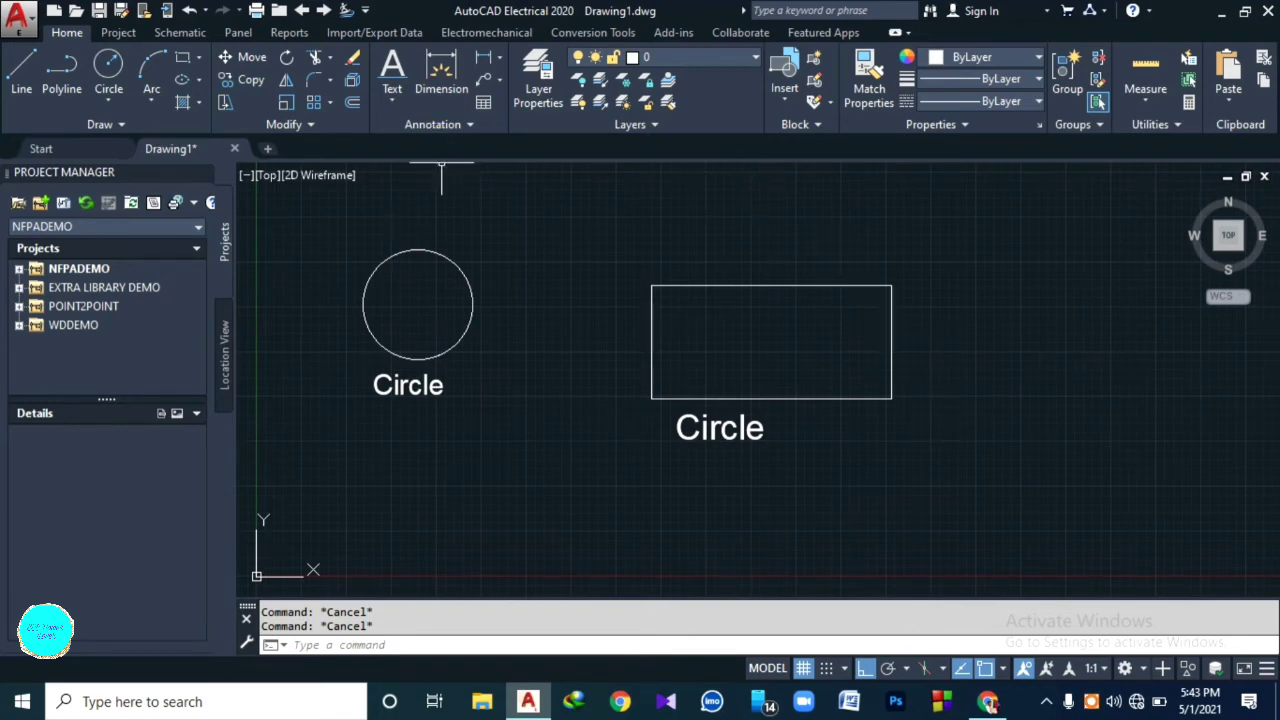
click(441, 65)
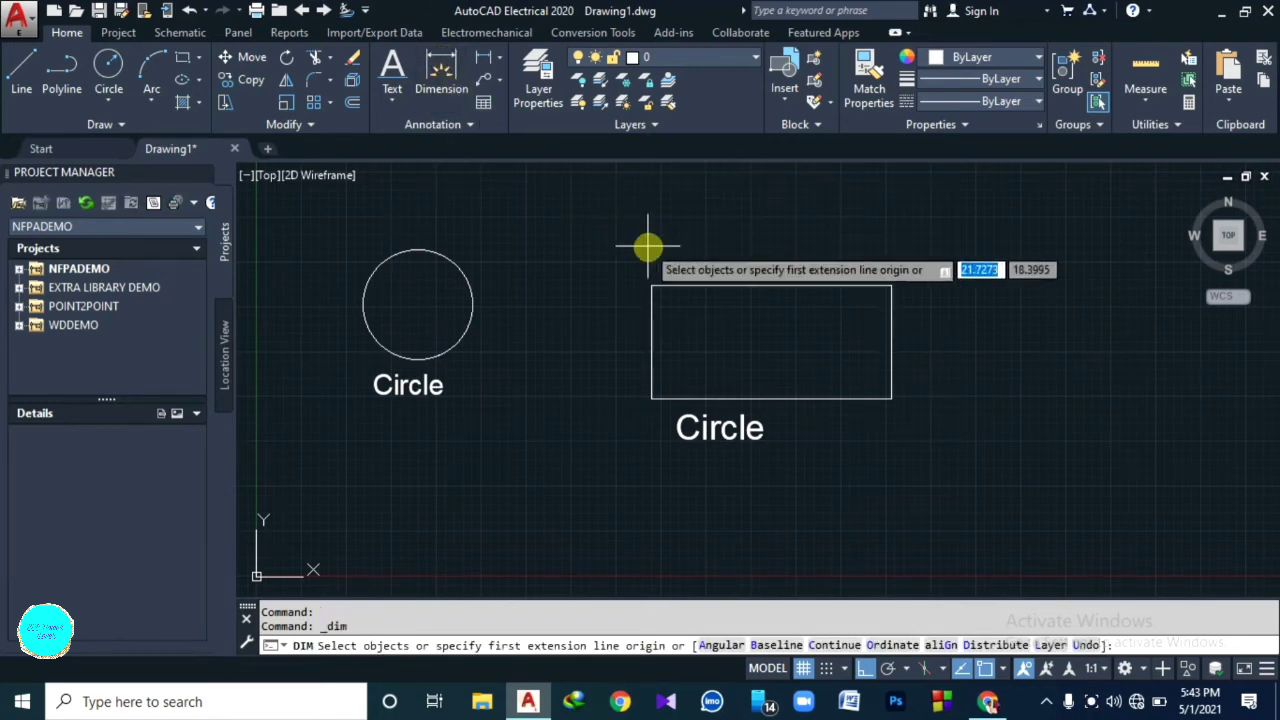
Step: Place a 13.3617 linear dimension above the rectangle's top edge and zoom to check it
click(652, 286)
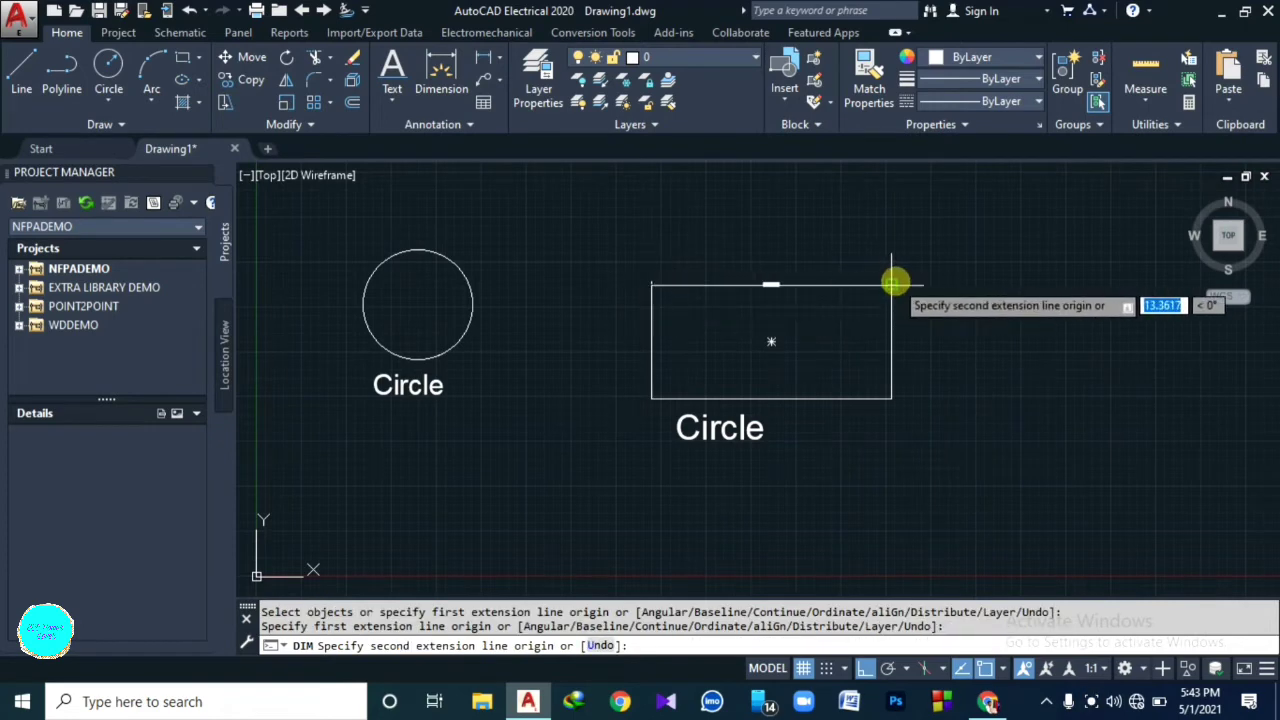
click(891, 286)
click(893, 248)
scroll(810, 226, up, 3)
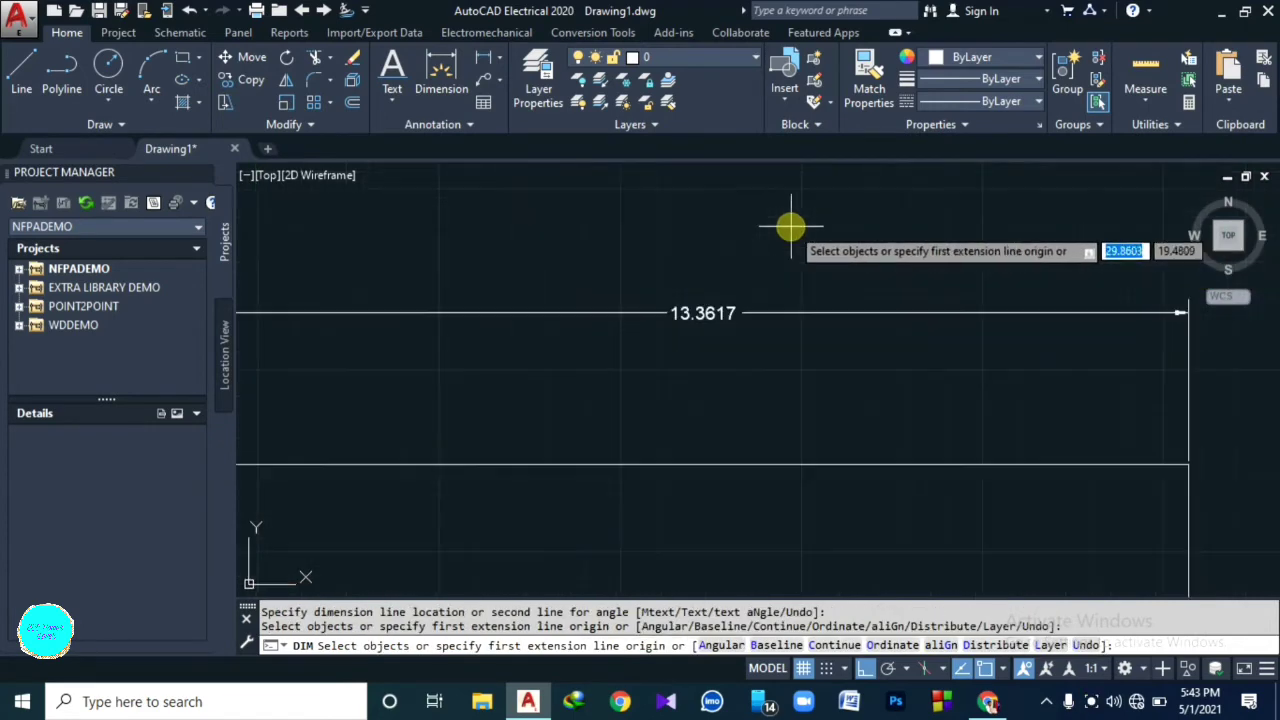
scroll(697, 297, up, 1)
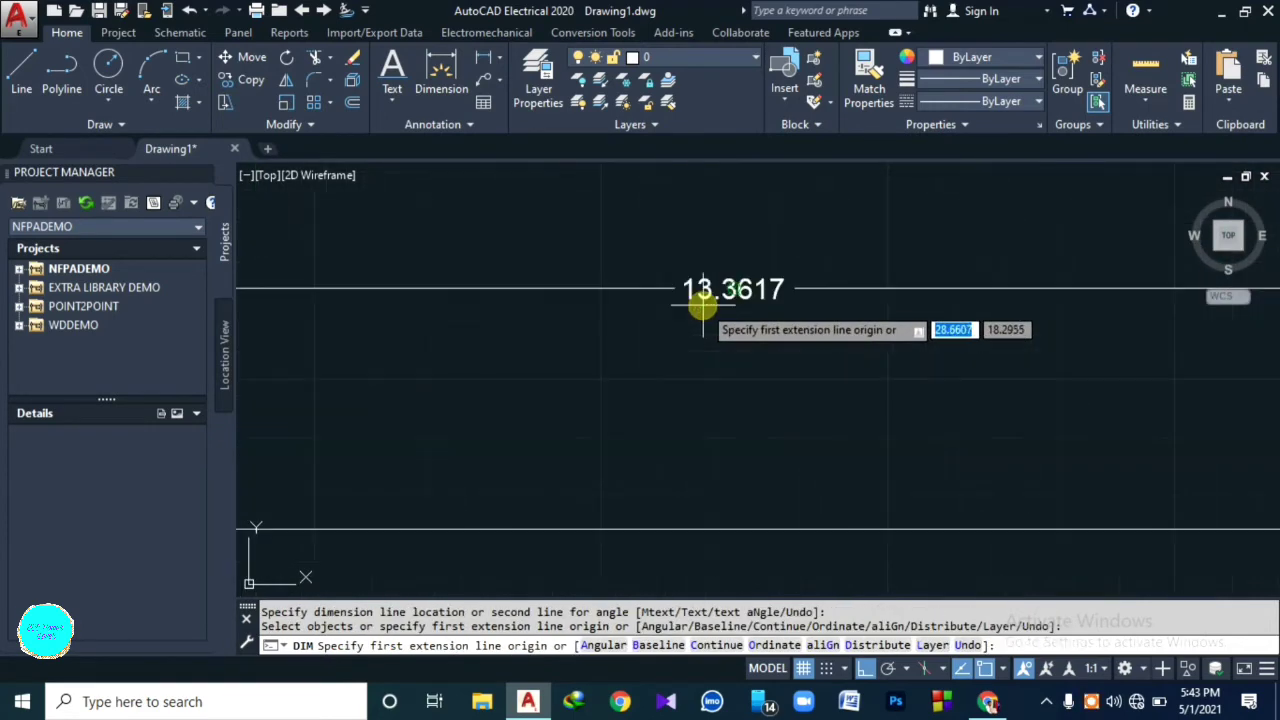
scroll(770, 298, up, 1)
scroll(797, 308, down, 2)
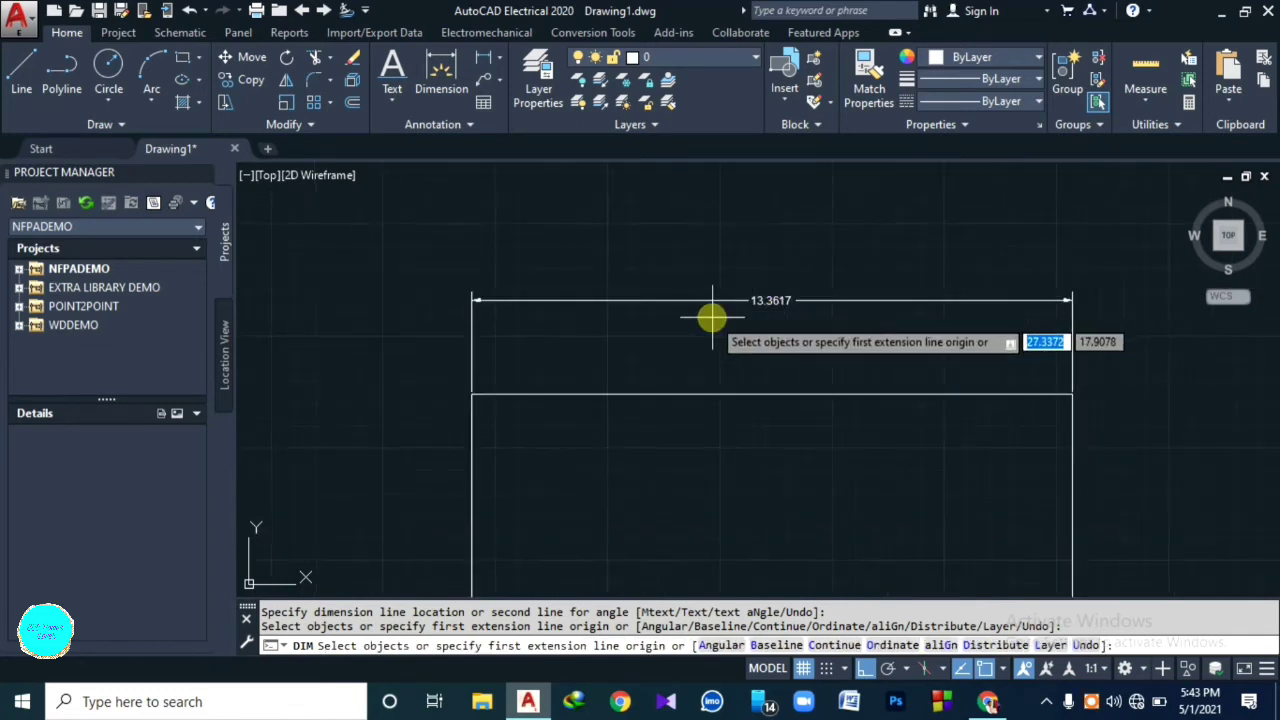
scroll(766, 338, down, 2)
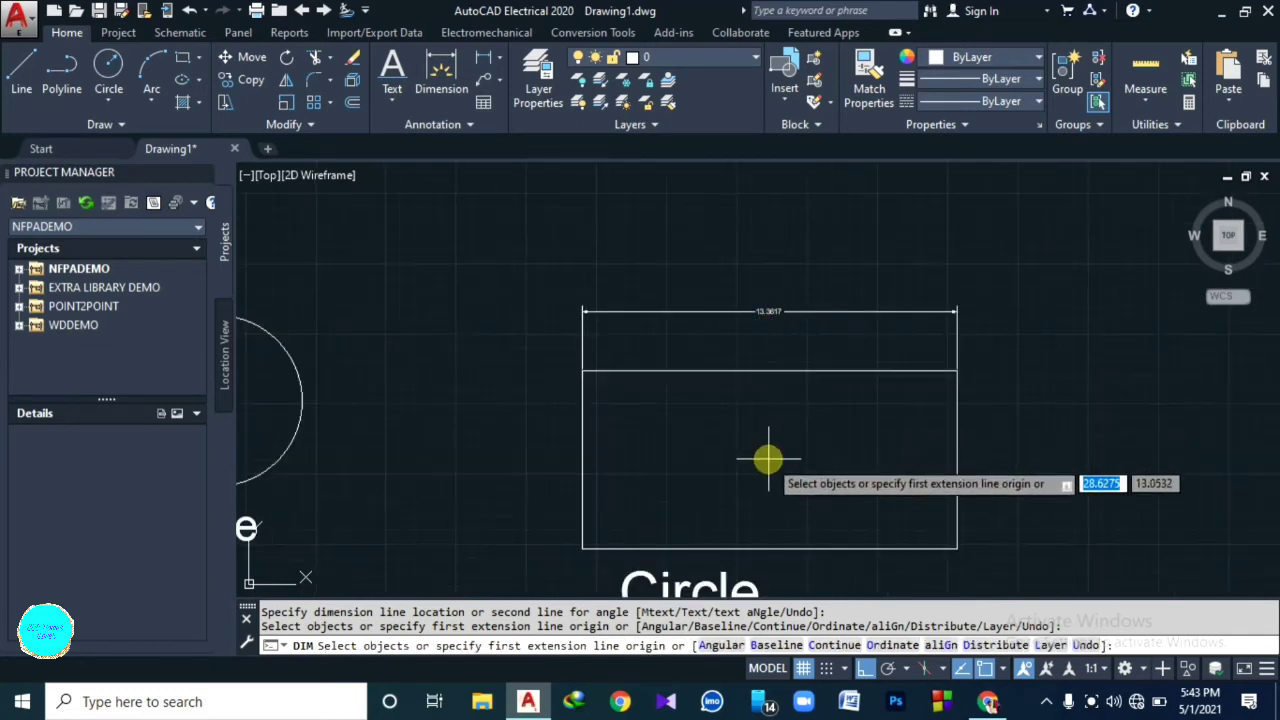
scroll(765, 415, down, 2)
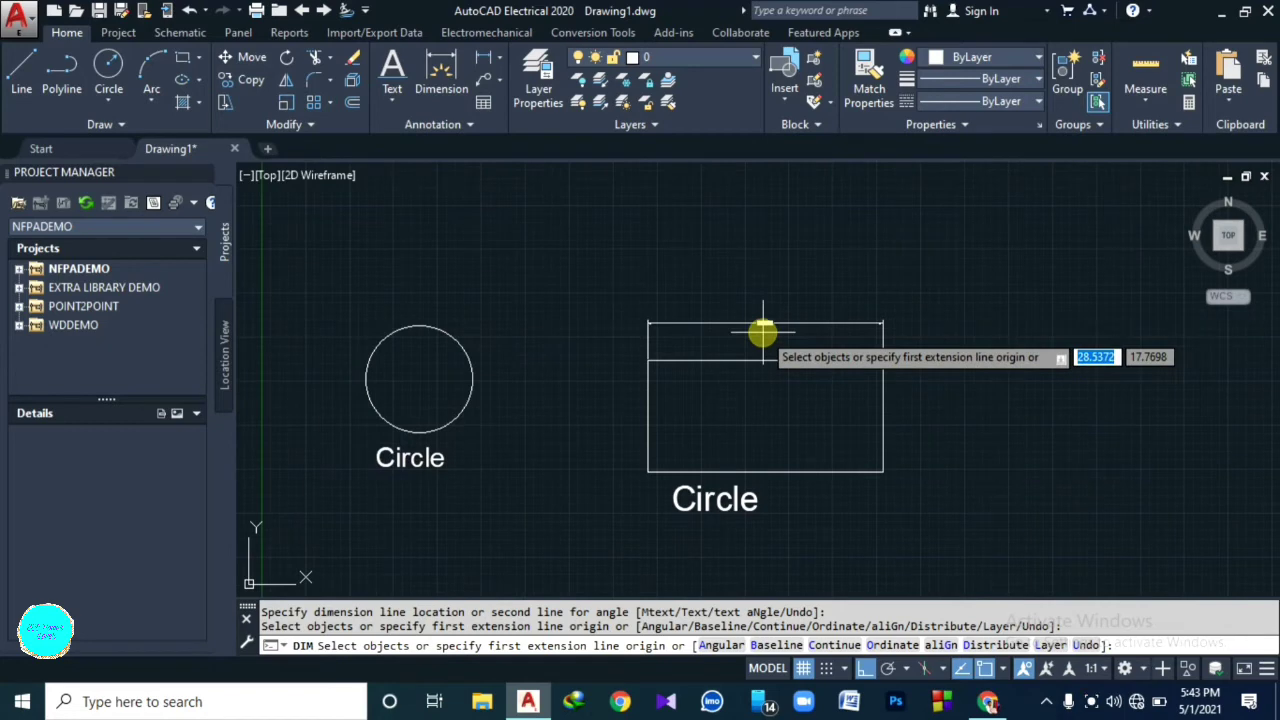
Step: Set the Standard dimension style's text height to 1 and make Standard current
click(452, 121)
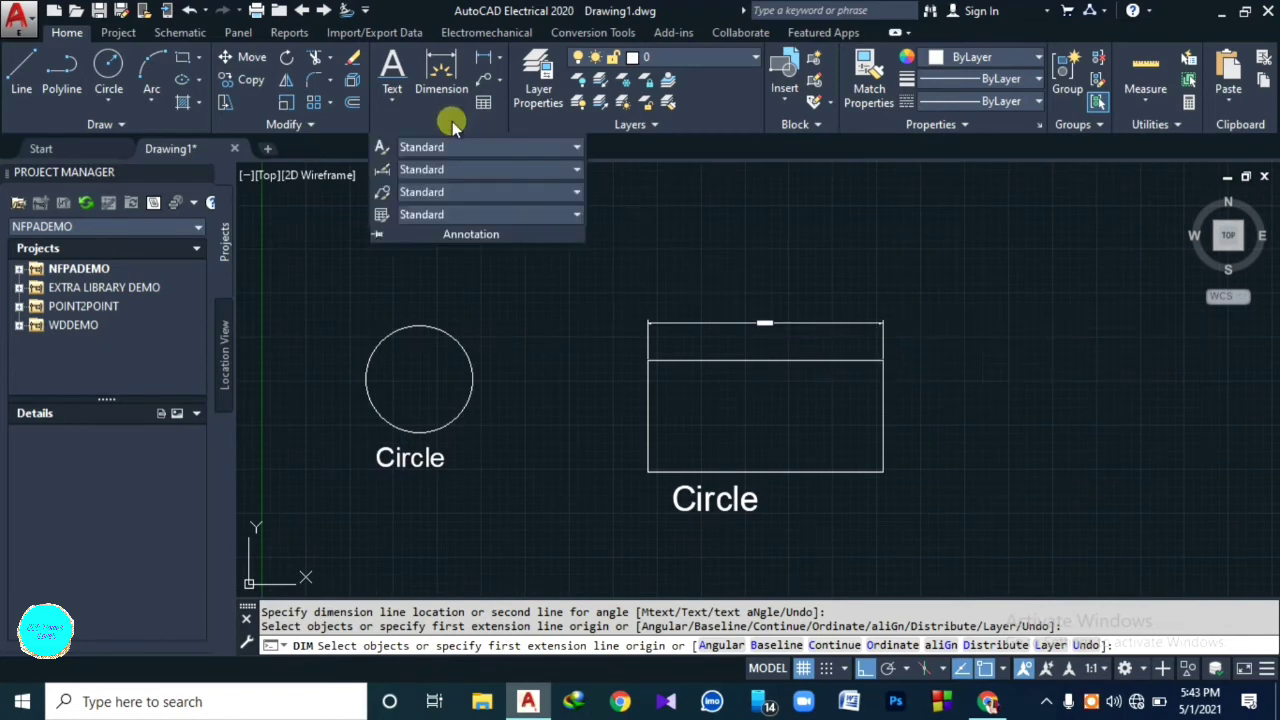
click(381, 169)
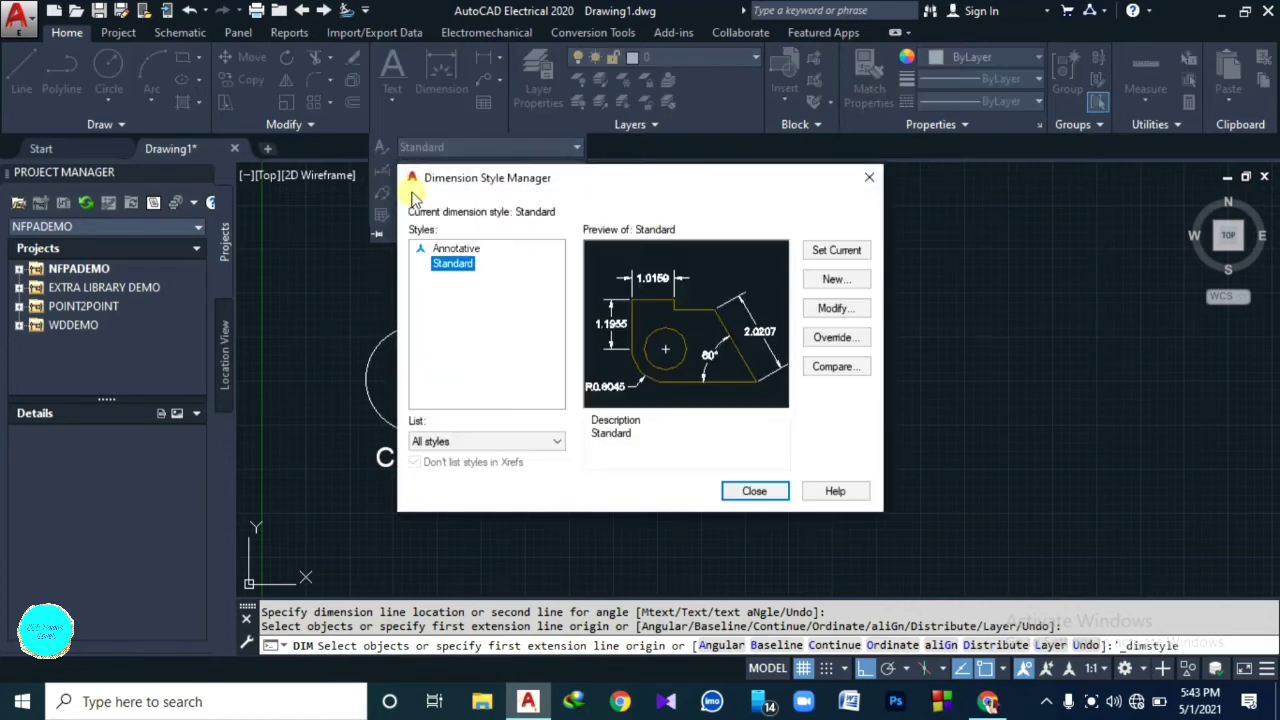
click(834, 309)
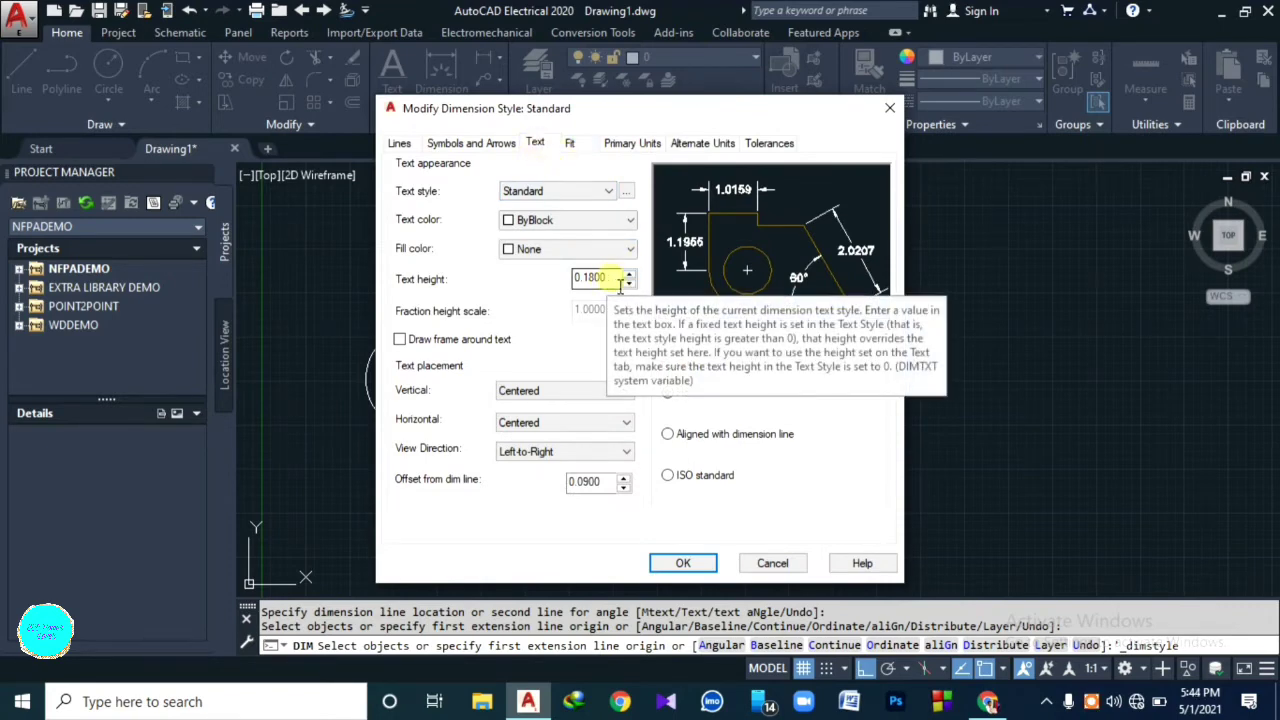
drag(620, 280, 553, 267)
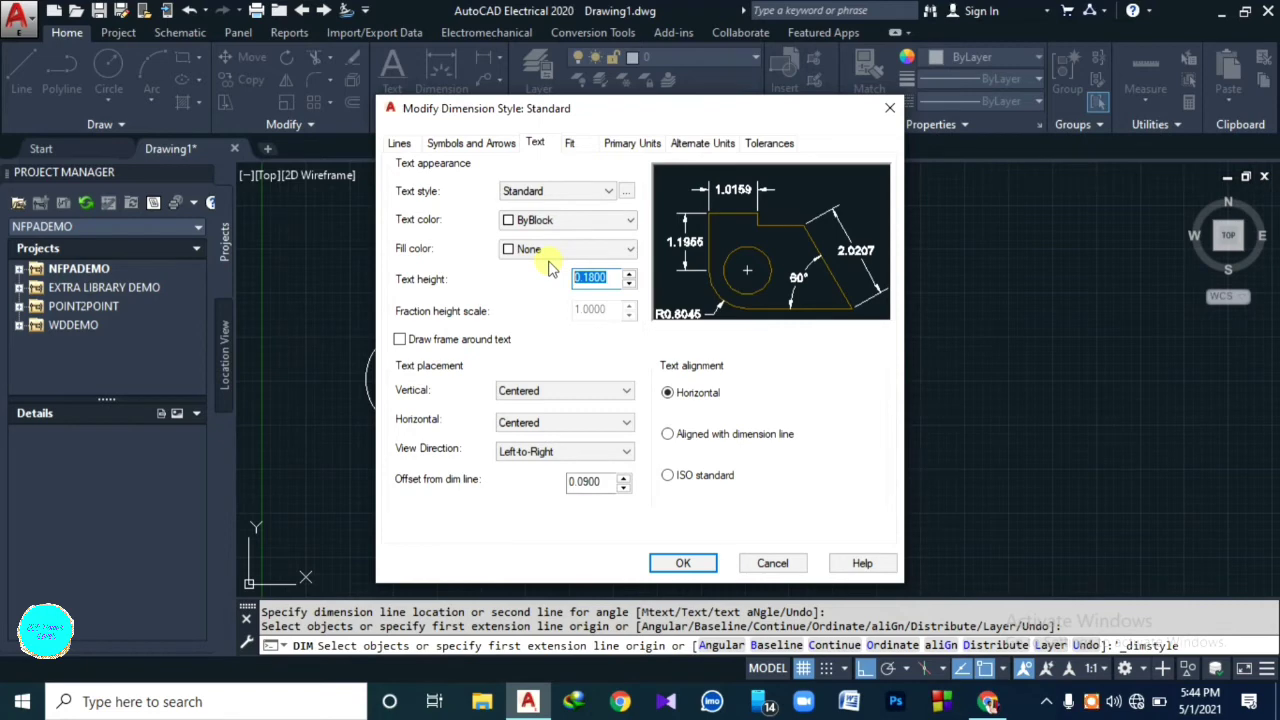
text(8)
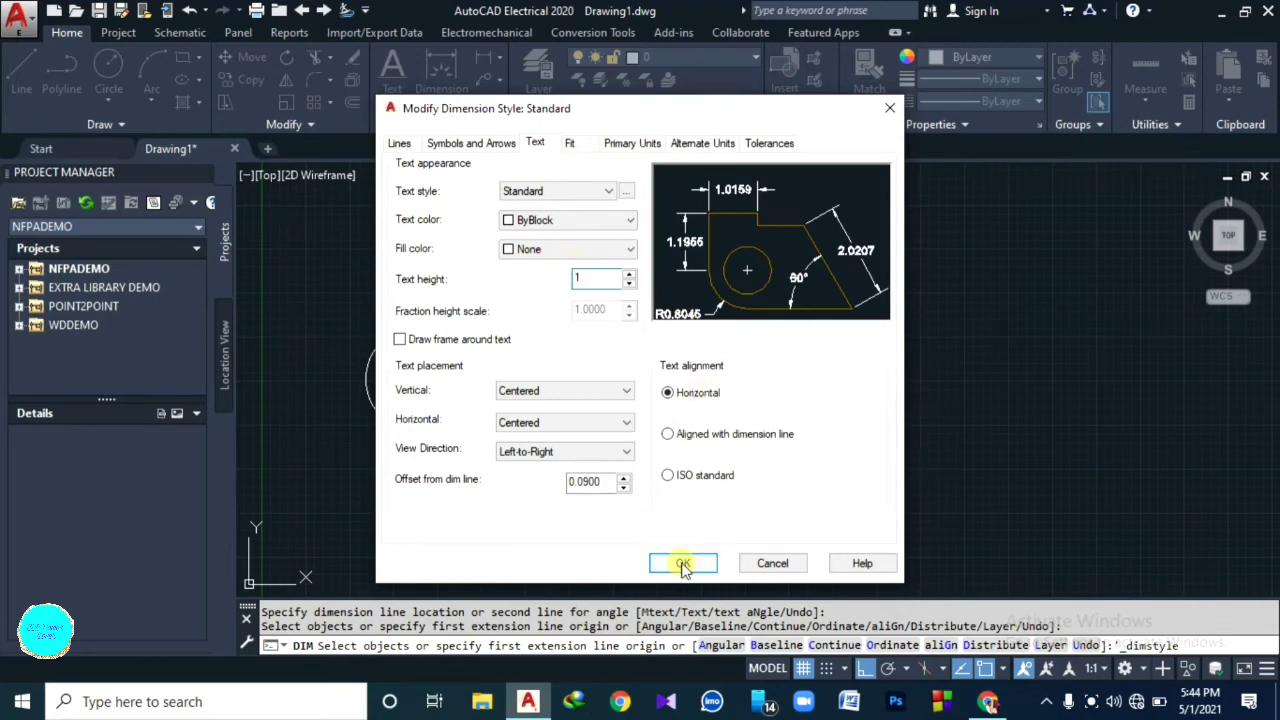
click(683, 563)
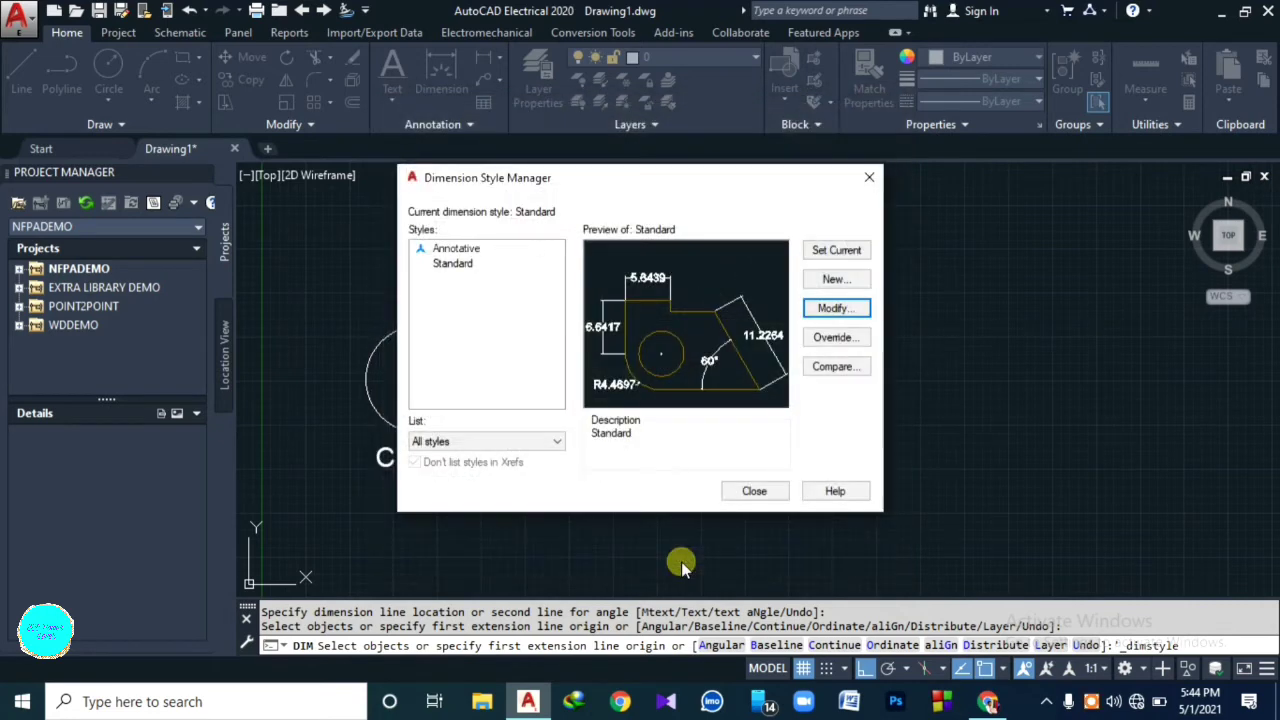
click(838, 253)
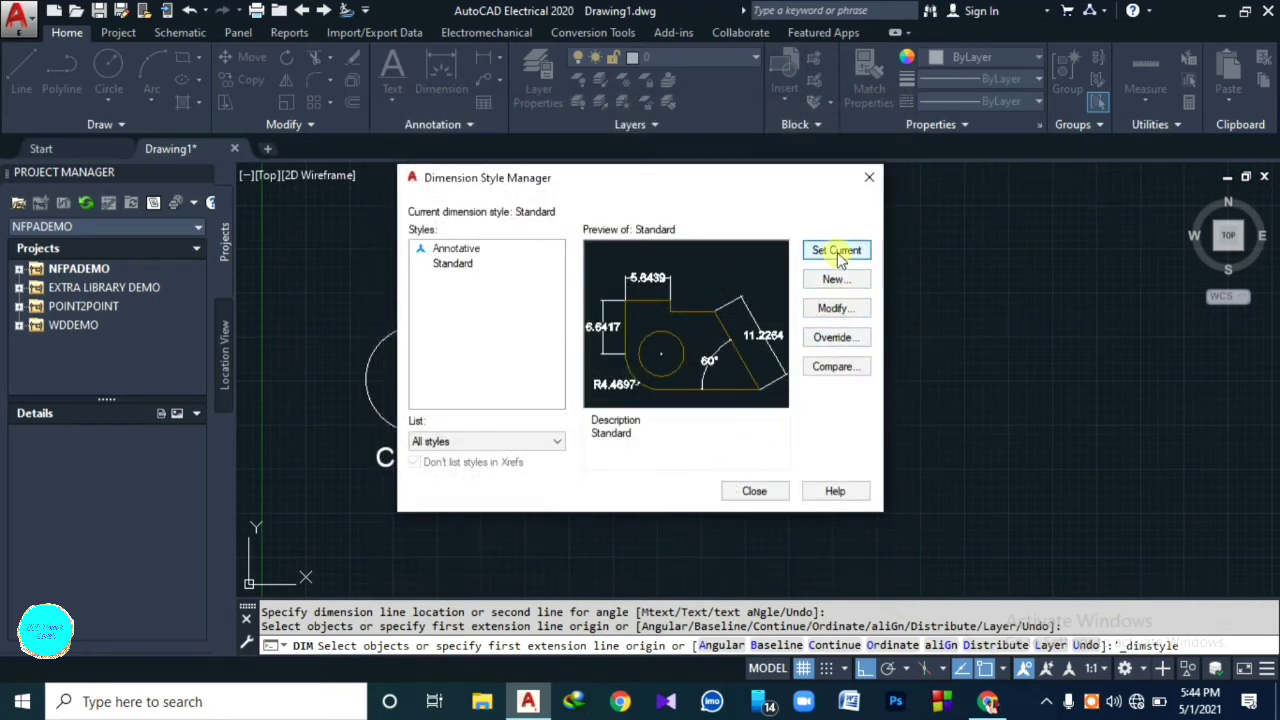
click(755, 490)
Step: Raise the Standard dimension style's text height further with the spinner and apply it
scroll(753, 341, up, 6)
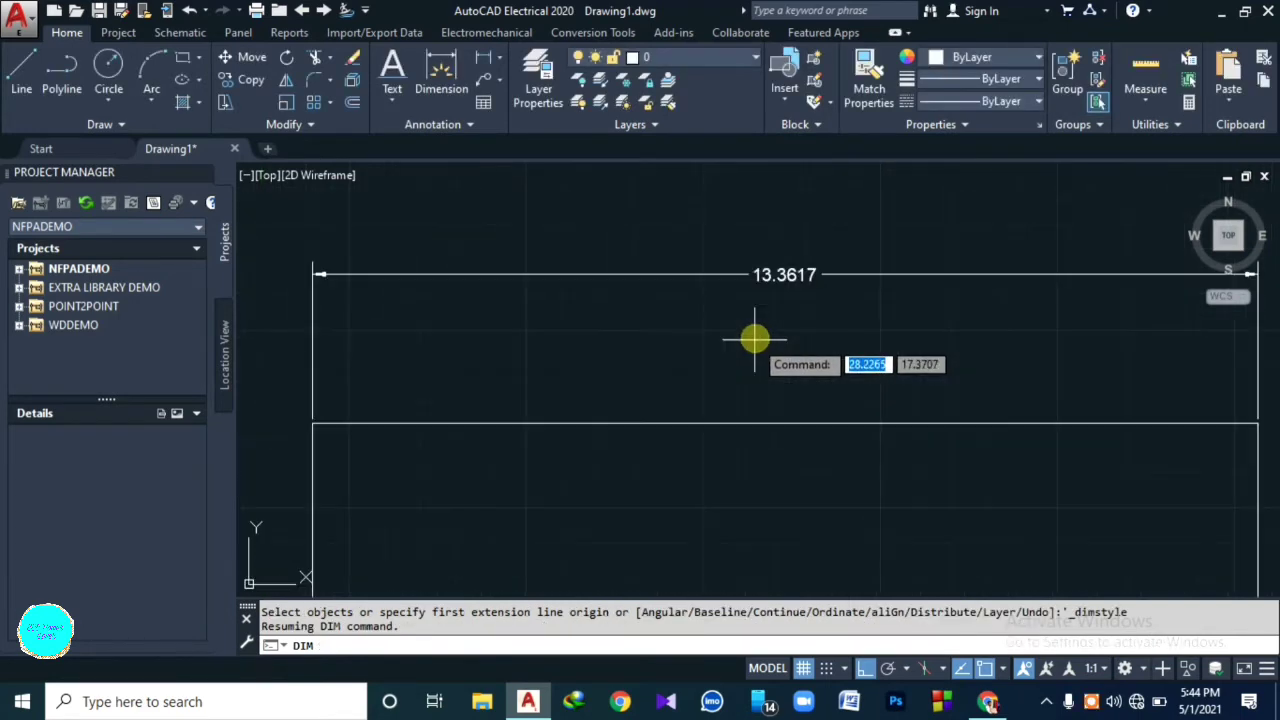
scroll(760, 320, down, 4)
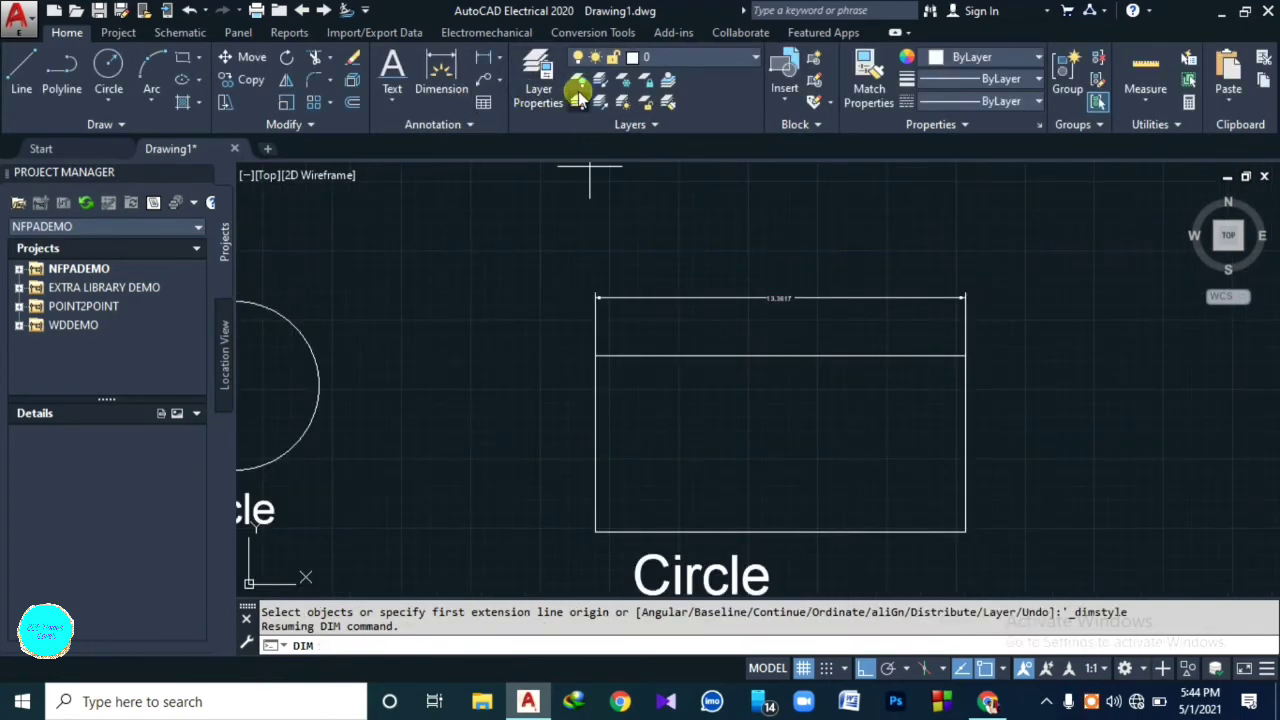
click(436, 125)
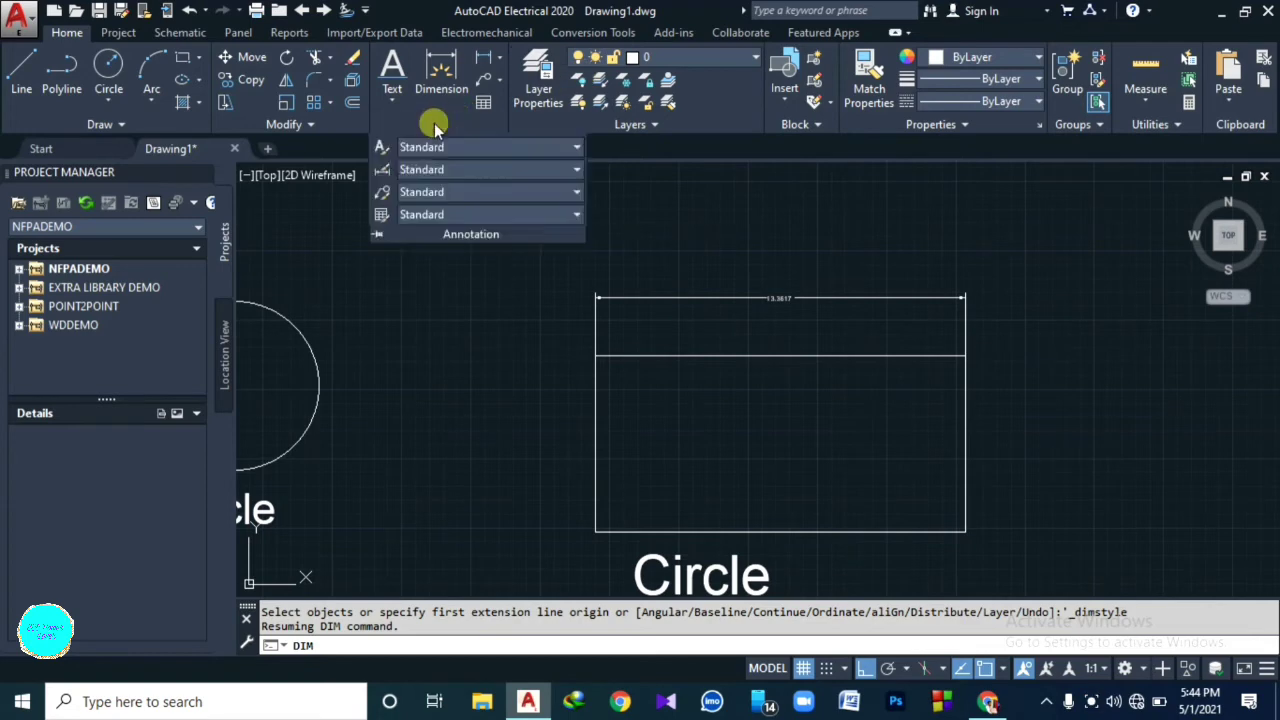
click(384, 172)
click(835, 308)
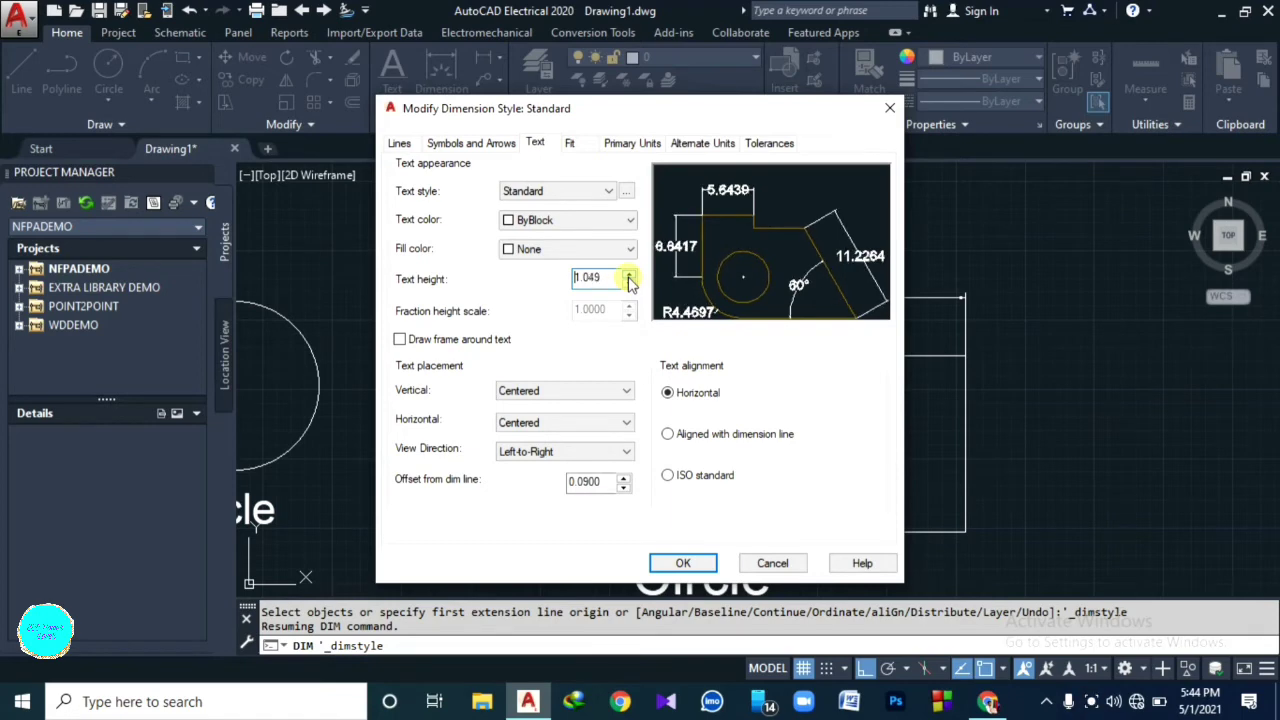
click(629, 277)
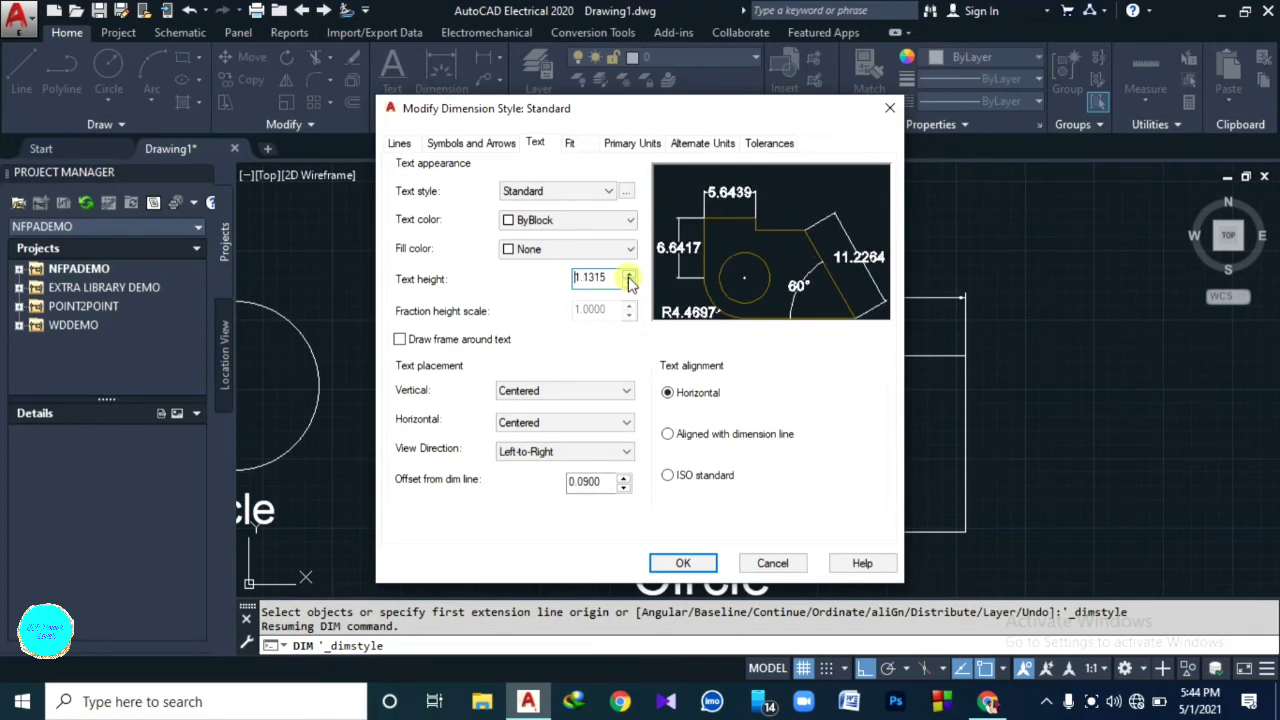
drag(629, 277, 629, 277)
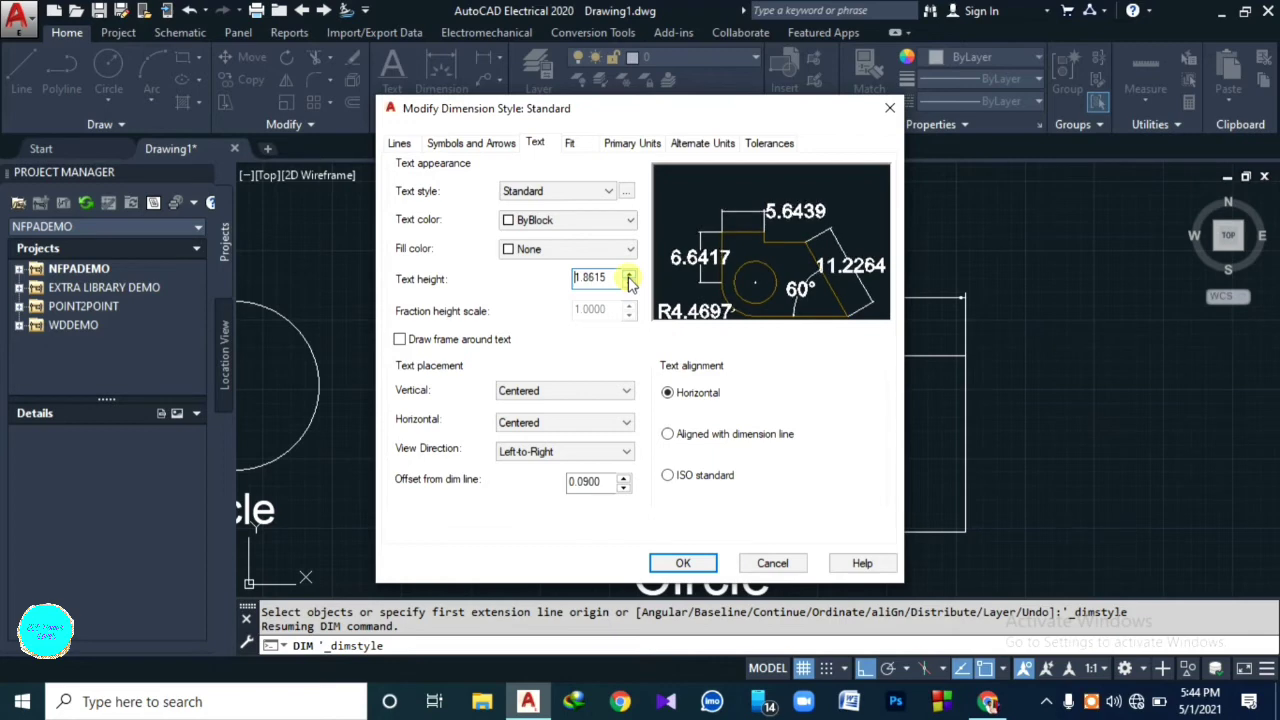
click(697, 566)
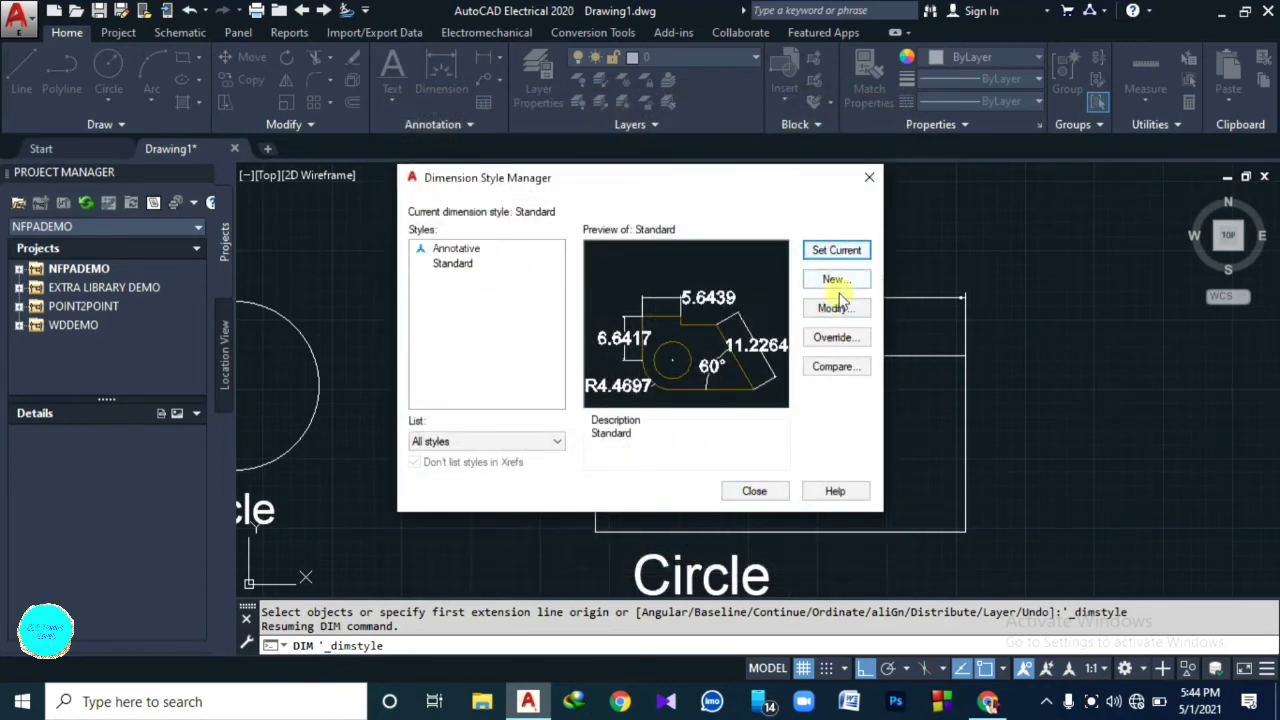
Step: Close the Dimension Style Manager, exit the continue prompt, and pan back to the rectangle
click(754, 491)
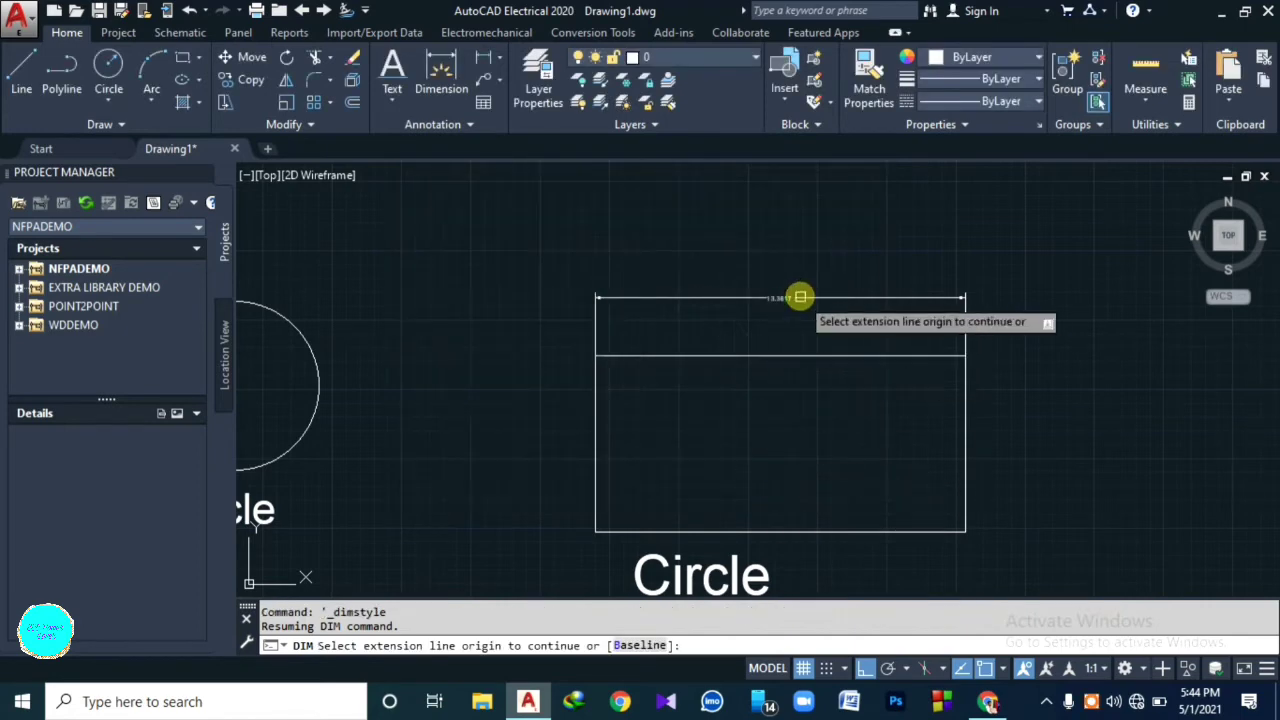
scroll(763, 316, up, 4)
scroll(800, 330, down, 3)
key(Return)
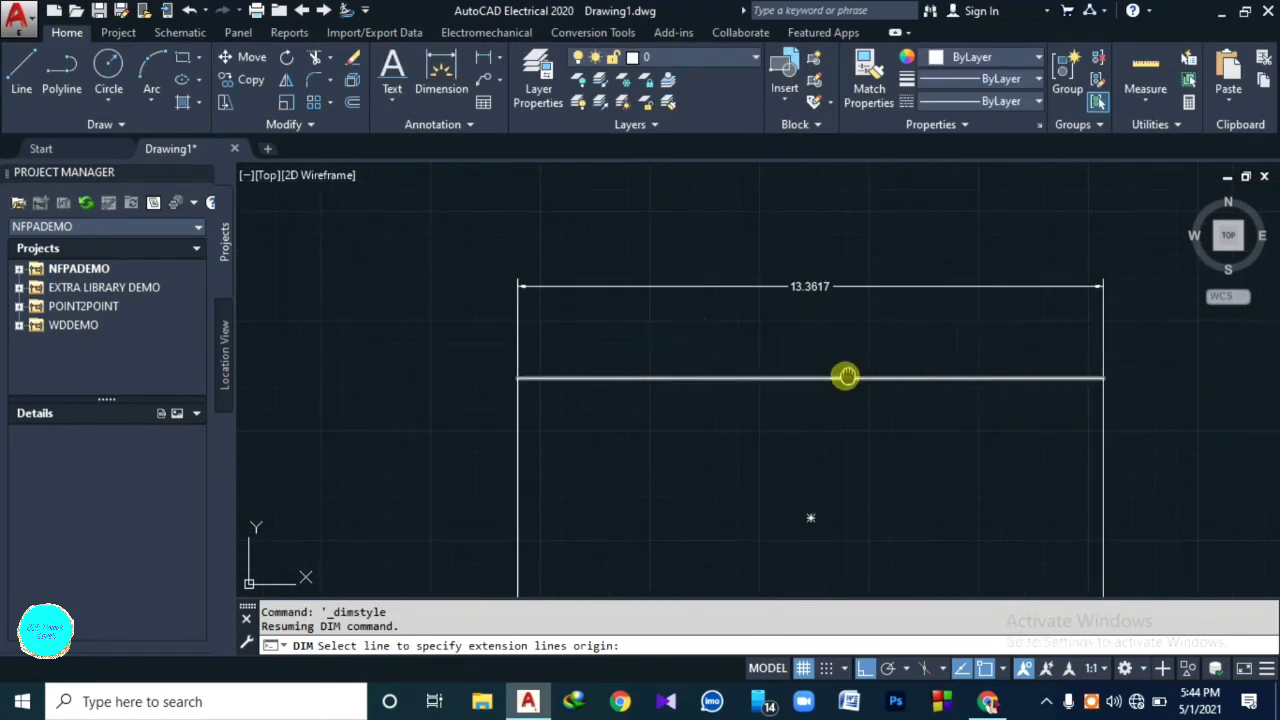
middle_drag(846, 374, 750, 327)
key(Escape)
key(Escape)
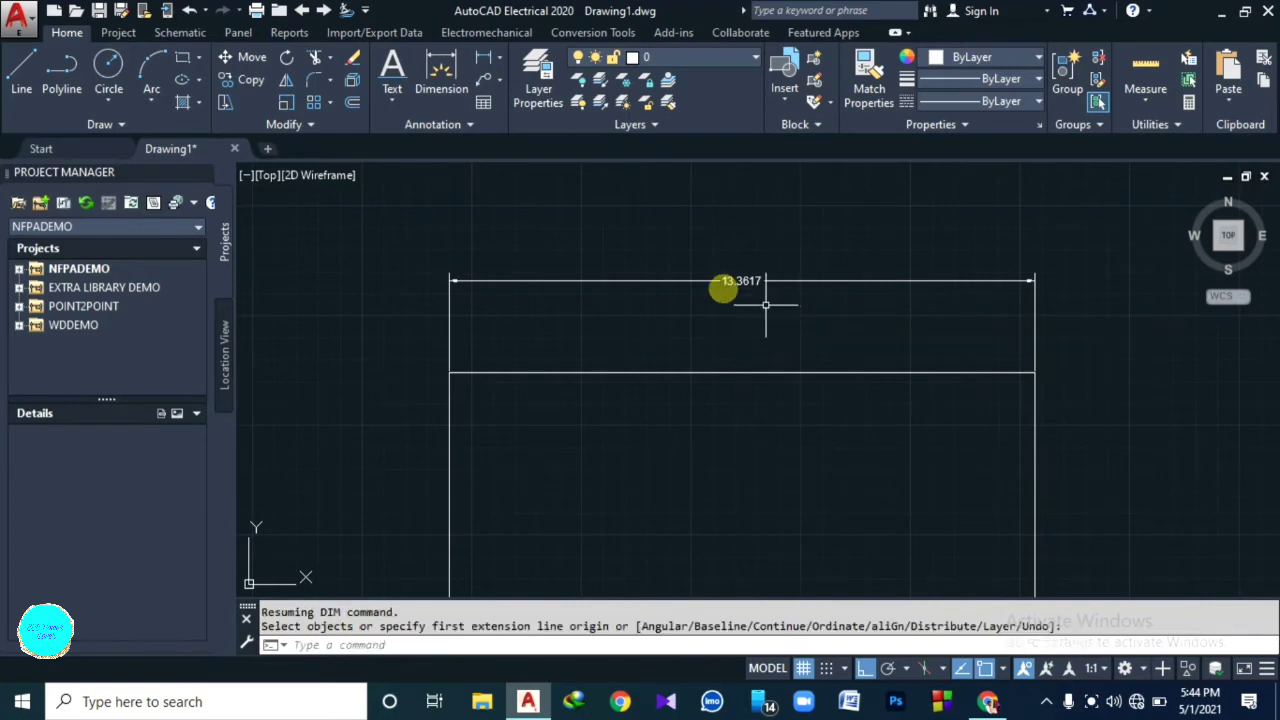
scroll(740, 290, up, 2)
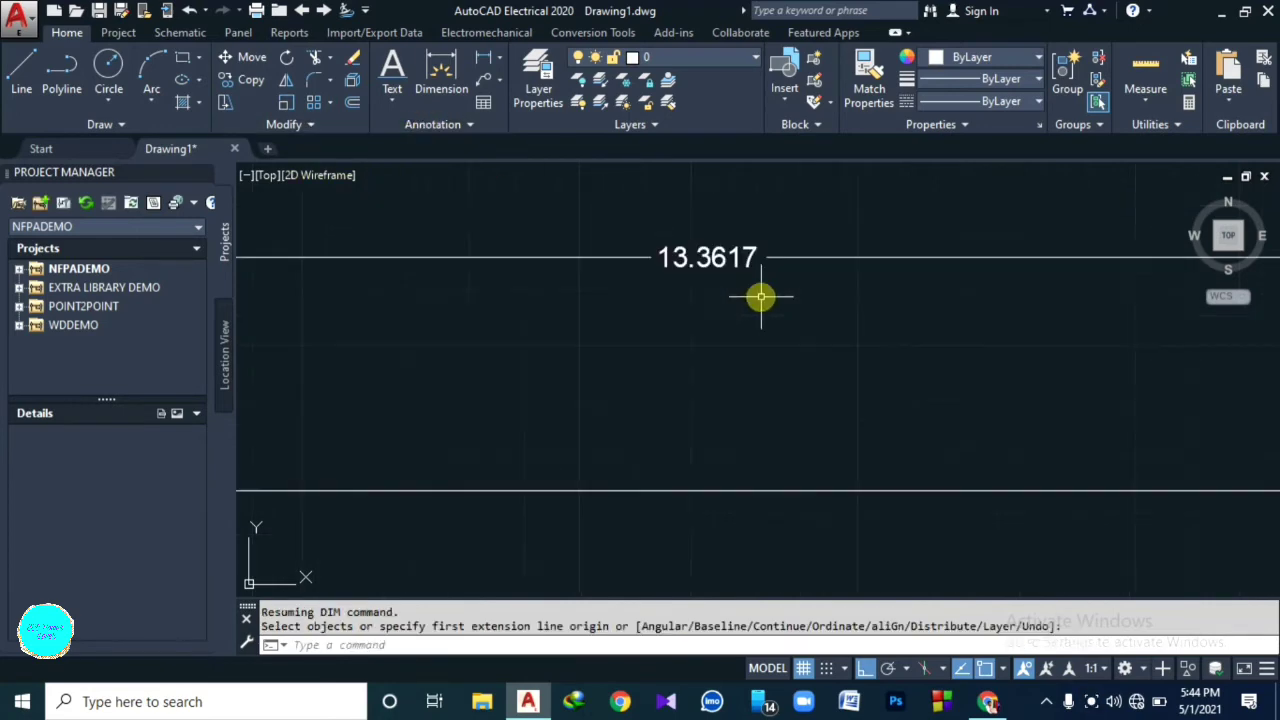
scroll(720, 277, down, 2)
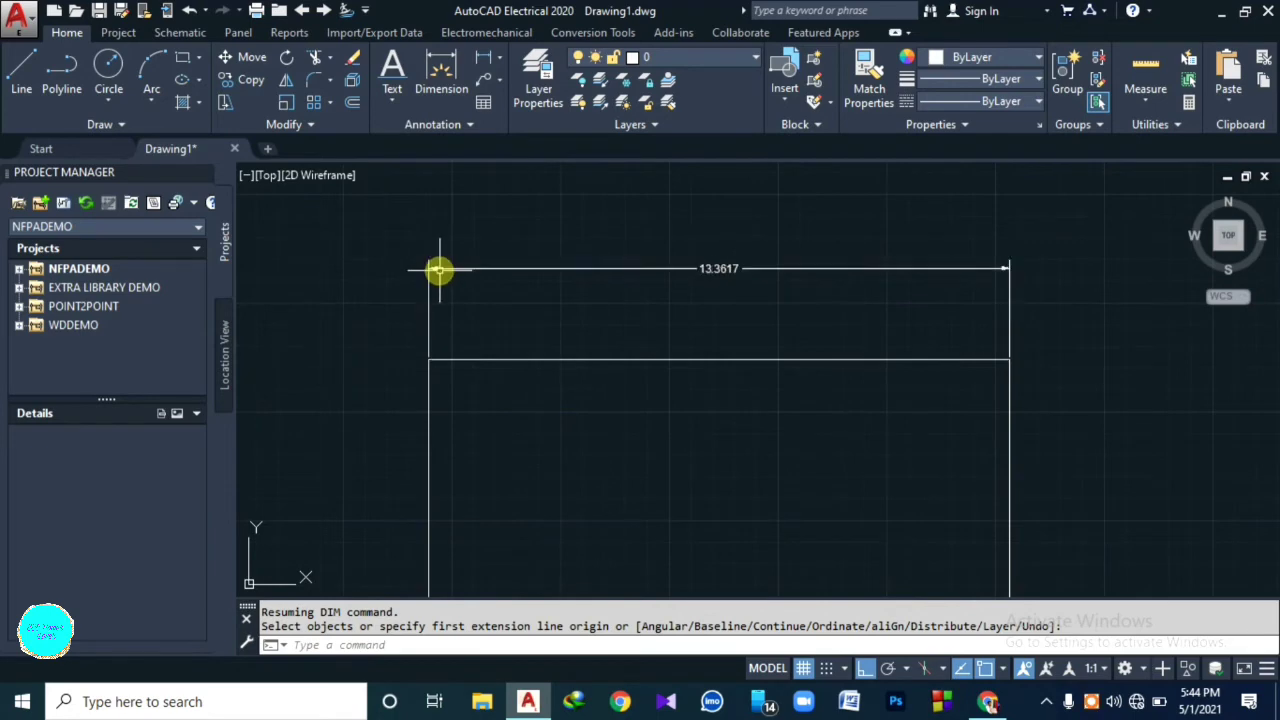
scroll(432, 269, up, 5)
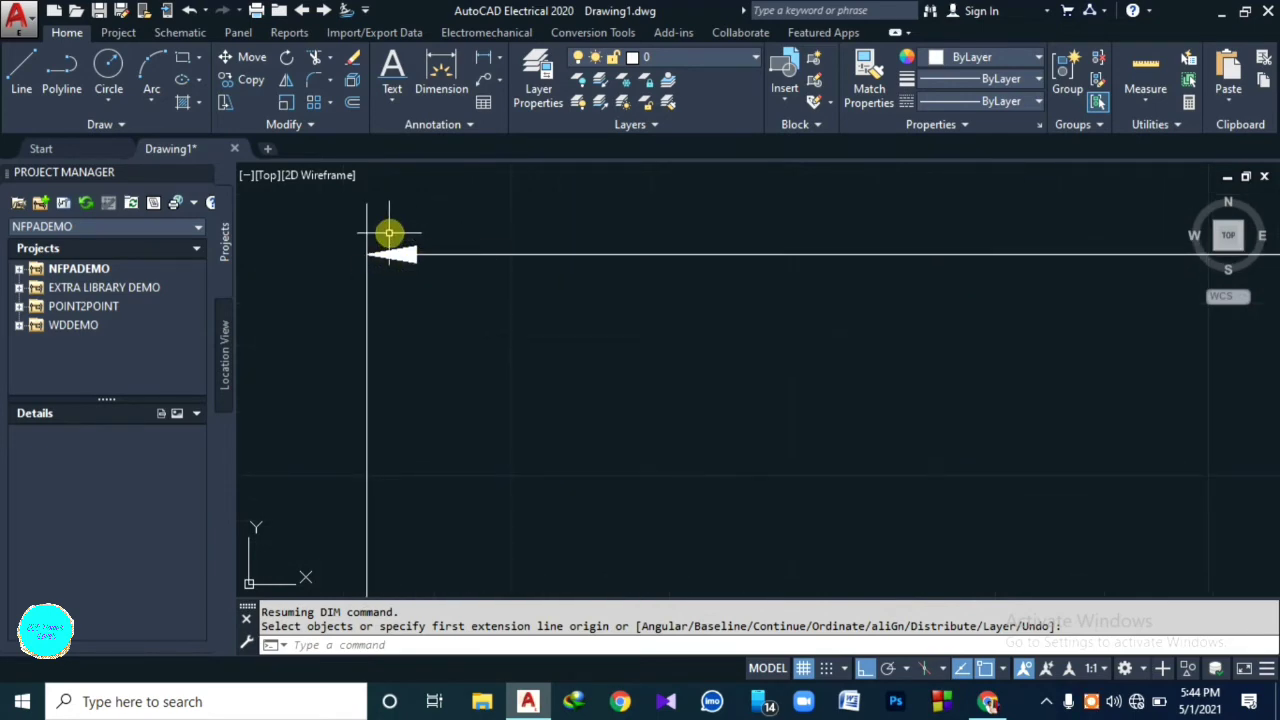
Step: Set both first and second arrowheads of the Standard dimension style to Dot
click(443, 125)
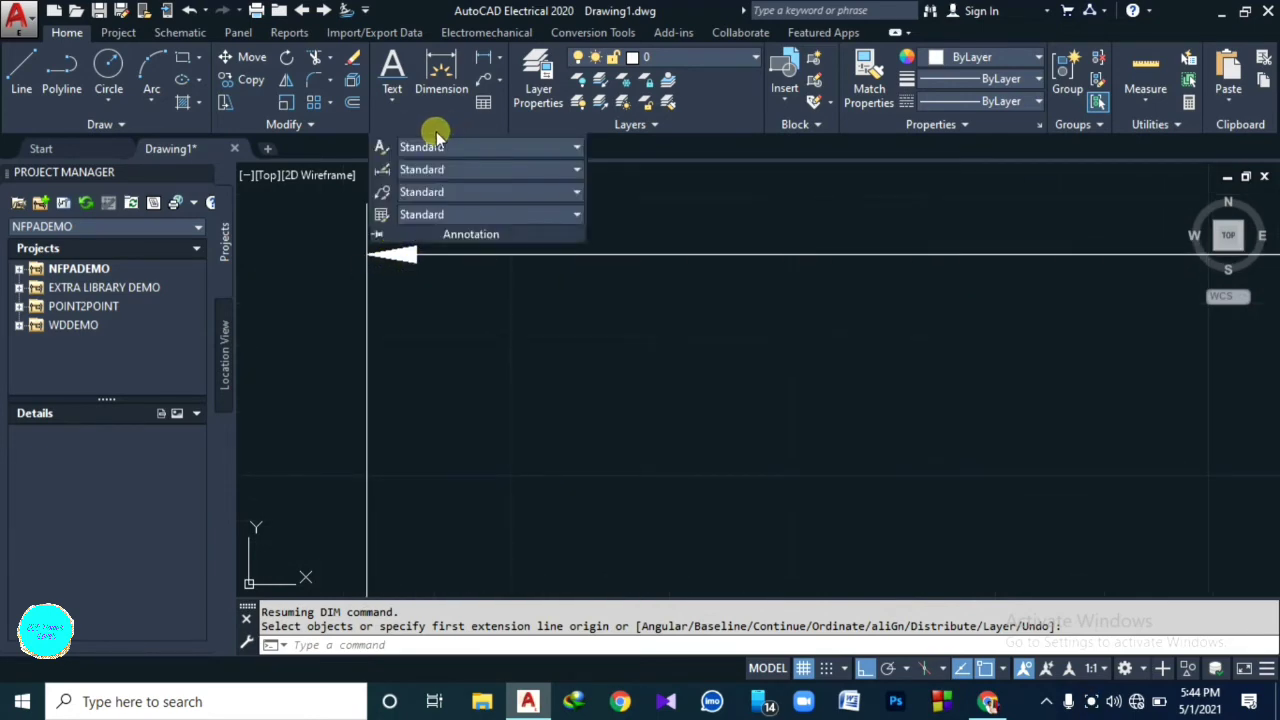
click(386, 172)
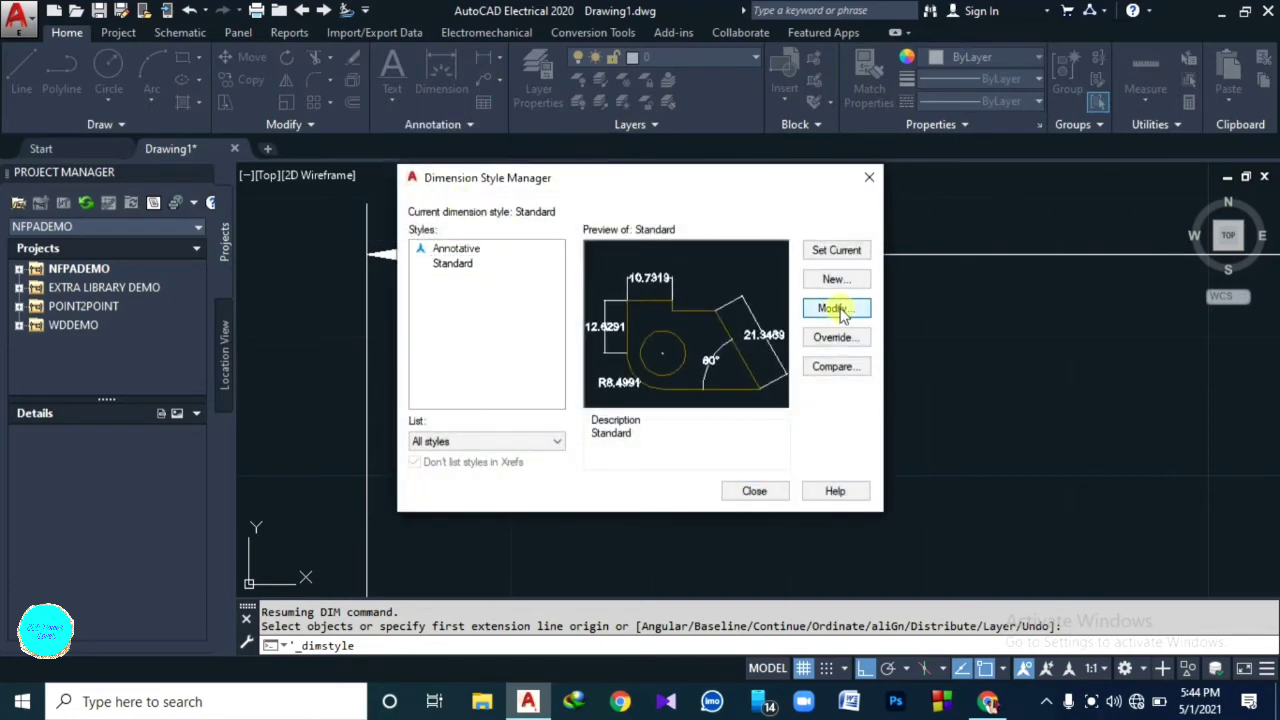
click(836, 308)
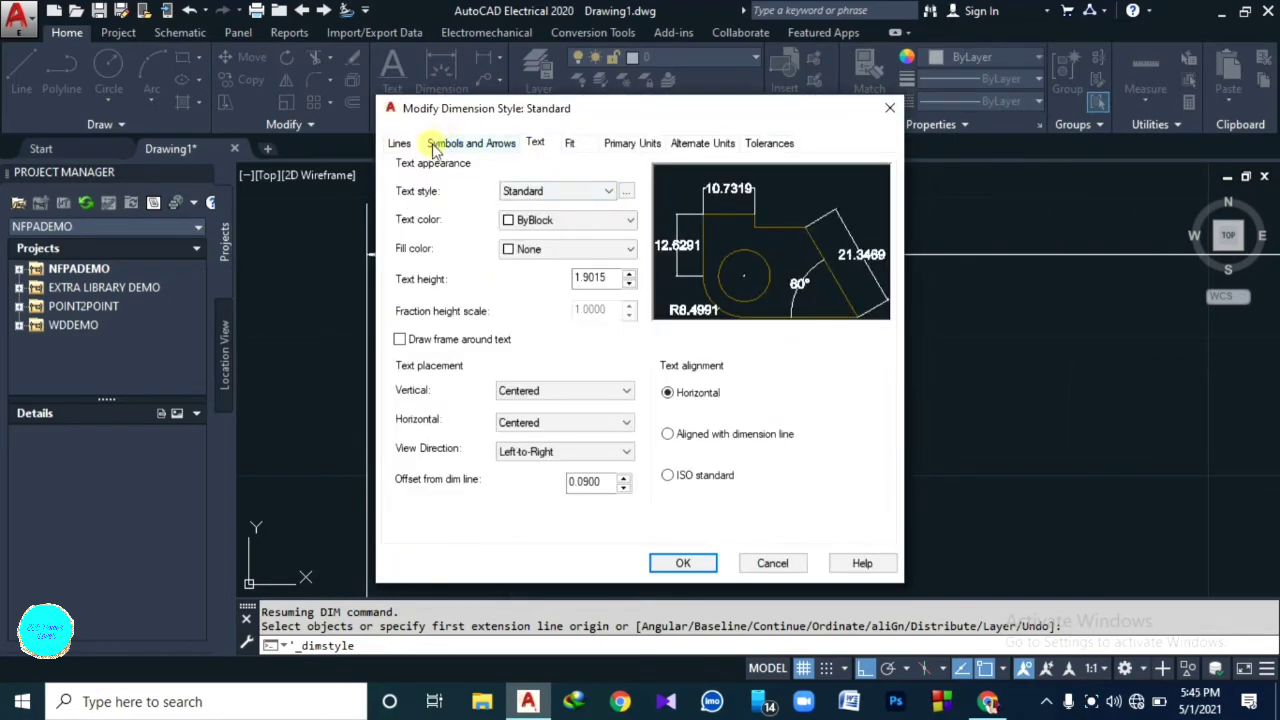
click(466, 146)
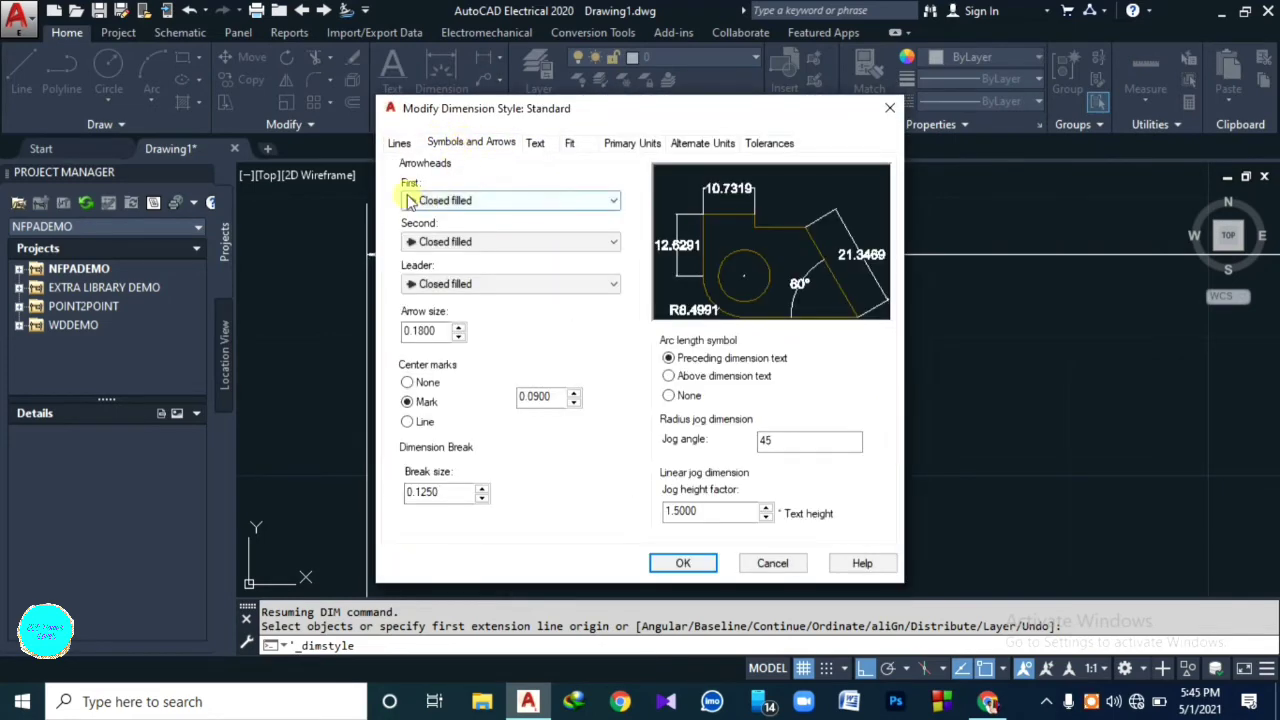
click(425, 200)
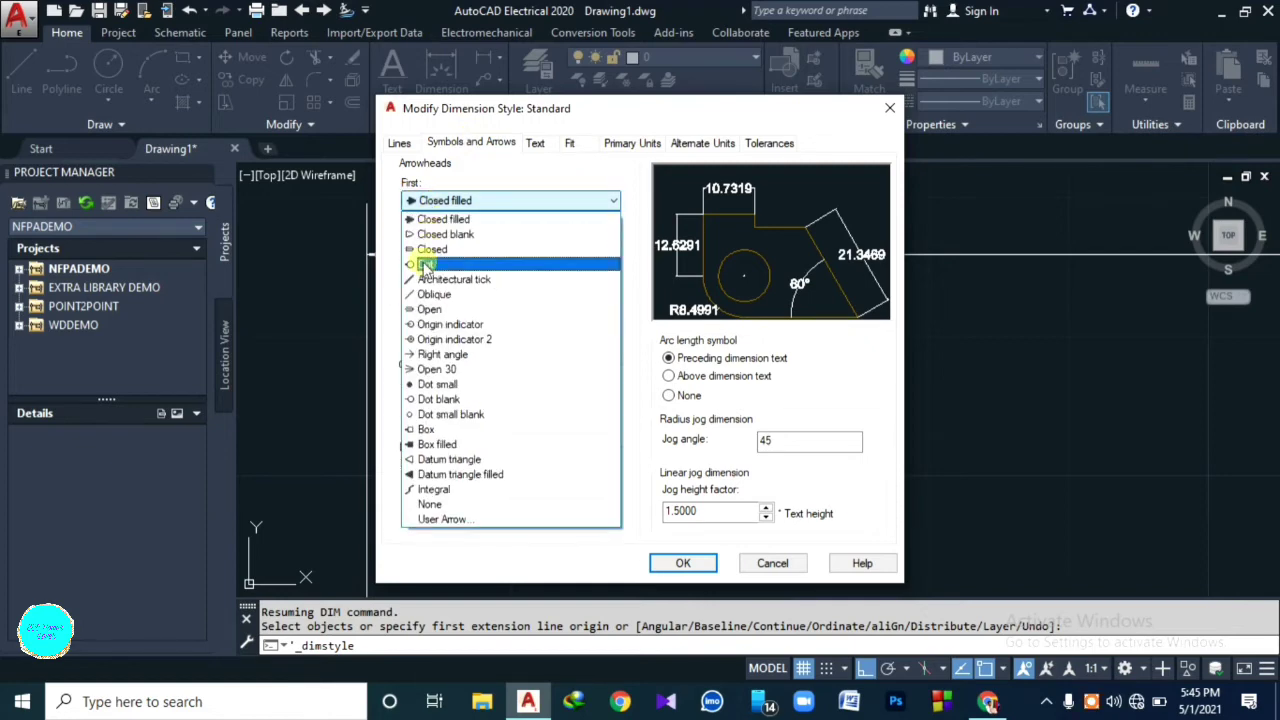
click(425, 267)
click(430, 241)
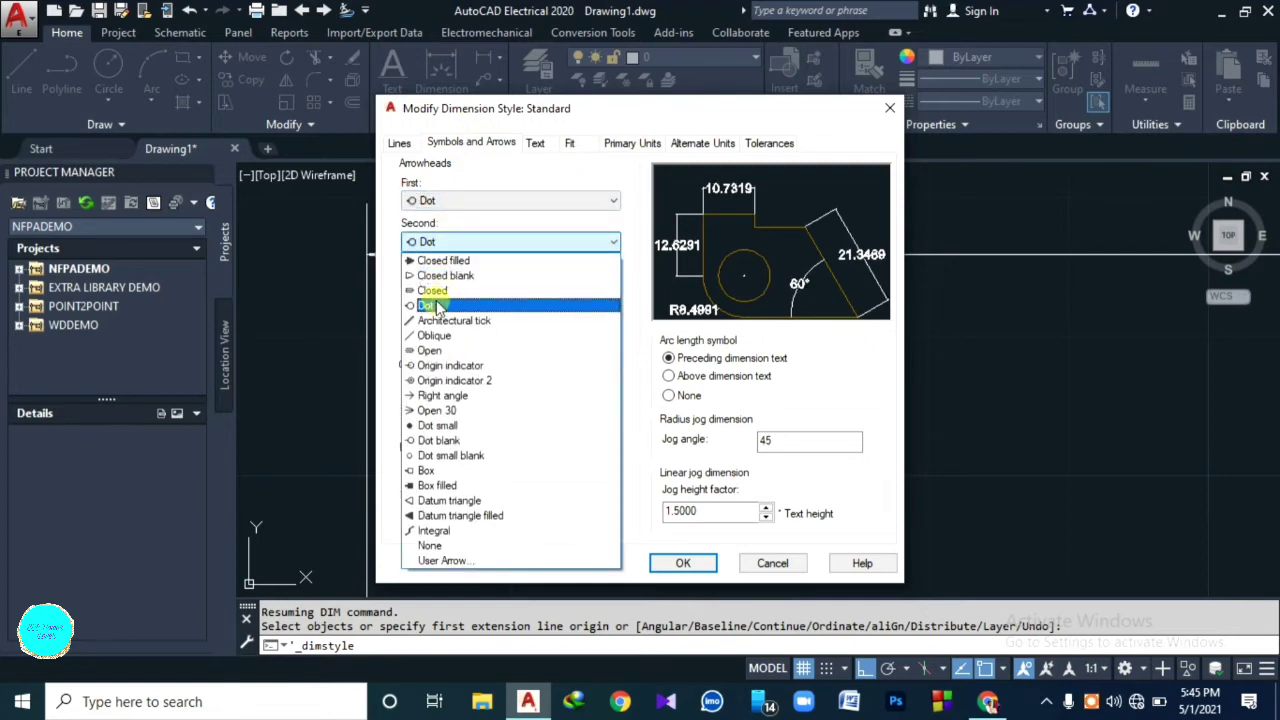
click(455, 302)
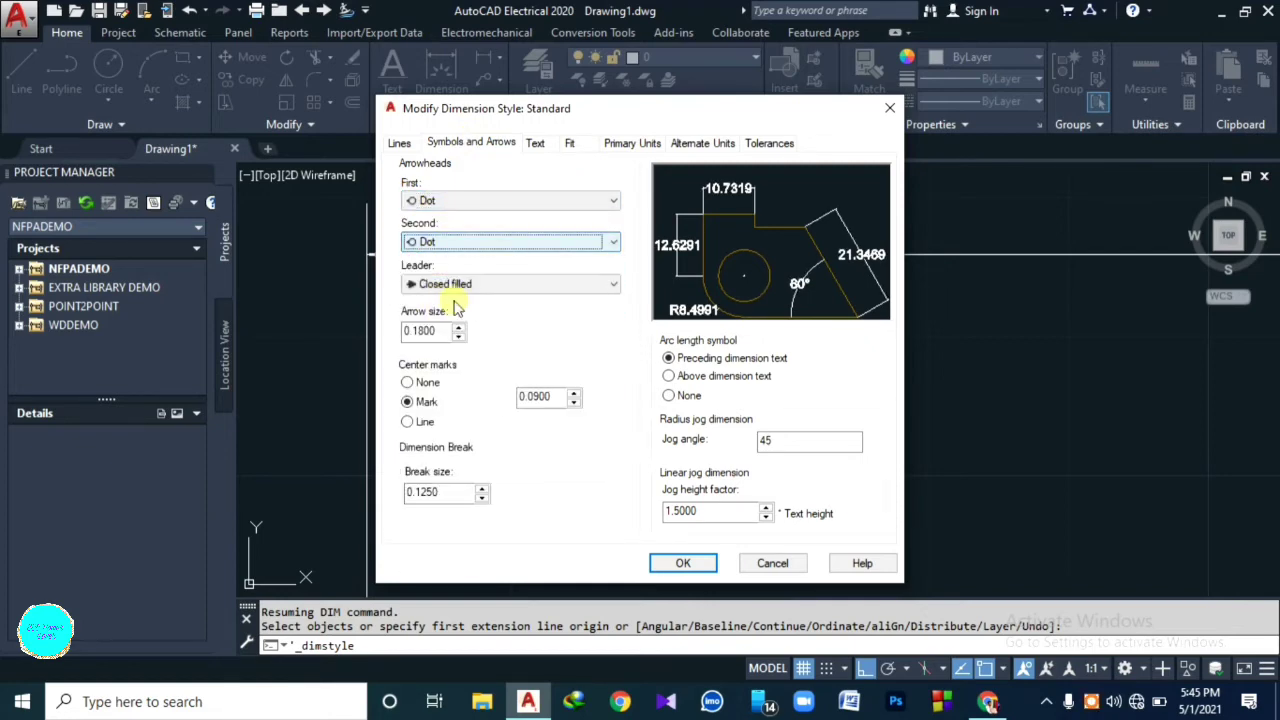
Step: Raise the Standard style's dimension text height to 2.2065 and confirm the change
click(545, 146)
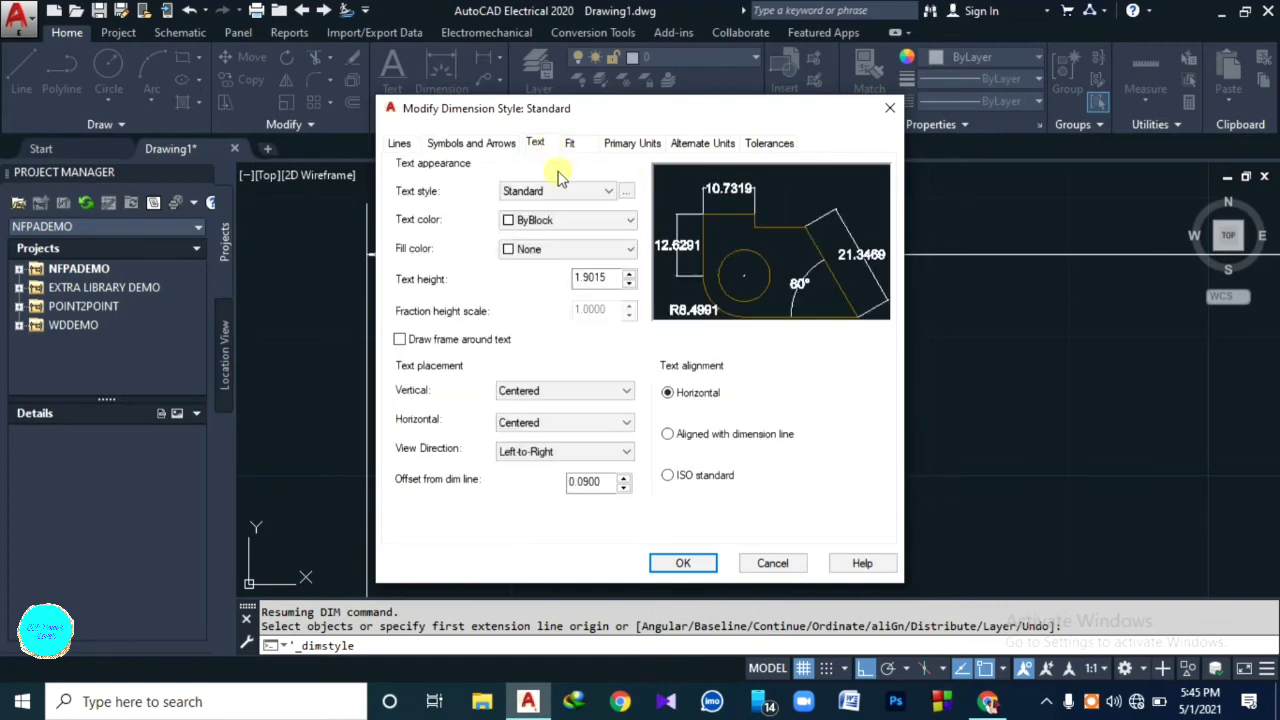
click(628, 278)
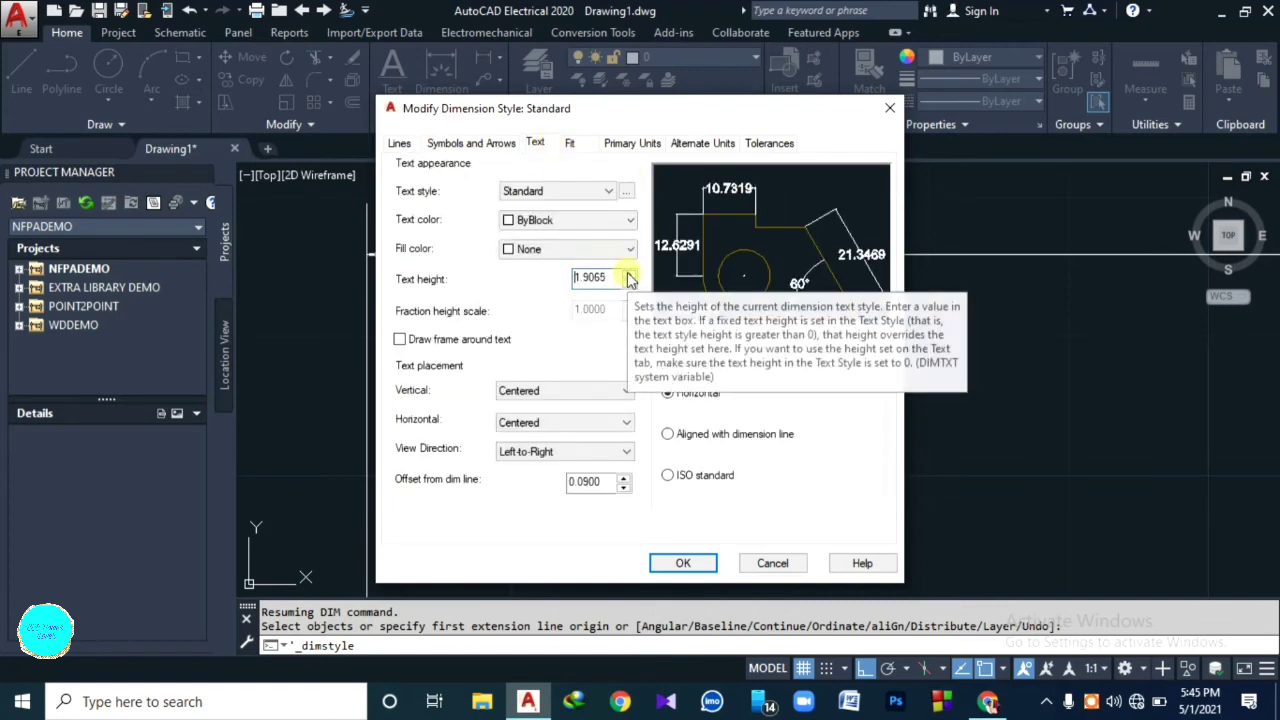
click(628, 276)
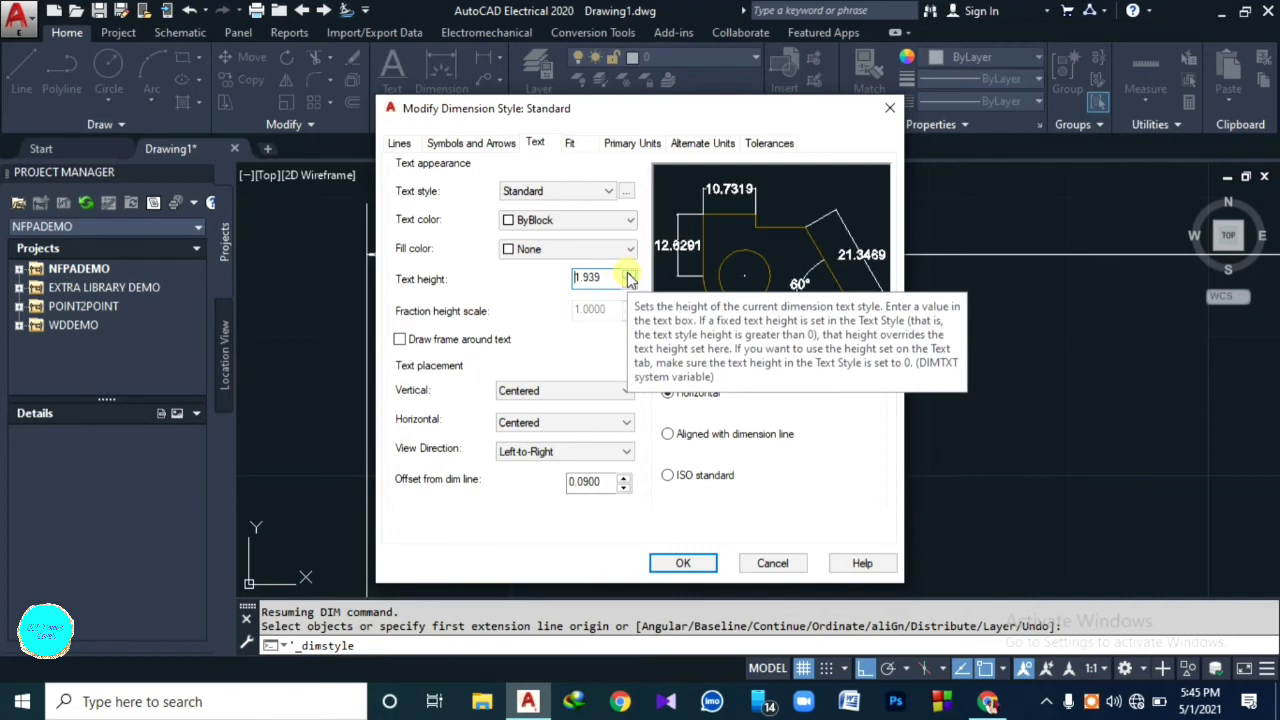
click(628, 276)
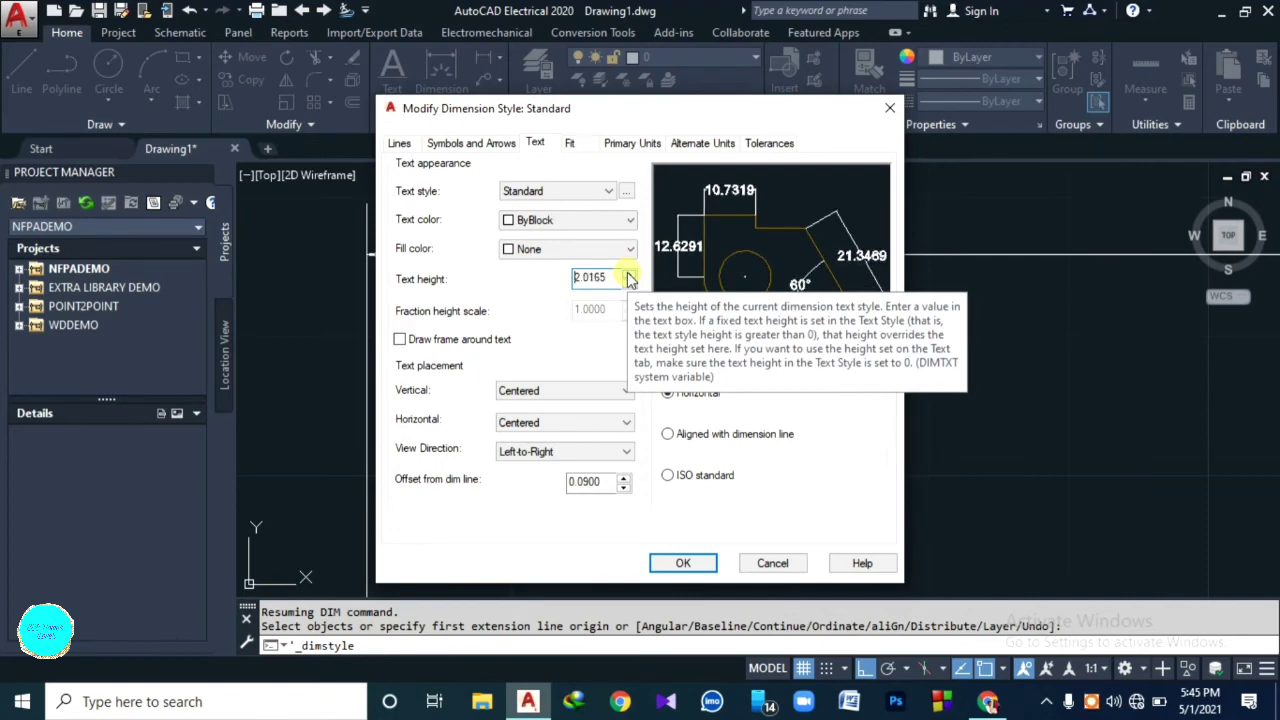
click(628, 276)
click(628, 276)
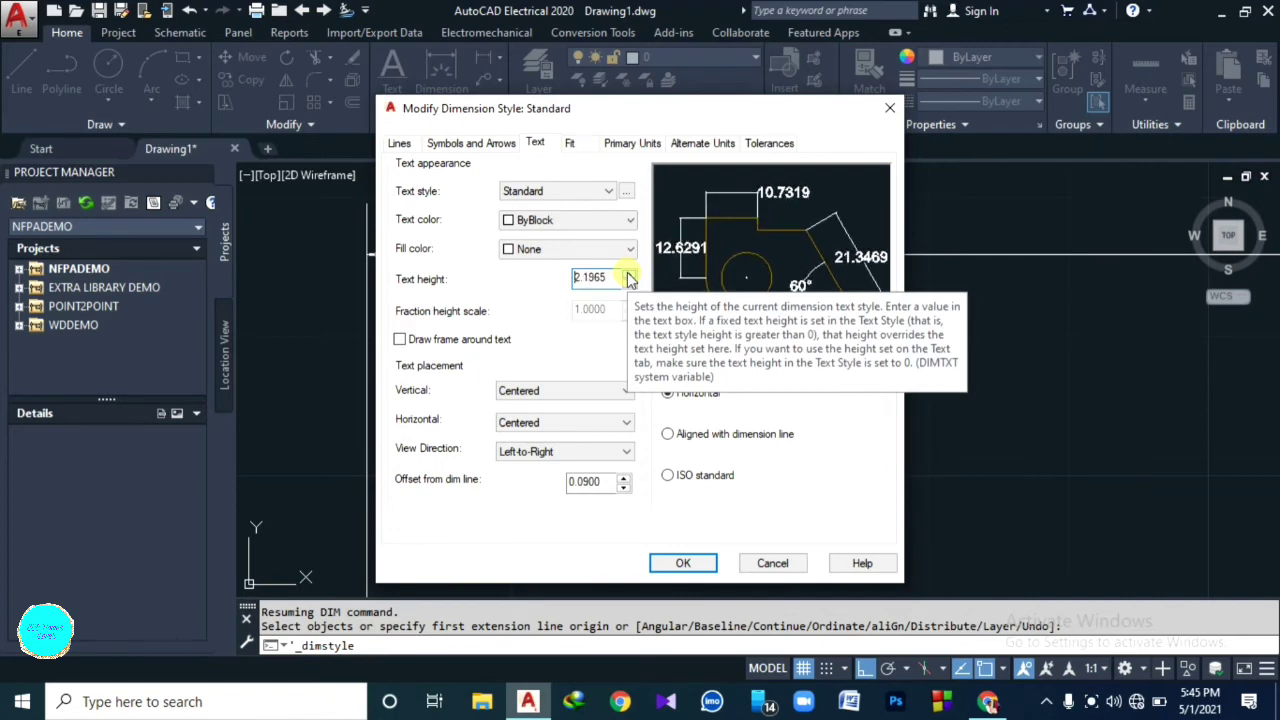
click(700, 564)
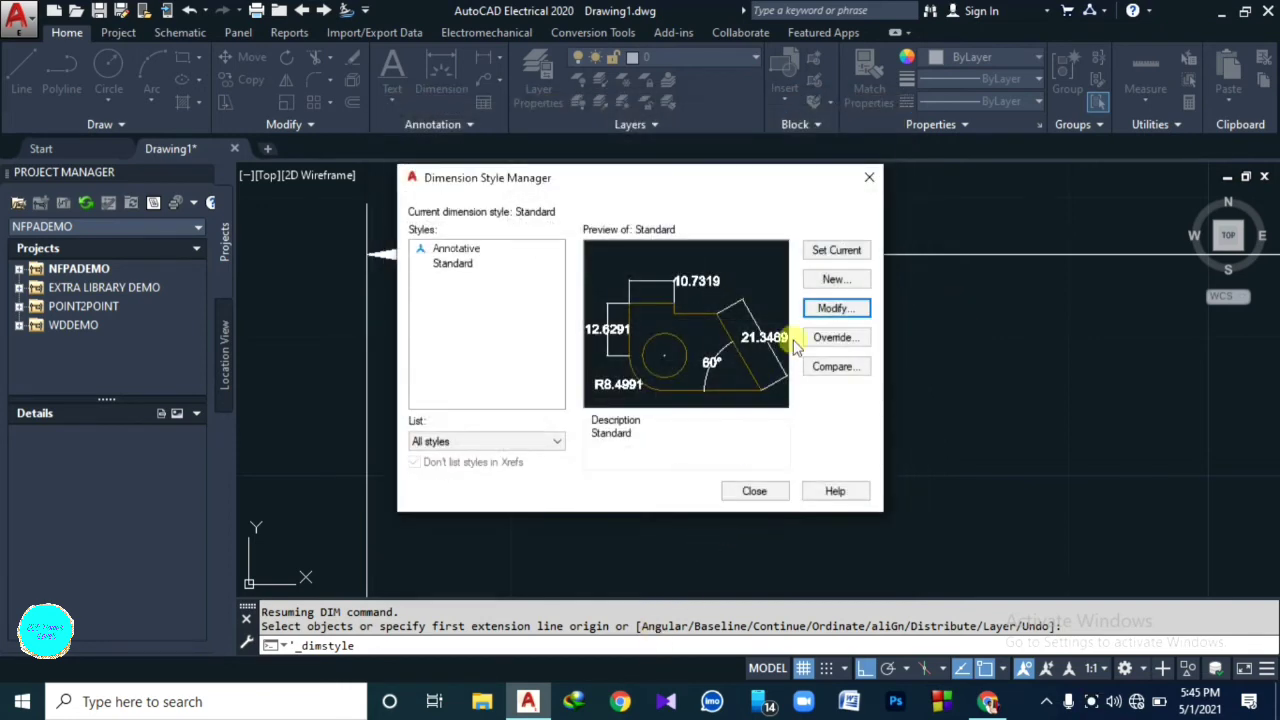
Step: Close the Dimension Style Manager and zoom in on the enlarged 13.3617 dimension
click(752, 490)
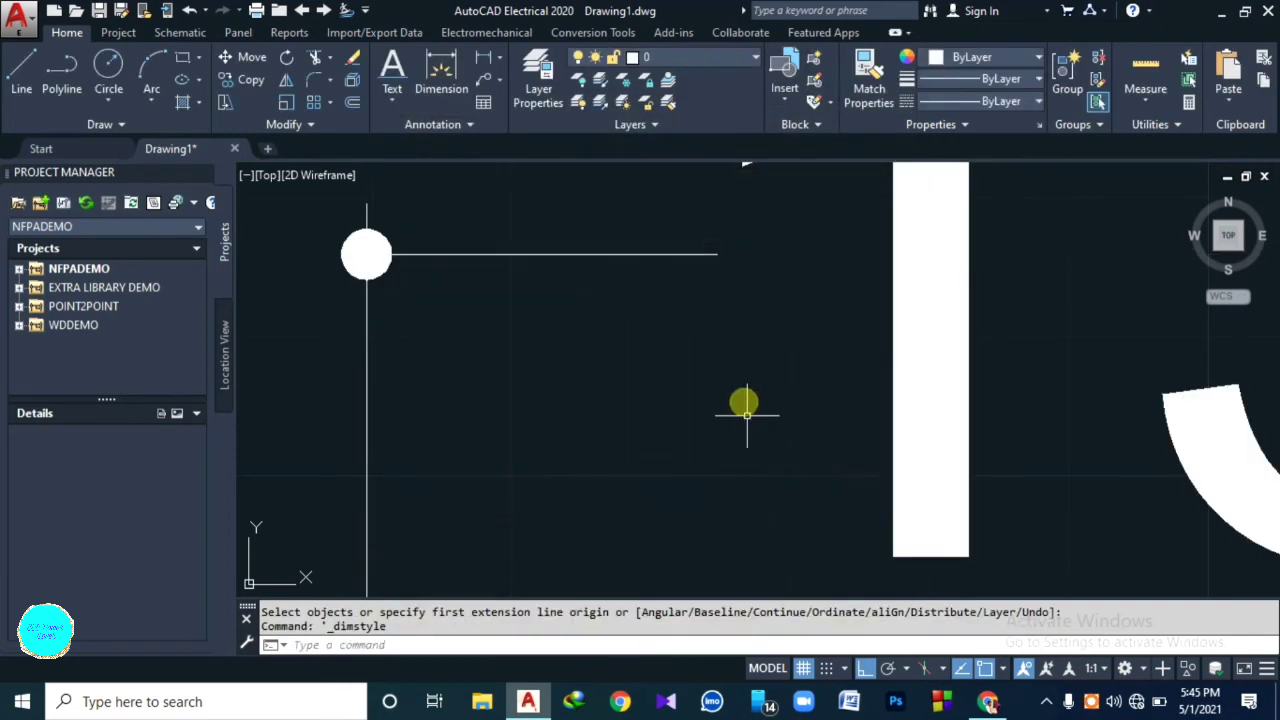
scroll(761, 369, down, 6)
scroll(783, 391, down, 3)
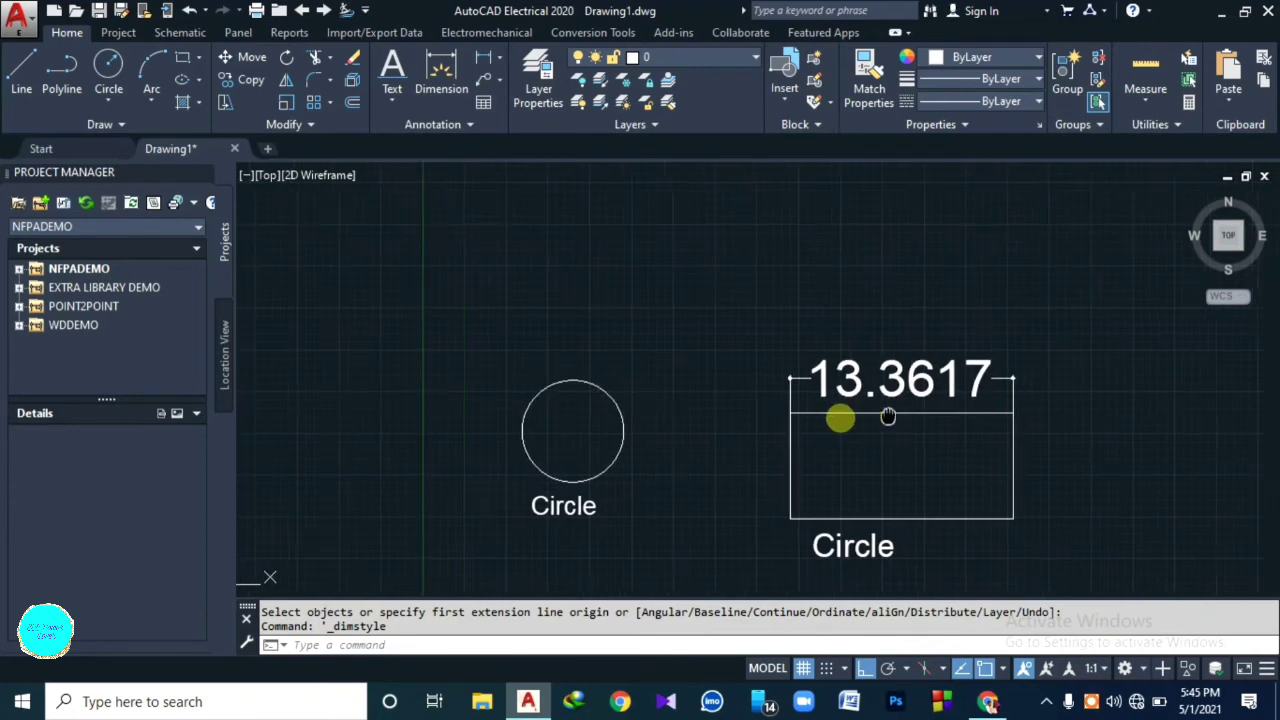
scroll(832, 388, up, 4)
scroll(820, 403, down, 2)
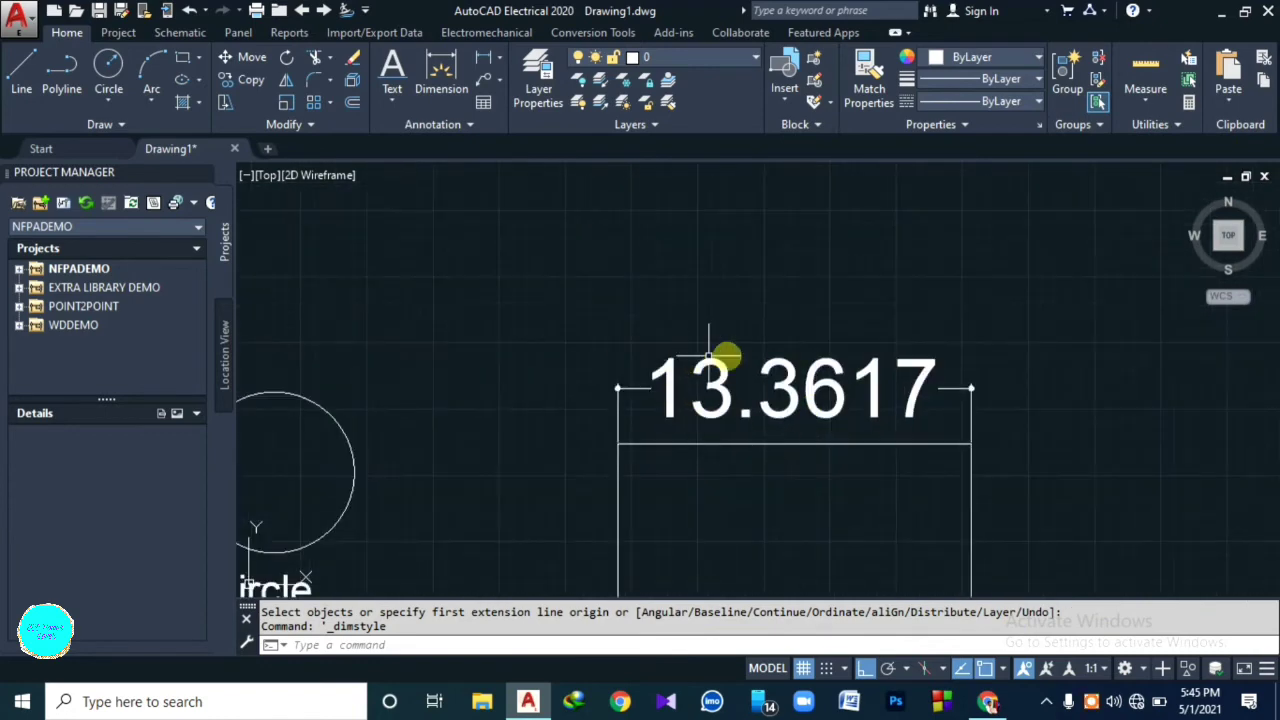
scroll(1000, 383, up, 5)
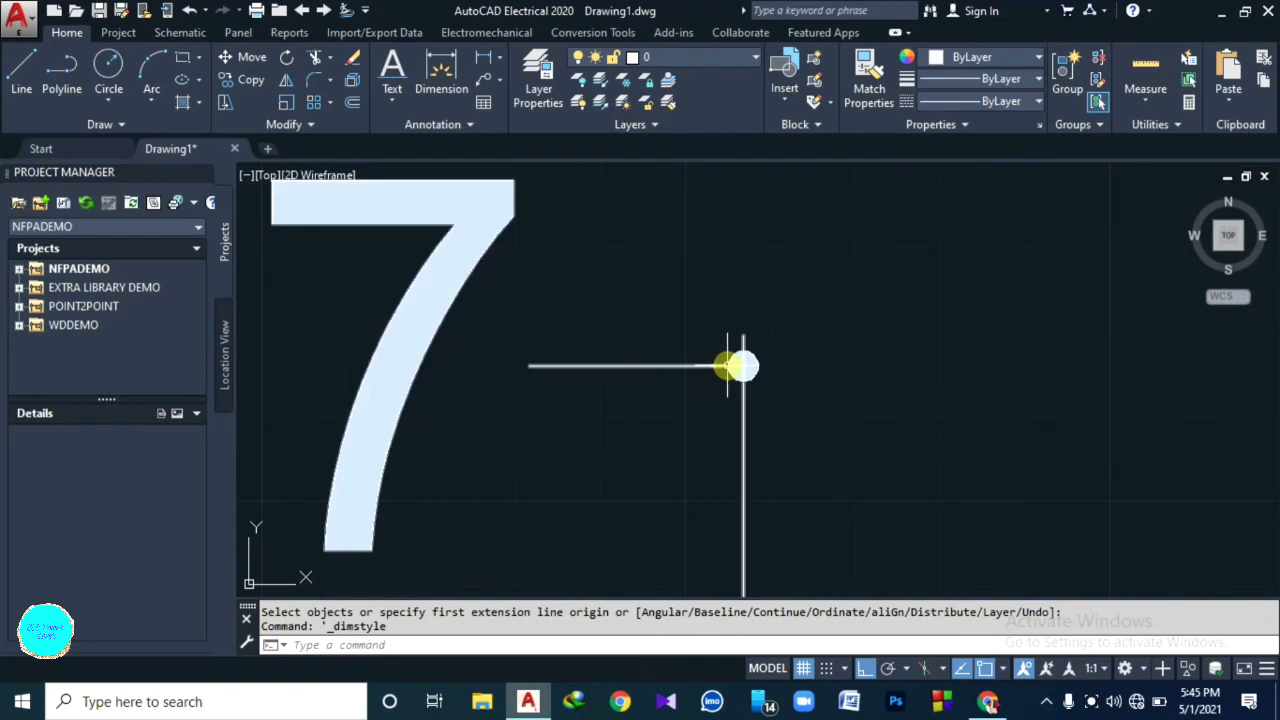
scroll(740, 368, down, 3)
scroll(677, 377, down, 2)
scroll(669, 391, down, 1)
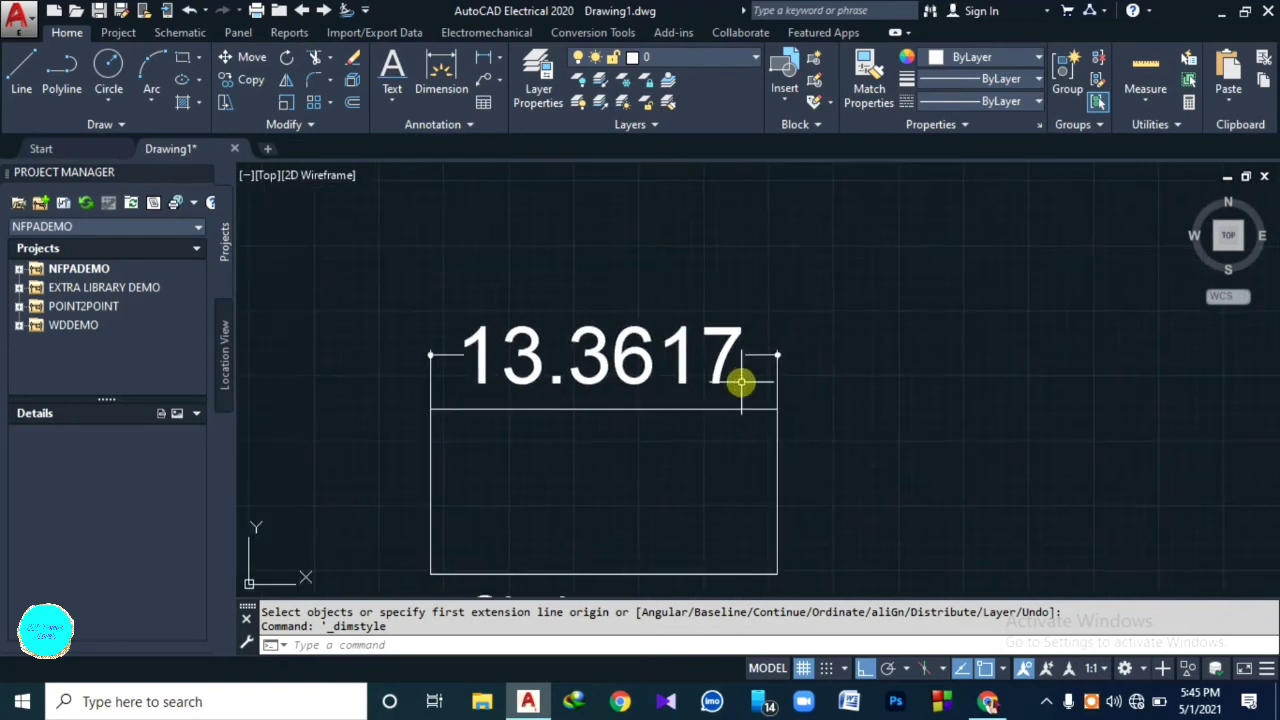
Step: Center the 13.3617 dimension, end dimensioning, and select the rectangle to show its grips
mouse_move(577, 471)
middle_down()
mouse_move(654, 400)
mouse_move(581, 403)
middle_up()
scroll(551, 366, up, 2)
scroll(603, 394, down, 2)
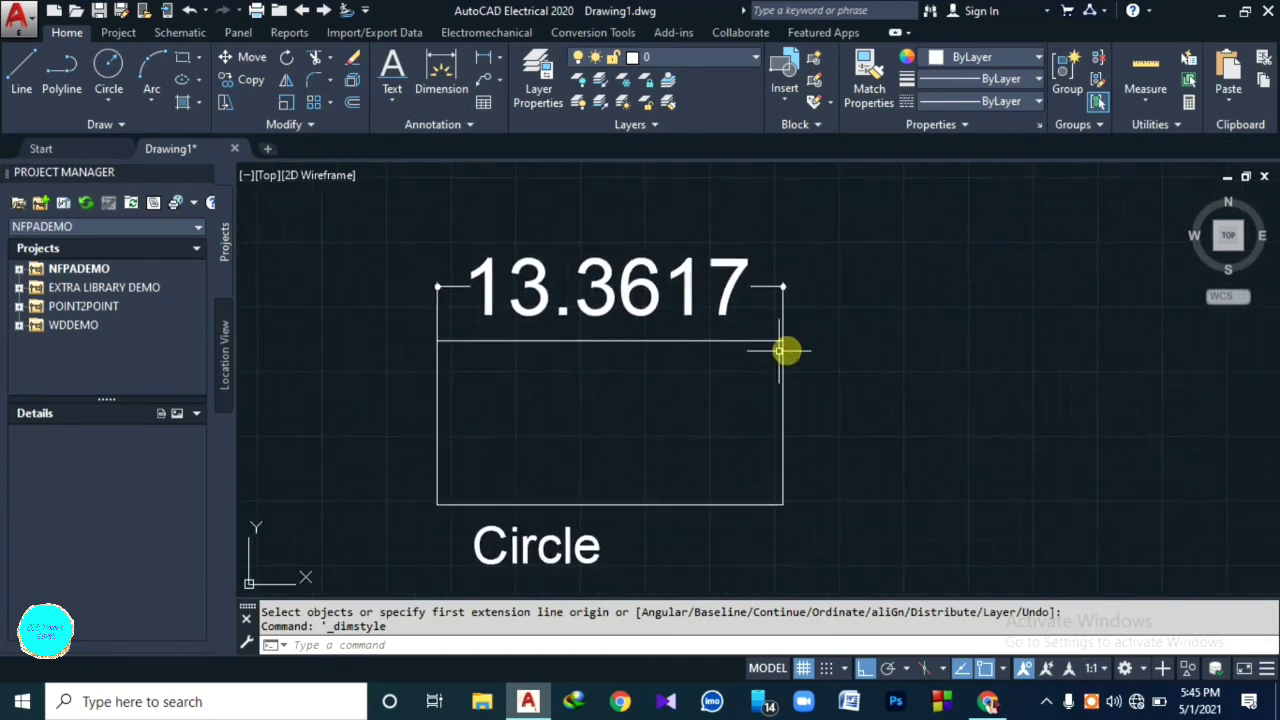
key(Escape)
click(785, 506)
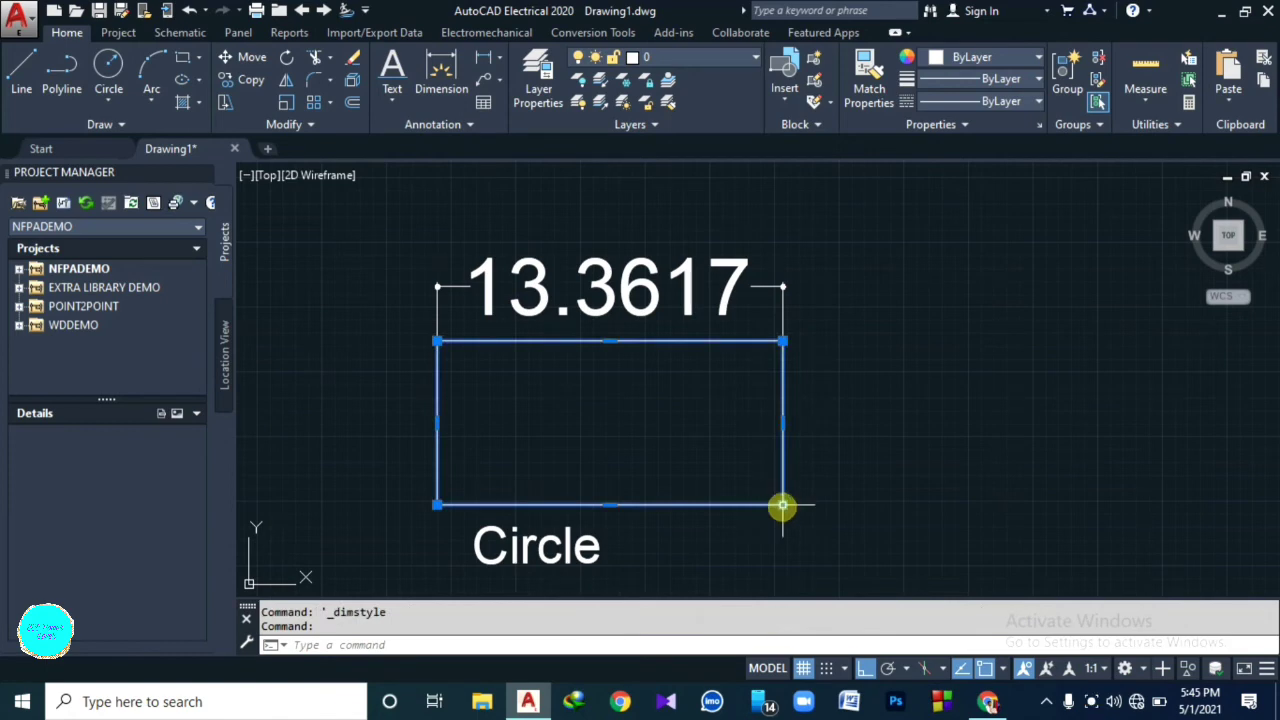
Step: Pull the rectangle's lower-right corner inward and add a 6.5548 aligned dimension along the slanted edge
click(782, 506)
click(740, 504)
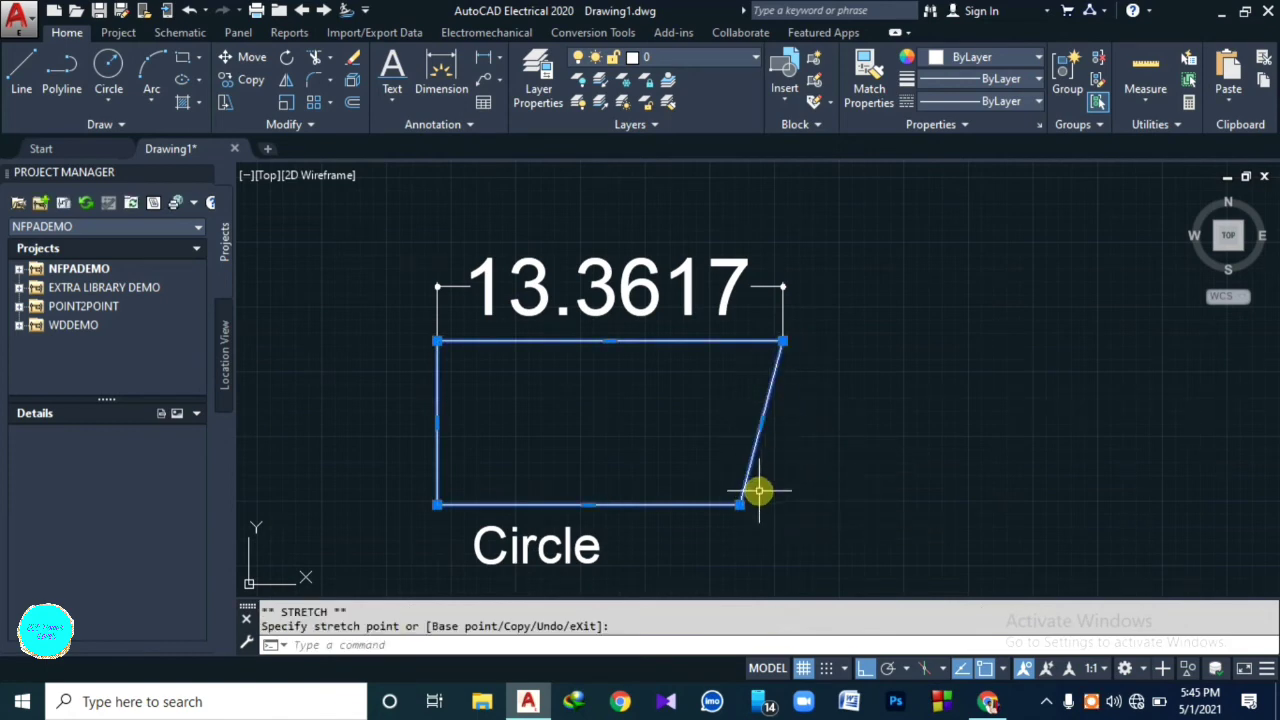
click(497, 60)
click(510, 123)
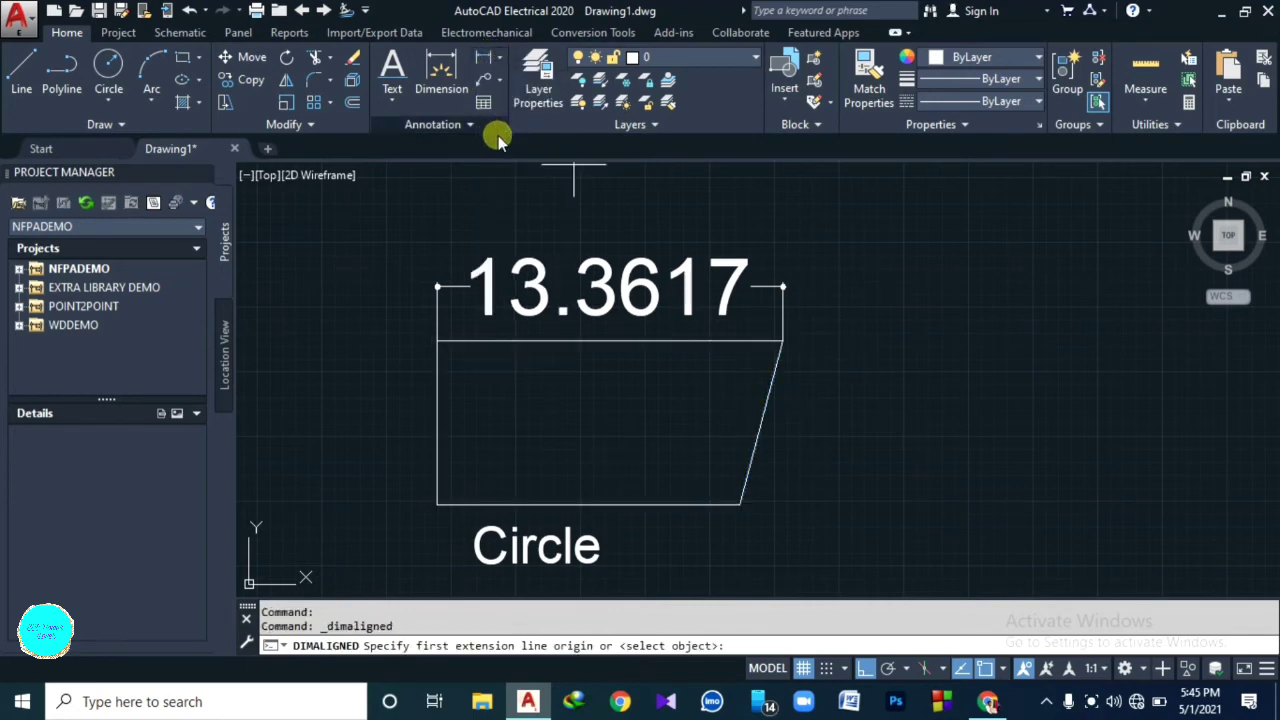
click(740, 505)
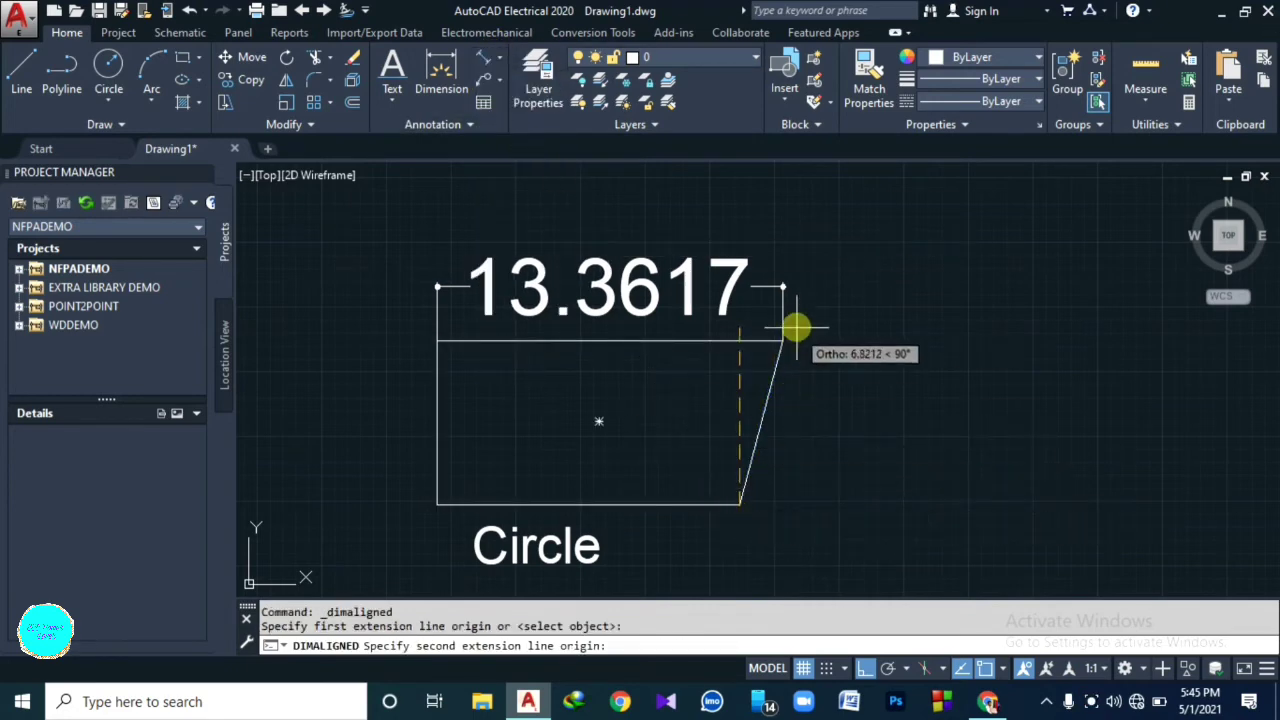
click(782, 342)
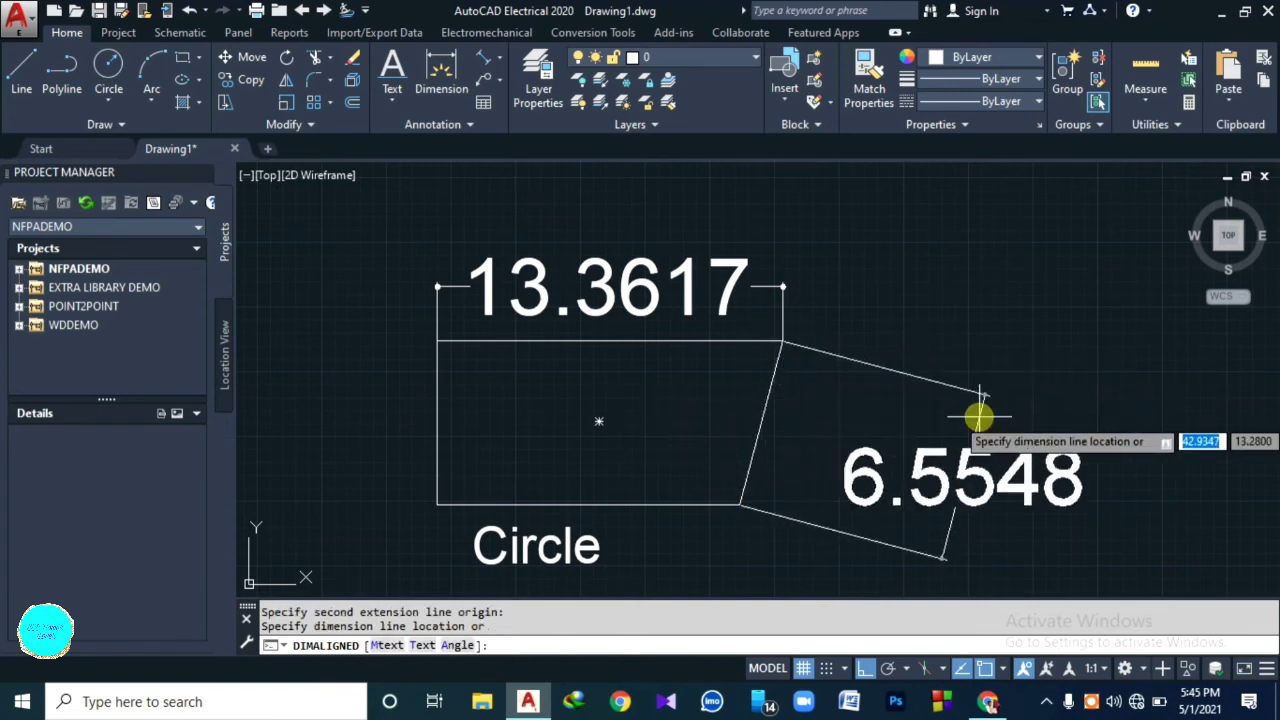
click(979, 418)
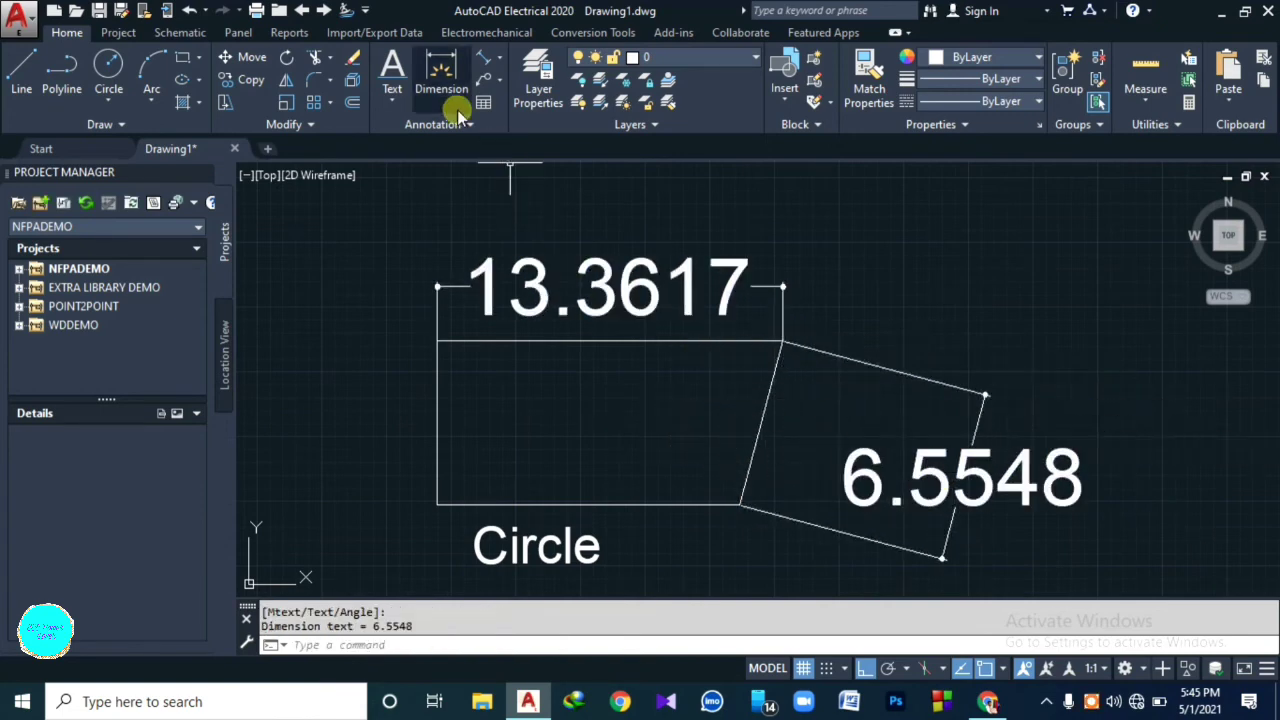
Step: Lower the Standard style's text height to 1.914 and set Standard as the current style
click(432, 124)
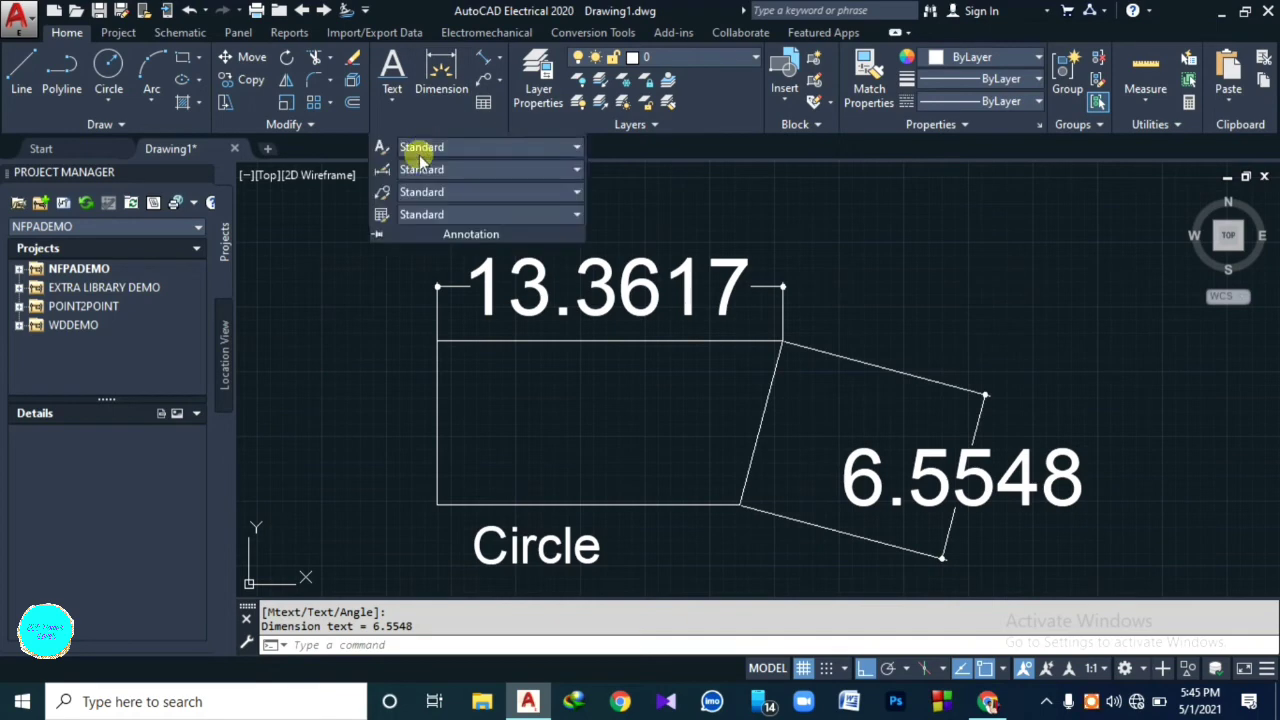
click(385, 170)
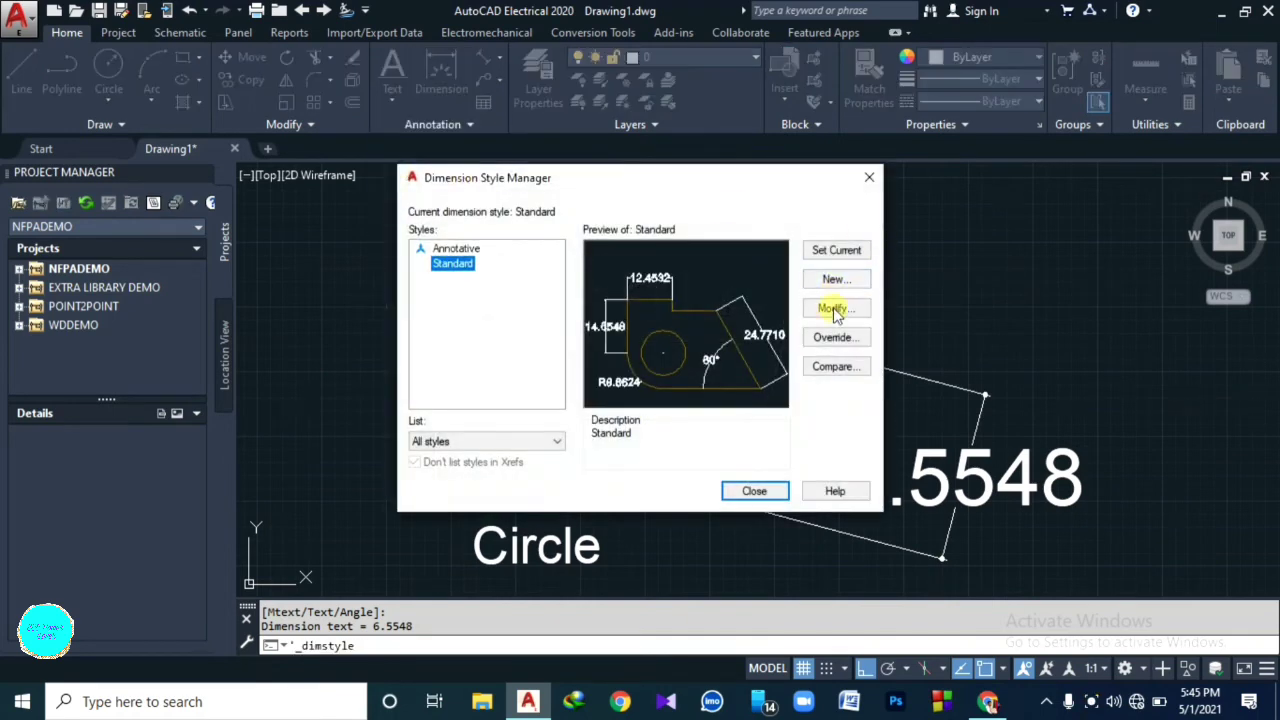
click(832, 309)
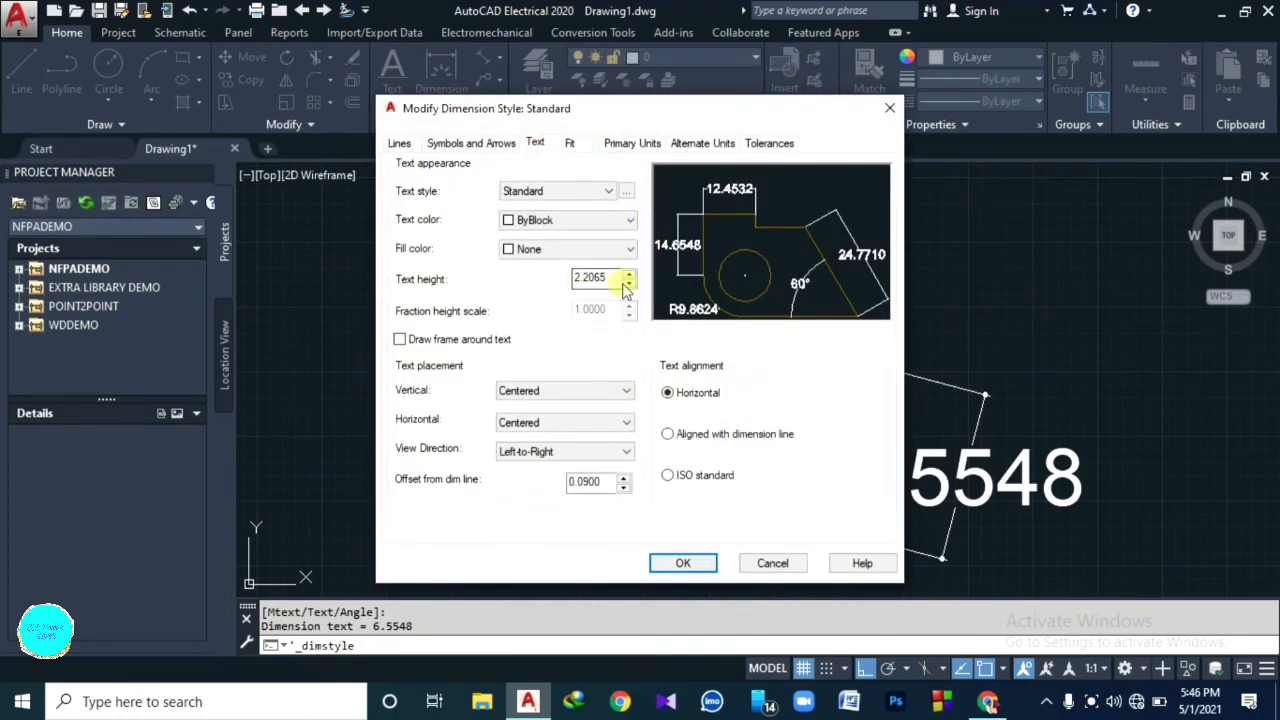
click(631, 275)
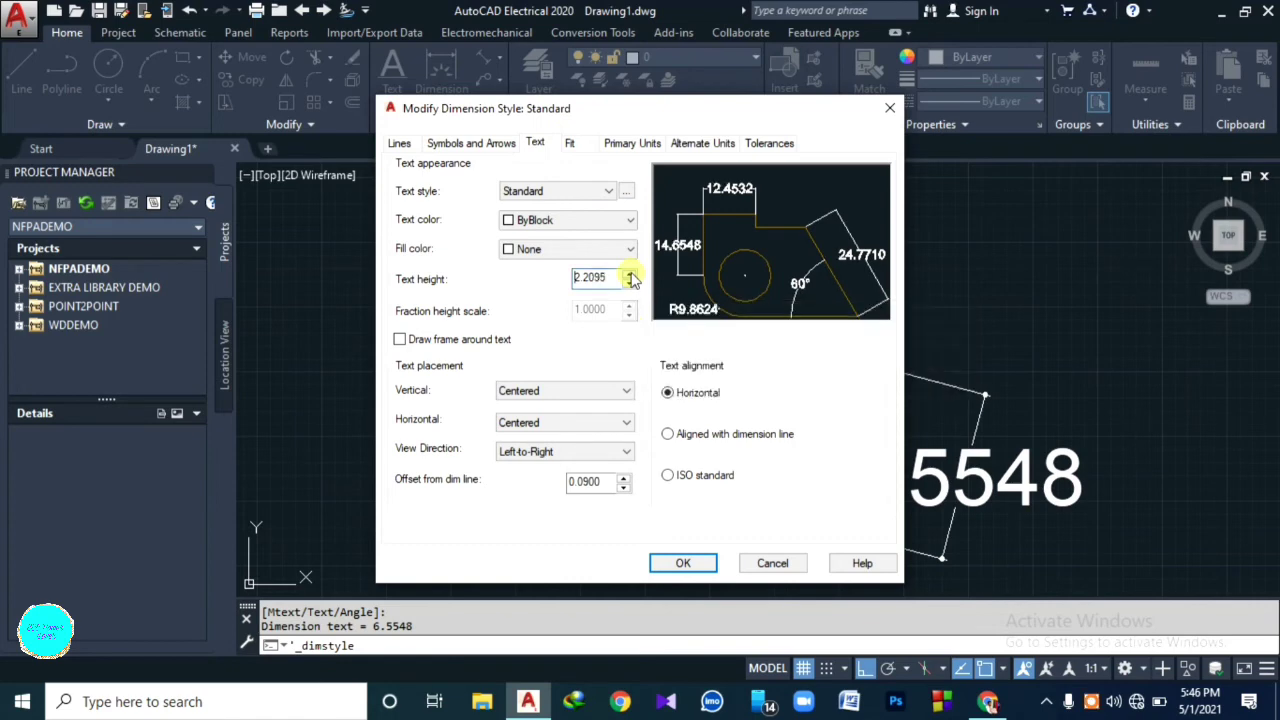
click(631, 277)
click(631, 285)
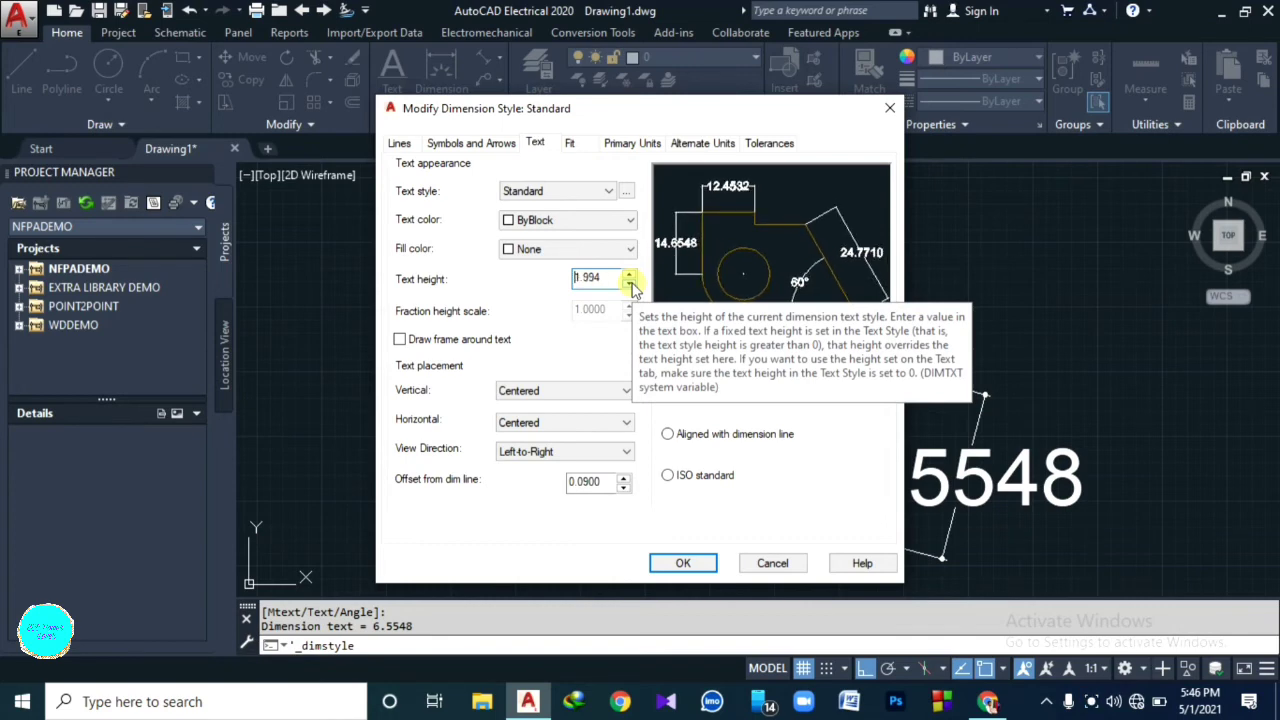
click(631, 285)
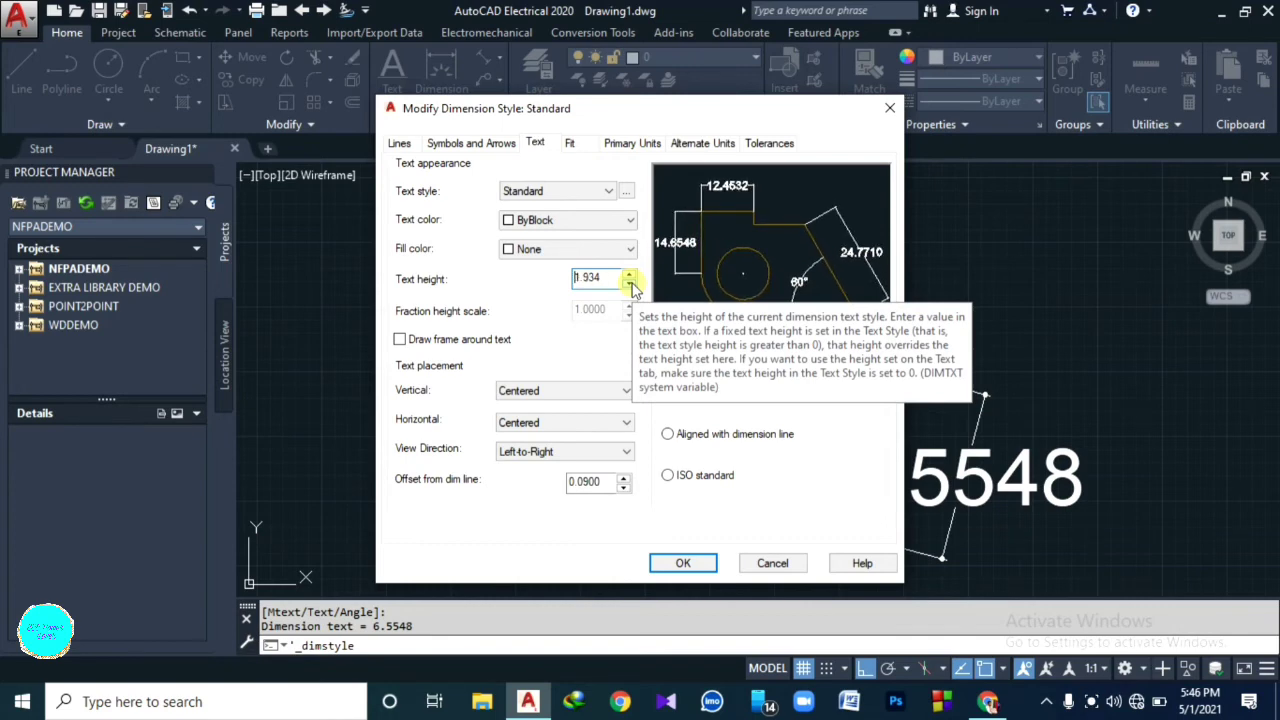
click(684, 564)
click(846, 250)
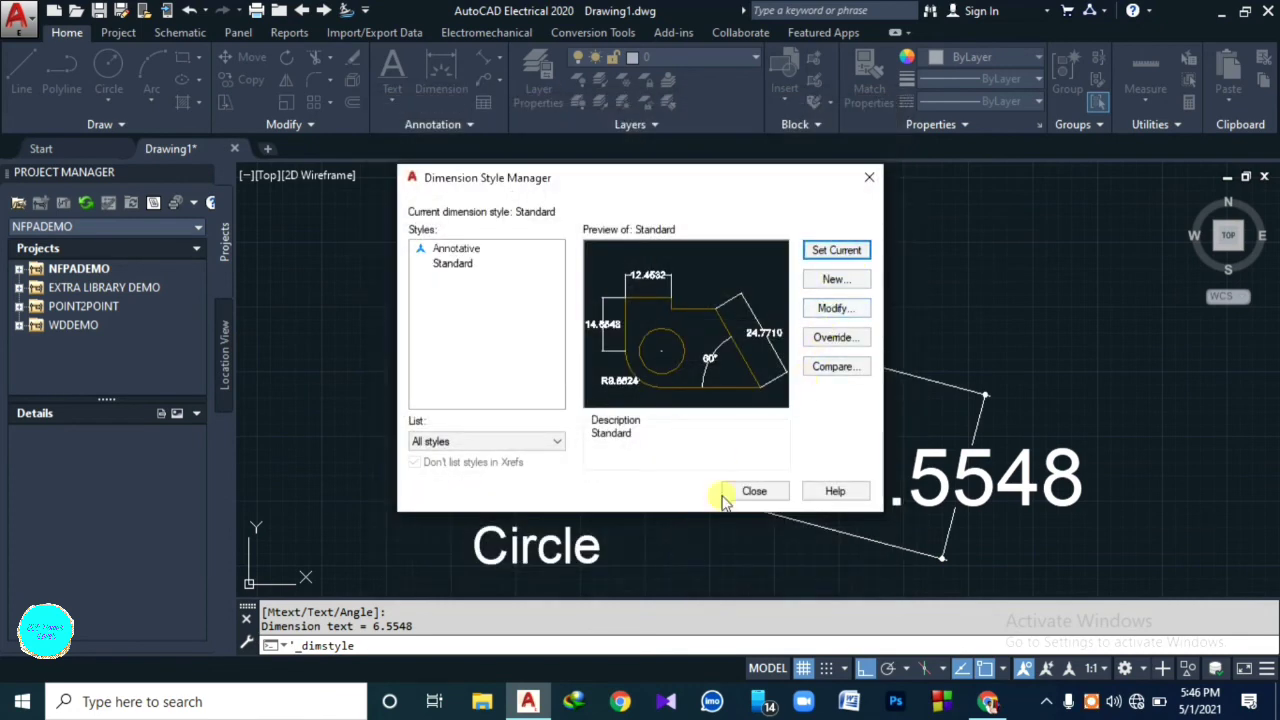
click(754, 491)
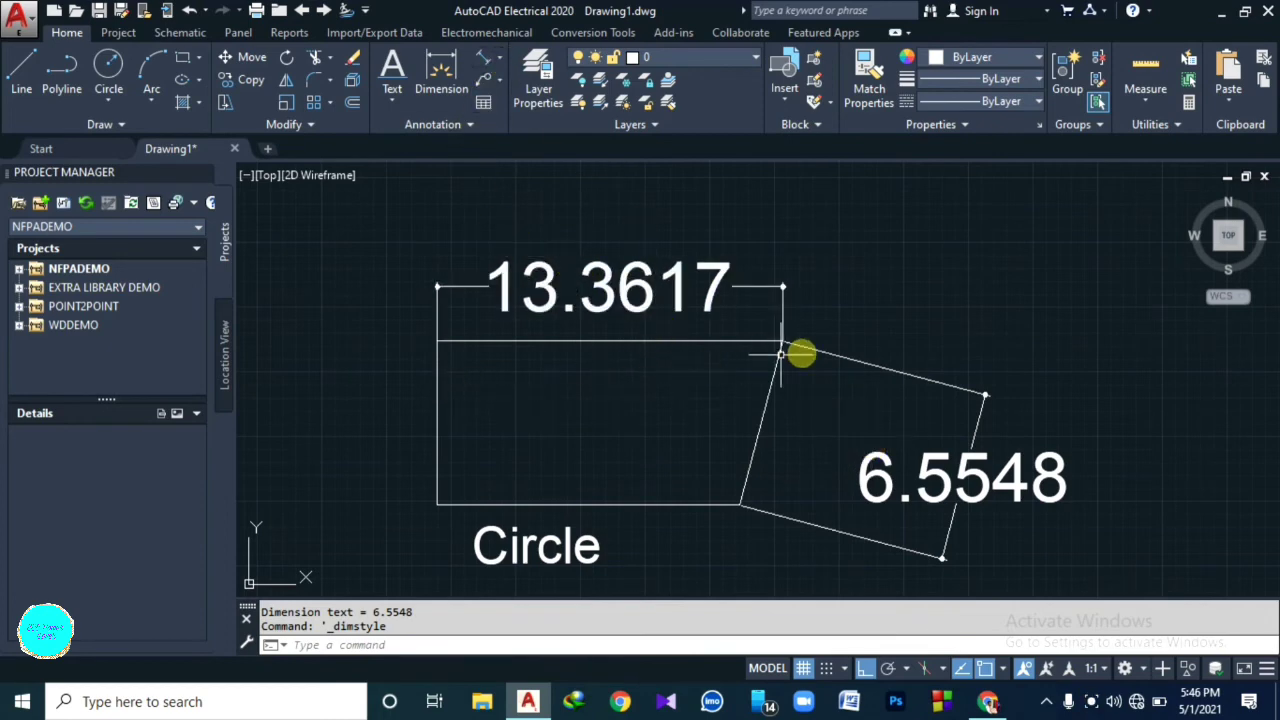
Step: Dimension the 75° angle between the rectangle's slanted edge and its top edge
click(497, 60)
click(491, 160)
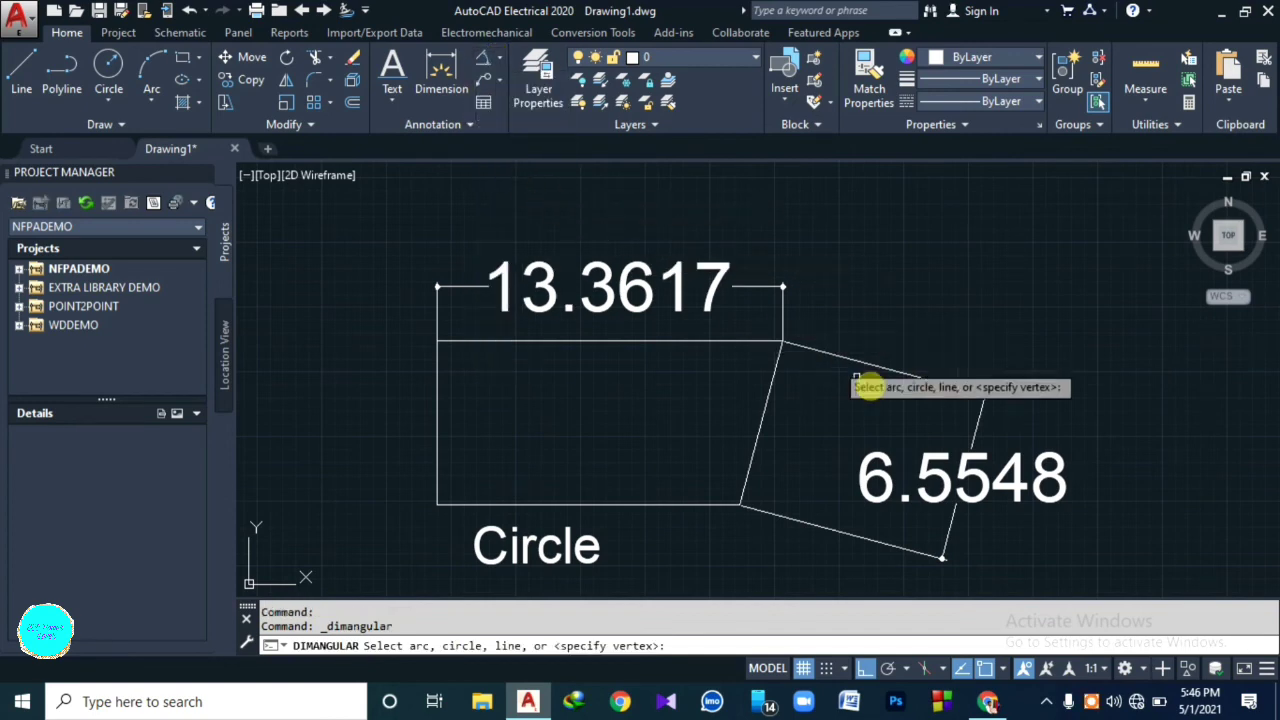
click(766, 403)
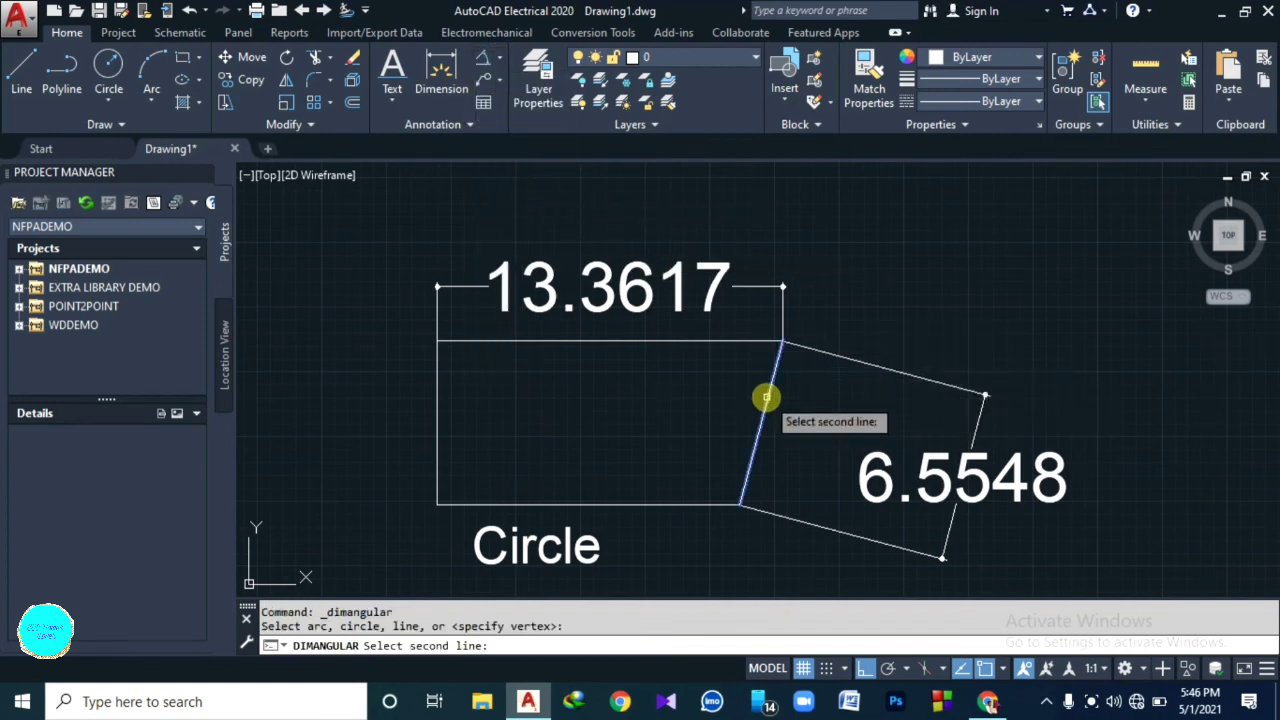
click(734, 340)
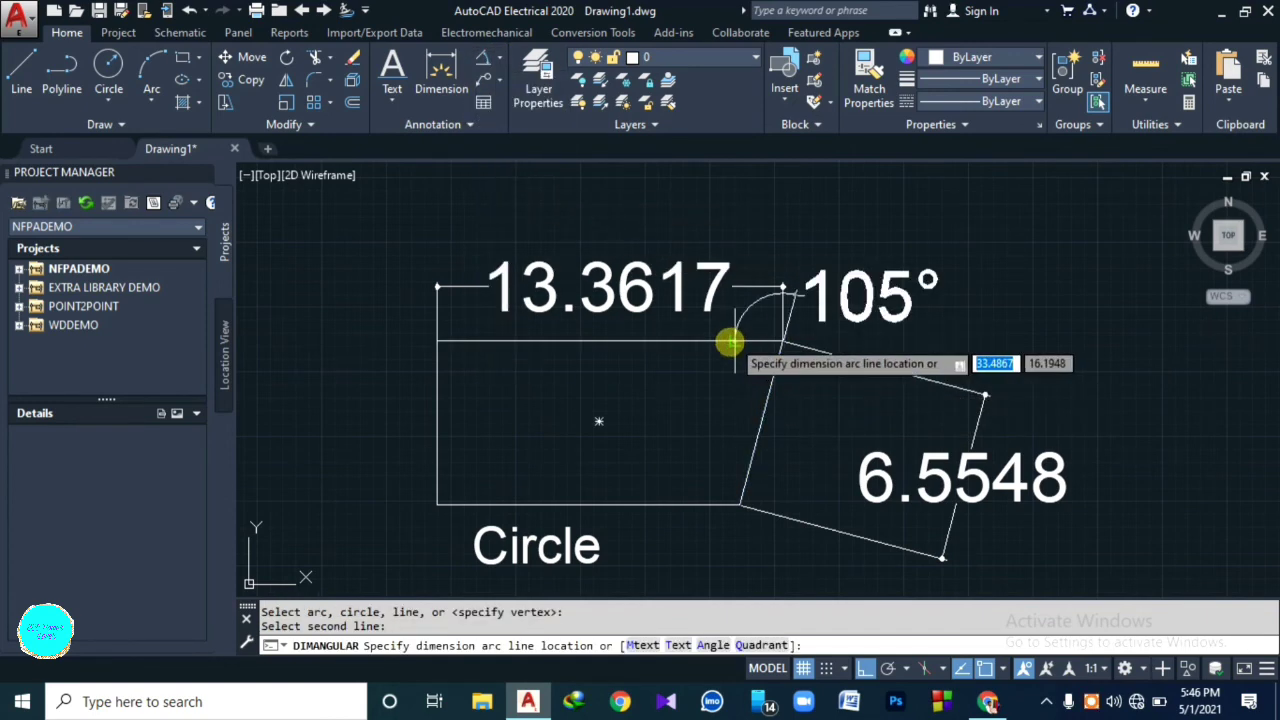
click(690, 398)
scroll(673, 381, down, 2)
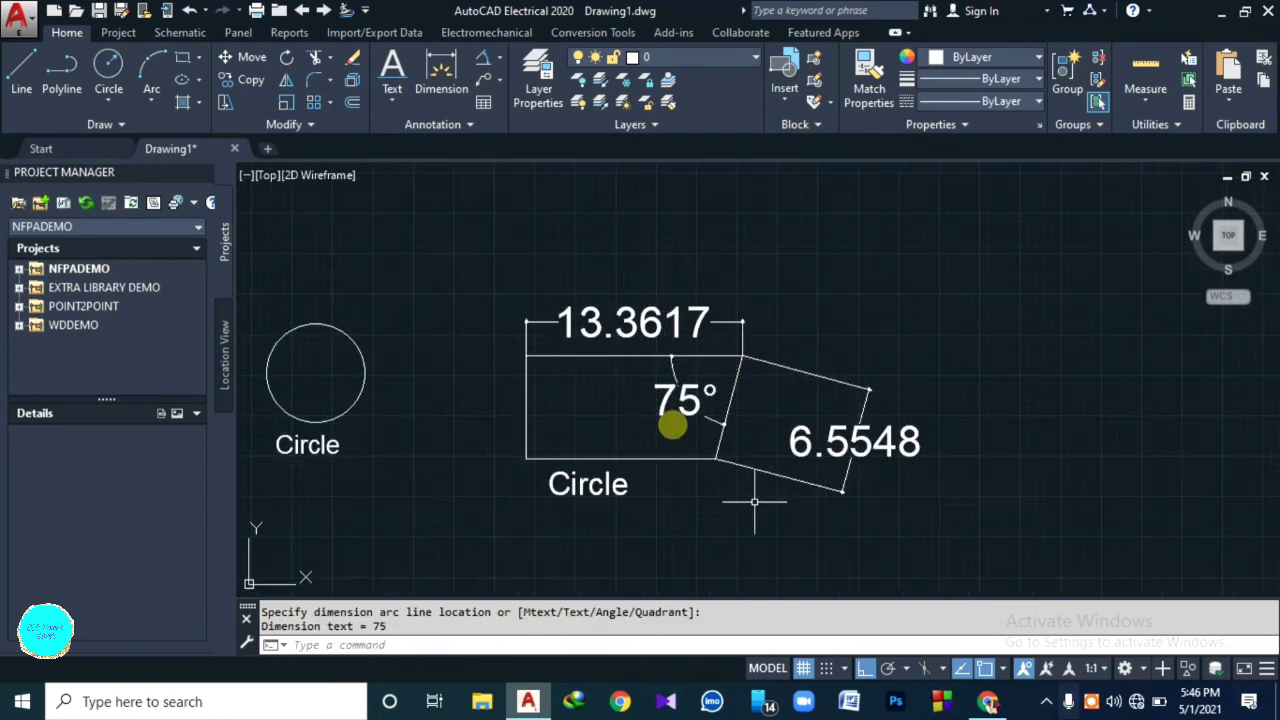
scroll(780, 330, down, 2)
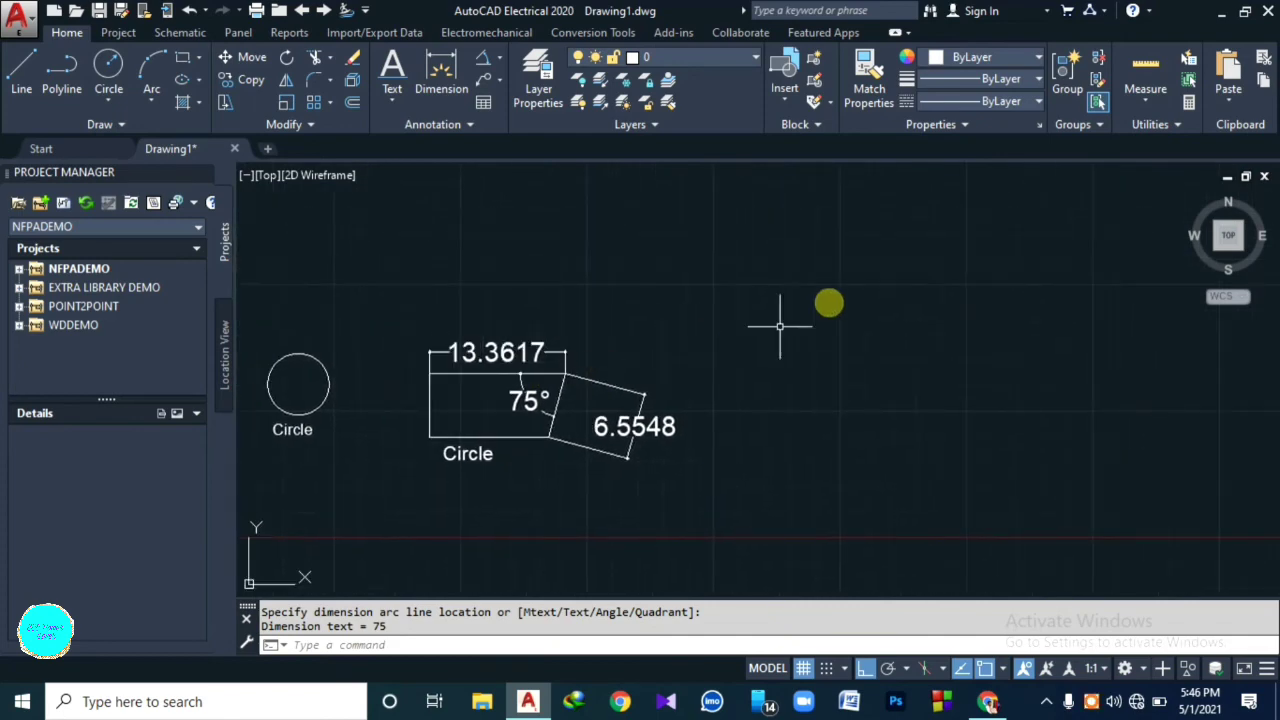
Step: Insert a blank table with 5 columns of 2.5 width and one data row above the shape
click(484, 103)
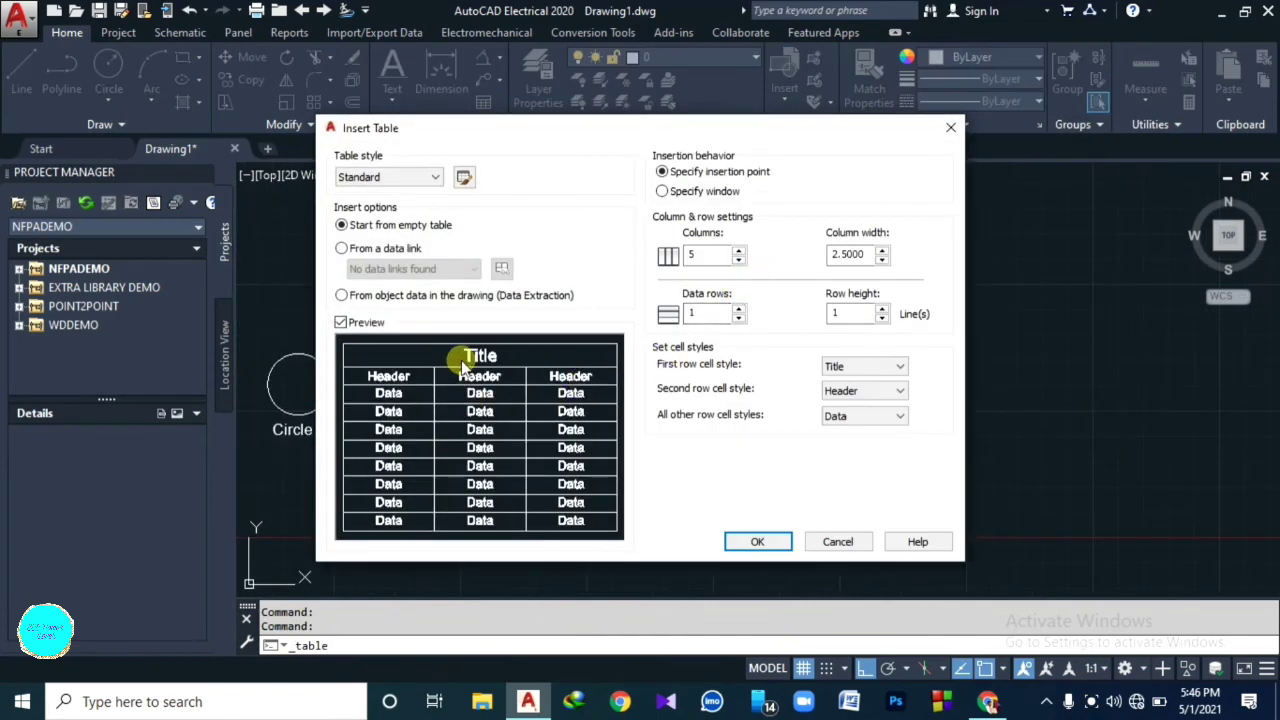
drag(840, 256, 862, 266)
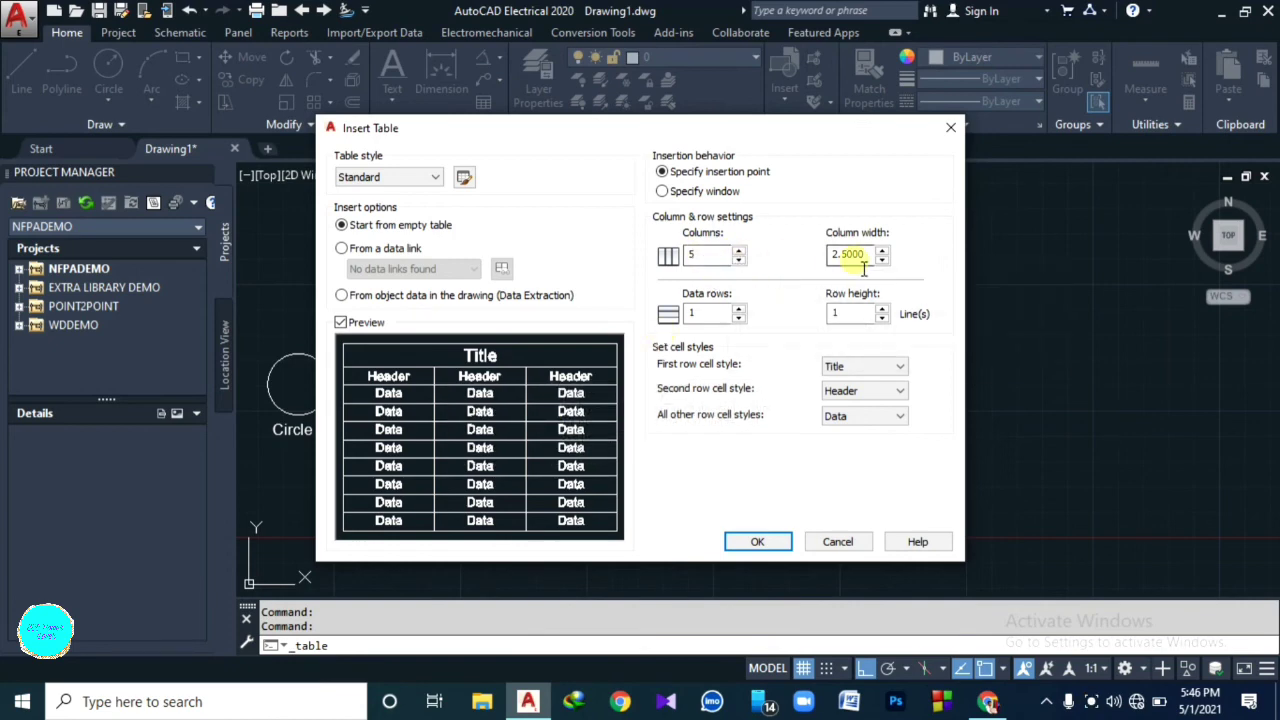
click(759, 543)
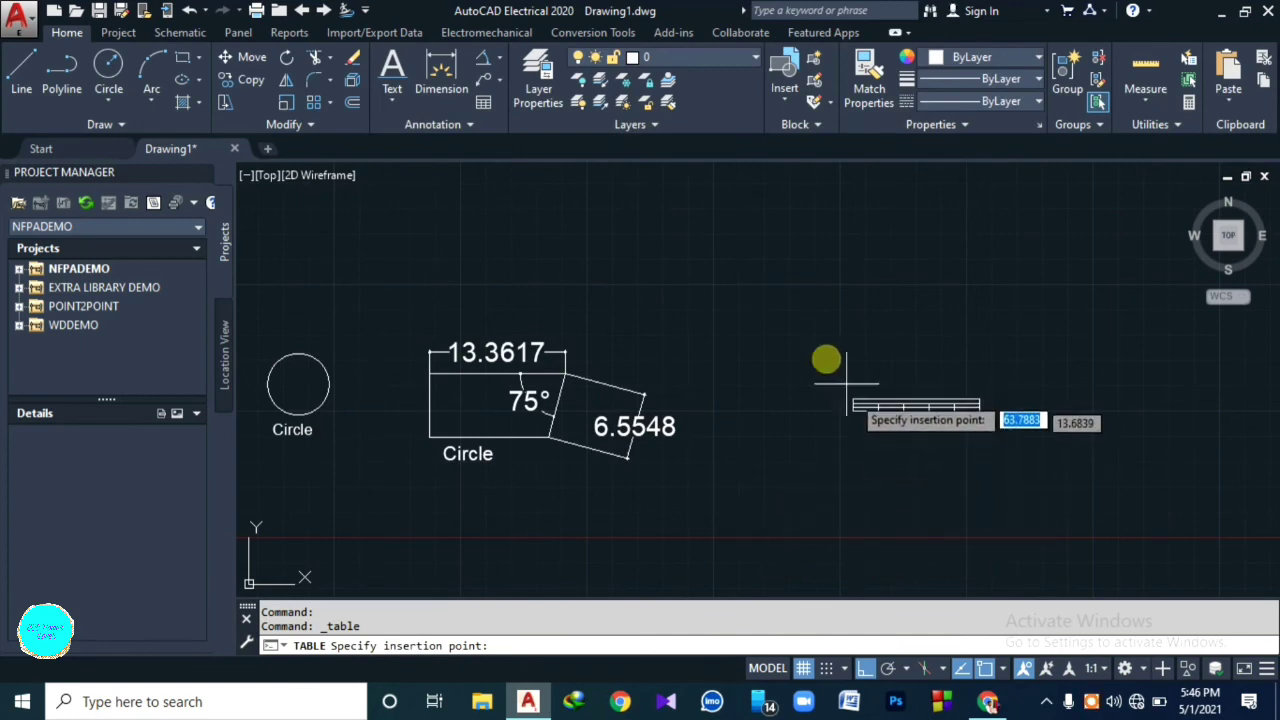
click(797, 300)
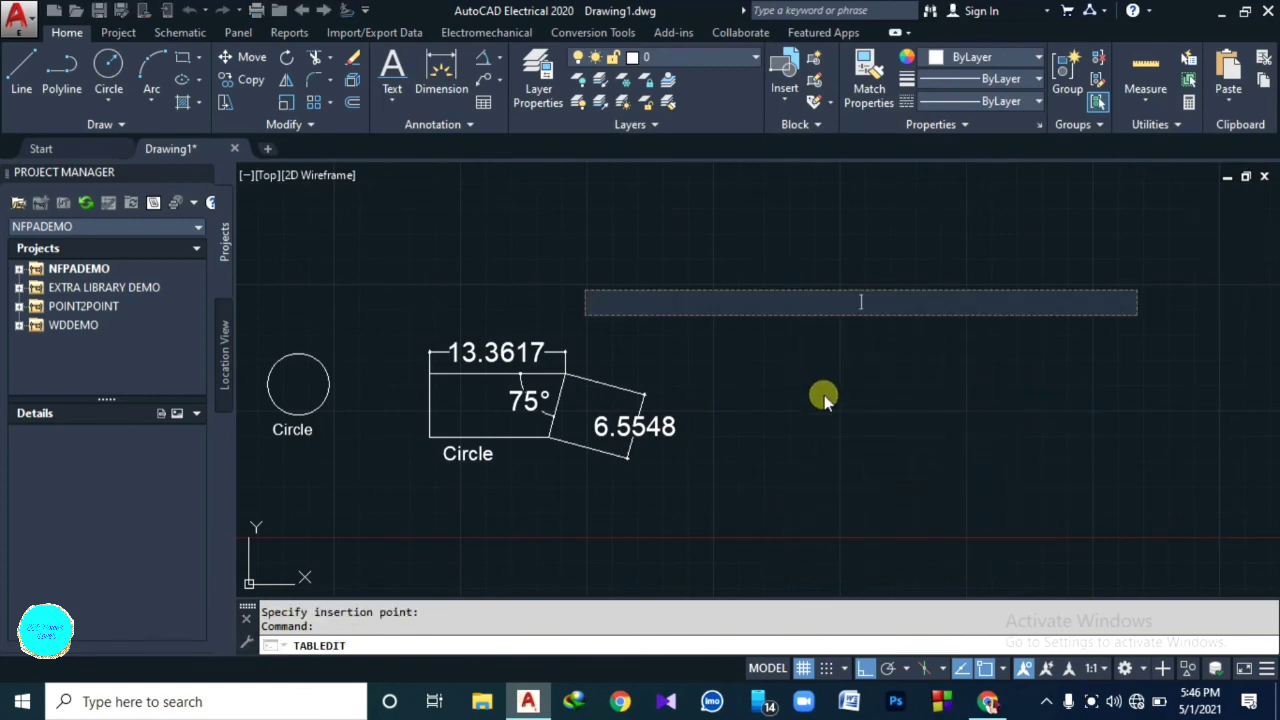
click(875, 360)
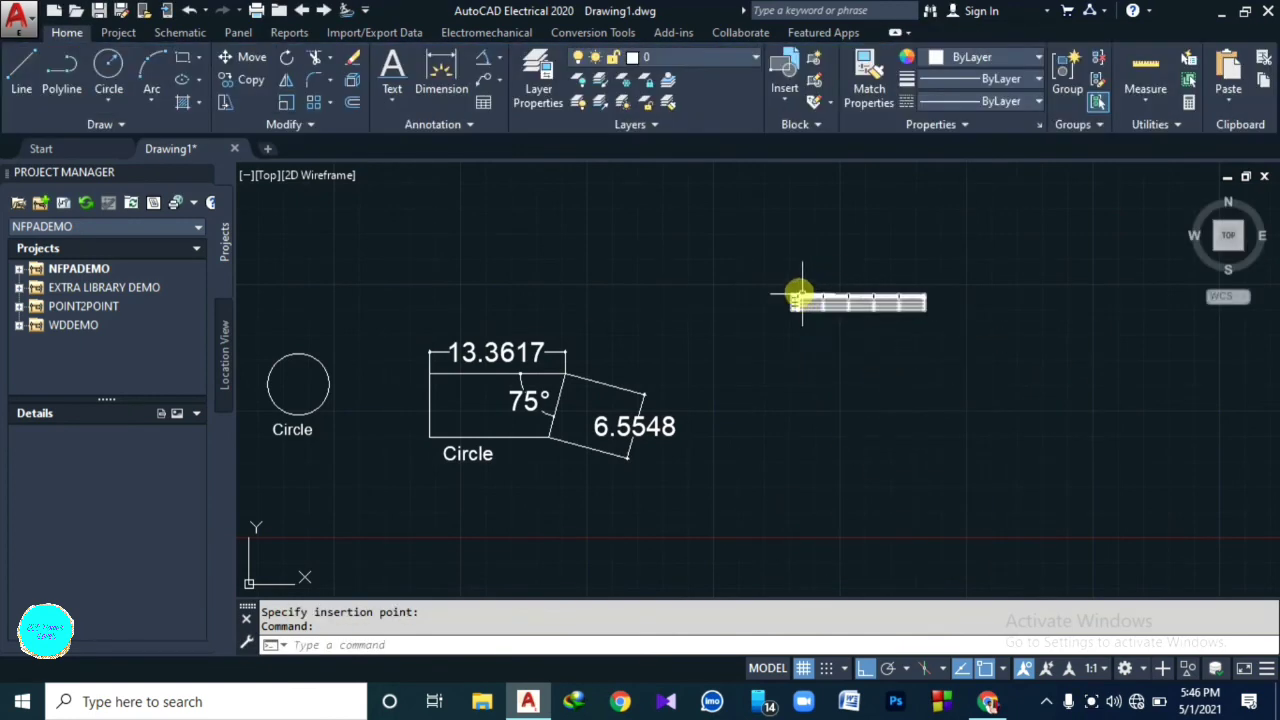
scroll(871, 323, up, 3)
scroll(780, 297, up, 1)
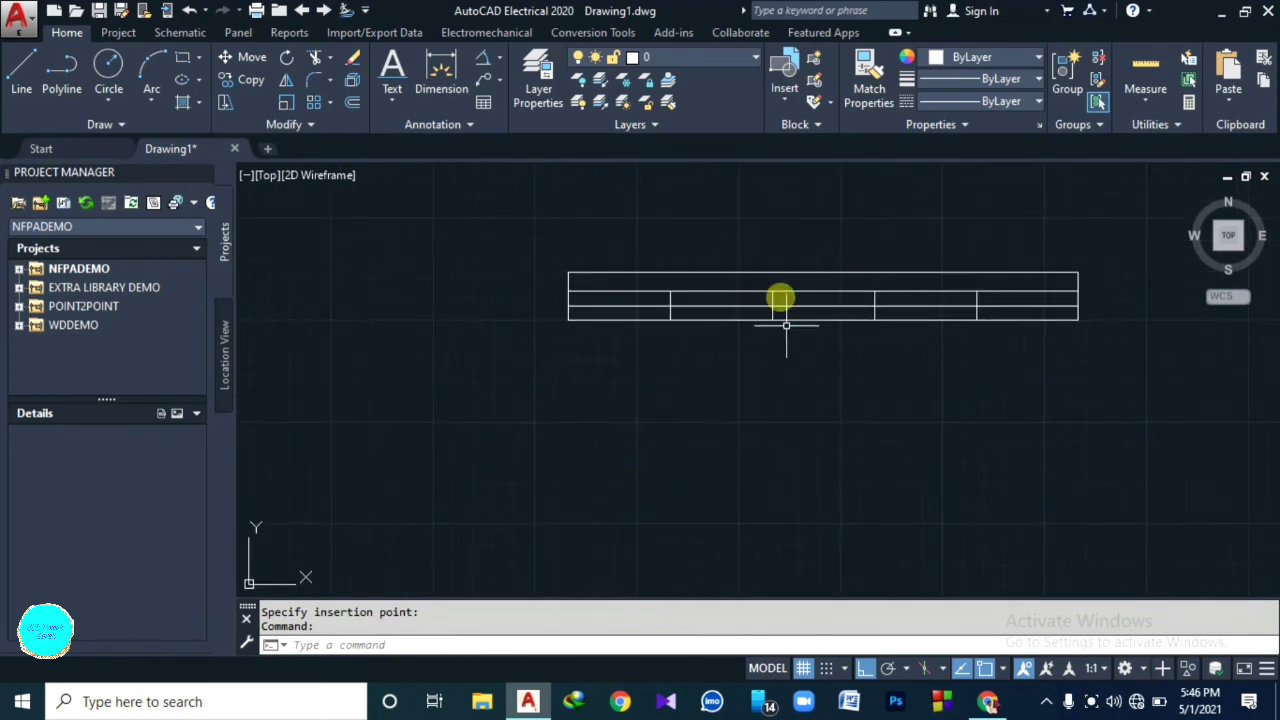
scroll(677, 285, down, 2)
Step: Window-select the whole table and scale it up from a base point
click(517, 231)
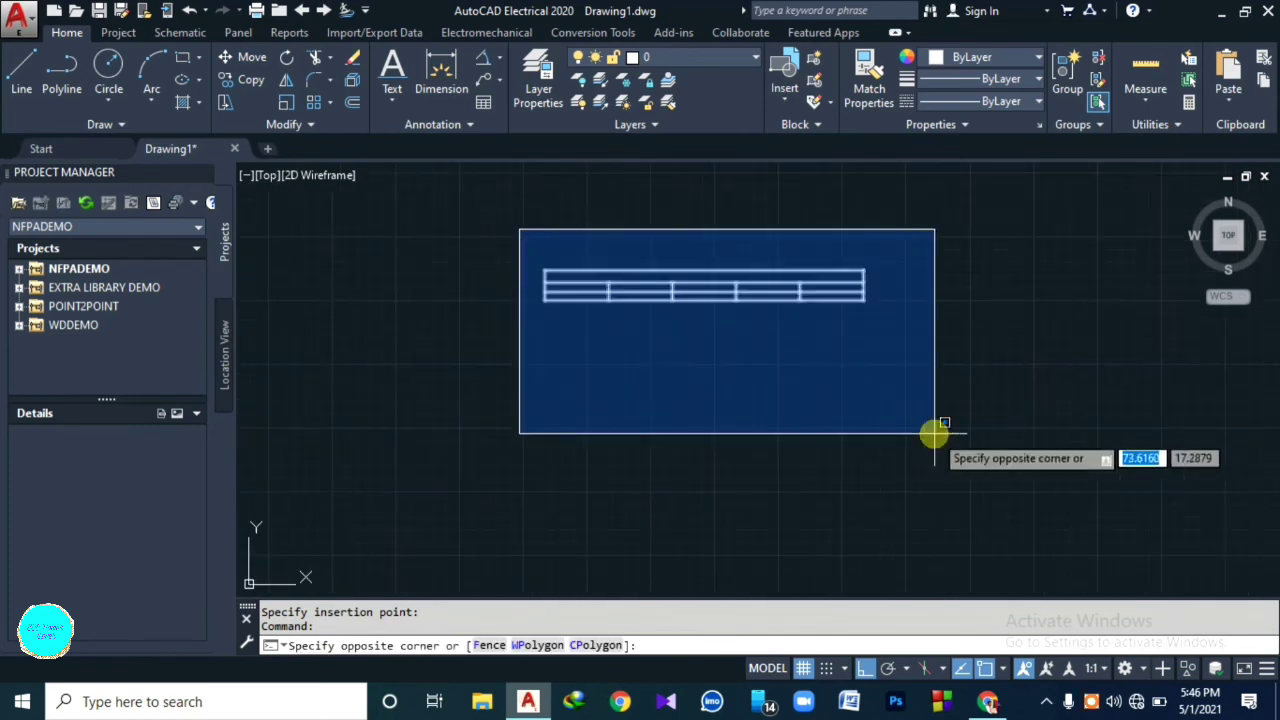
click(931, 434)
right_click(677, 382)
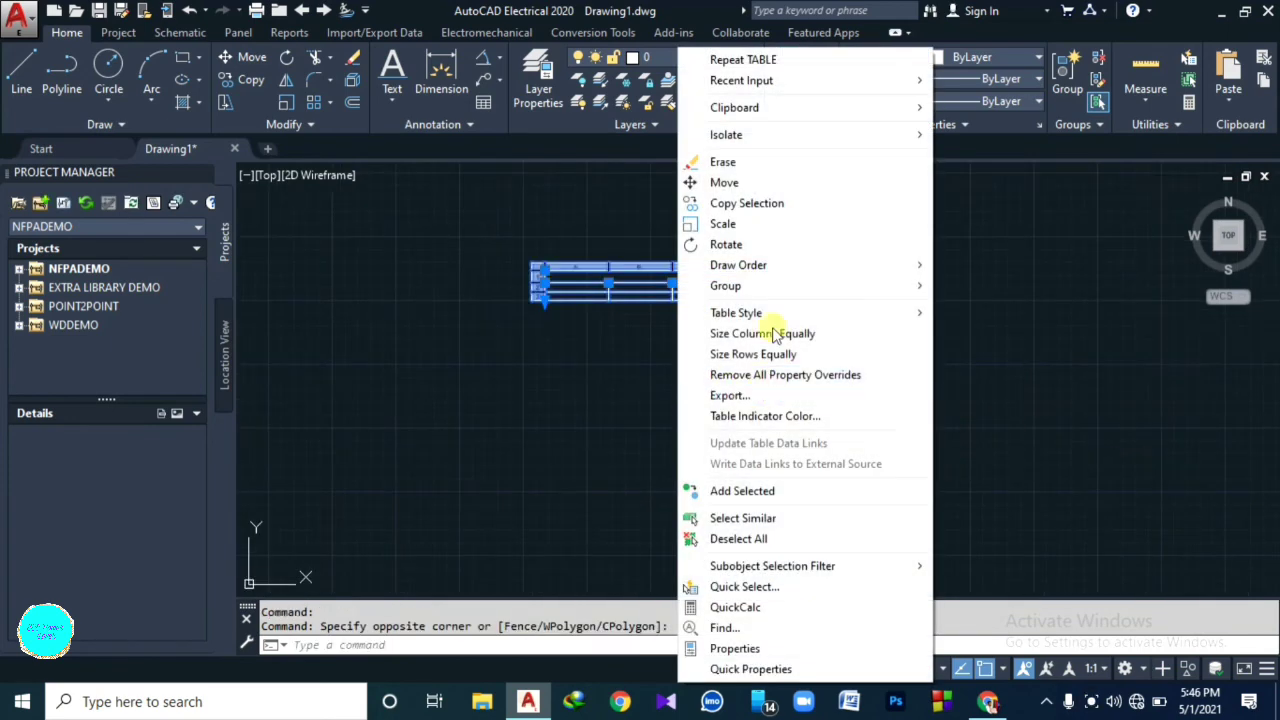
click(752, 224)
click(725, 360)
scroll(945, 545, down, 3)
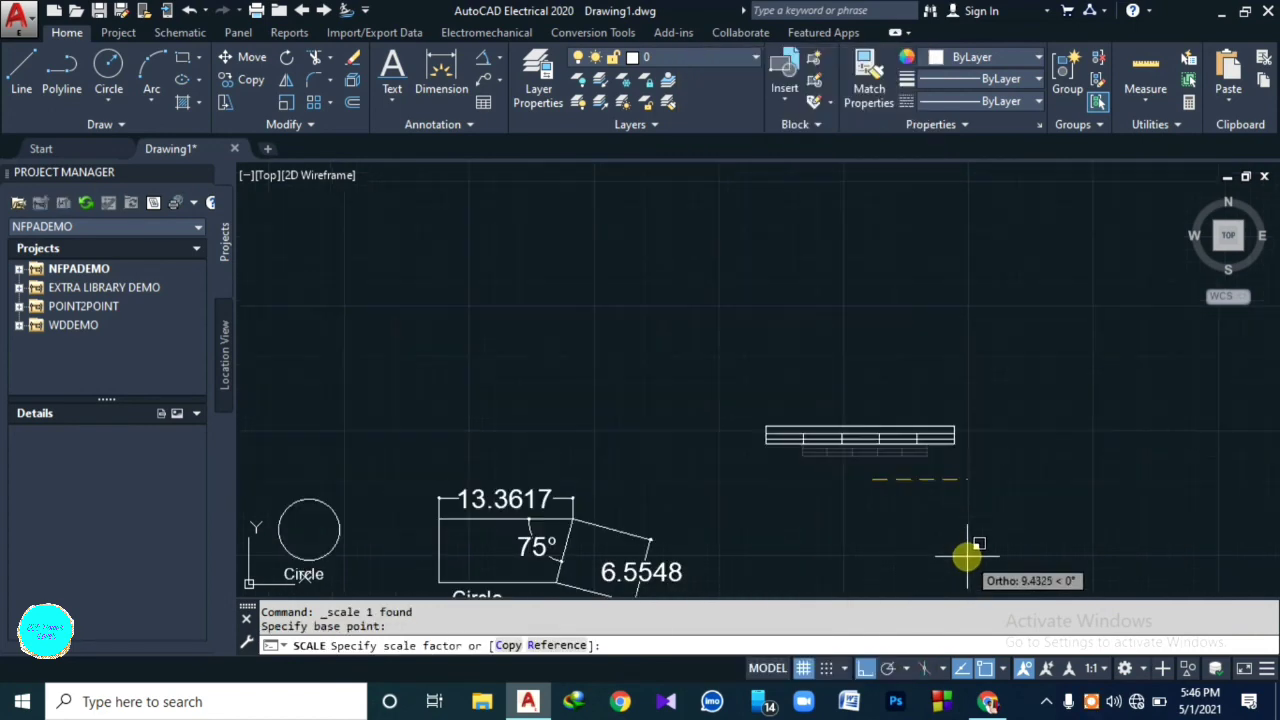
click(1128, 531)
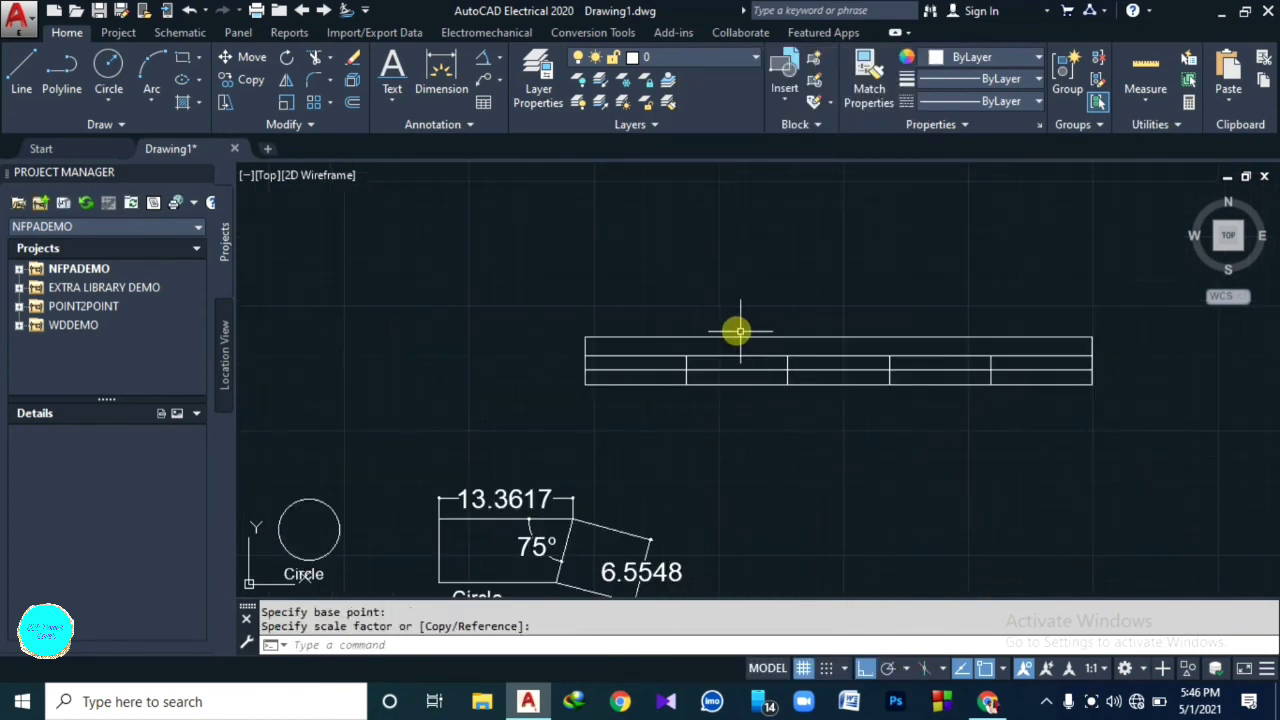
Step: Open a table cell for text editing, then exit leaving the table empty
click(749, 345)
click(747, 344)
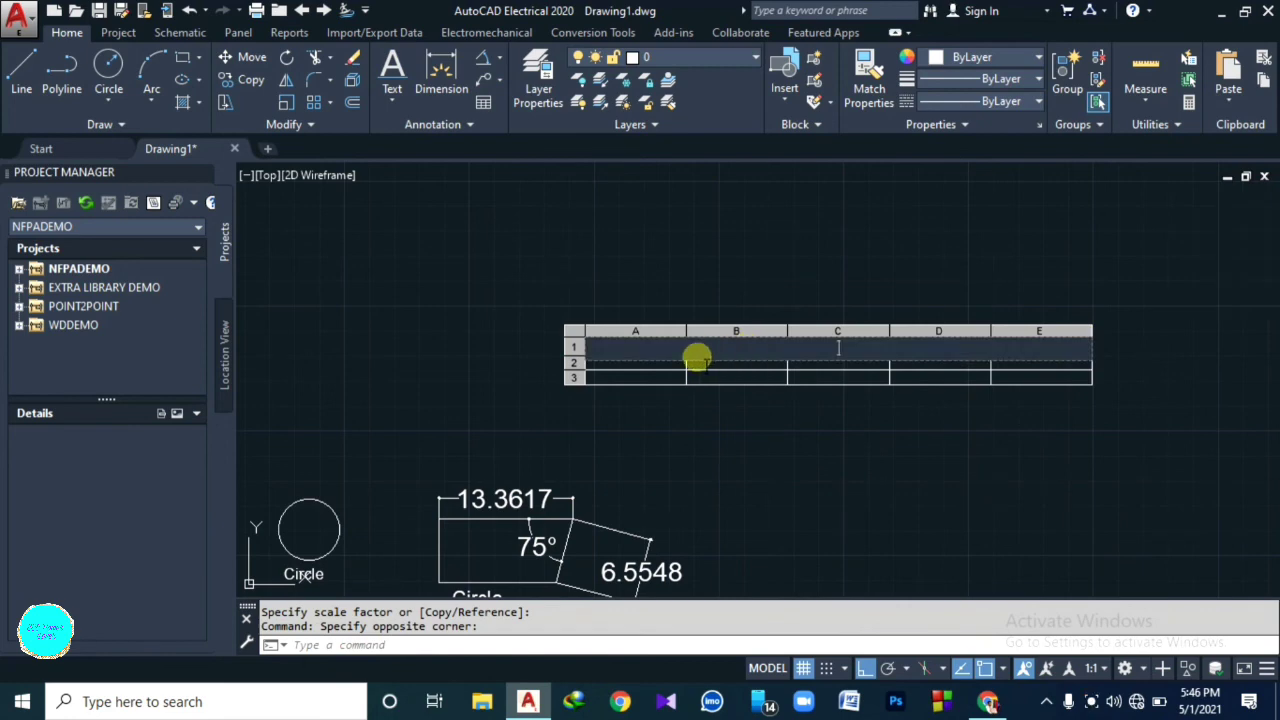
double_click(694, 352)
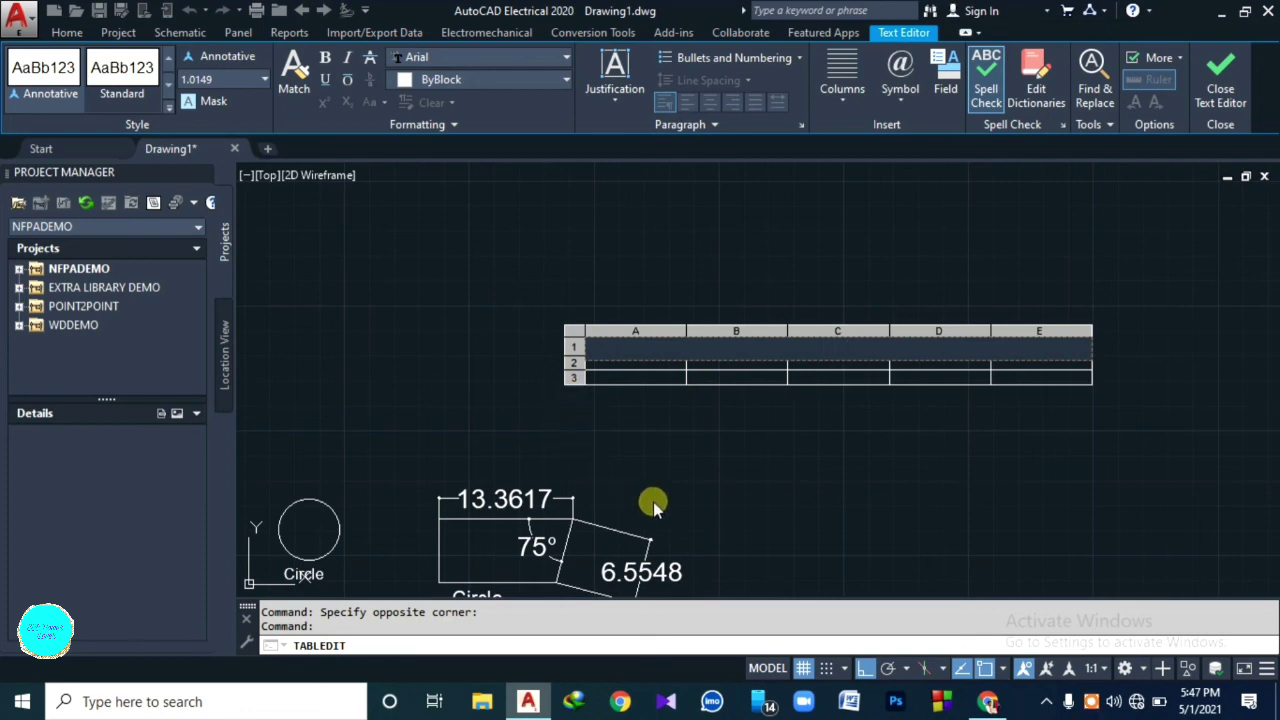
click(517, 263)
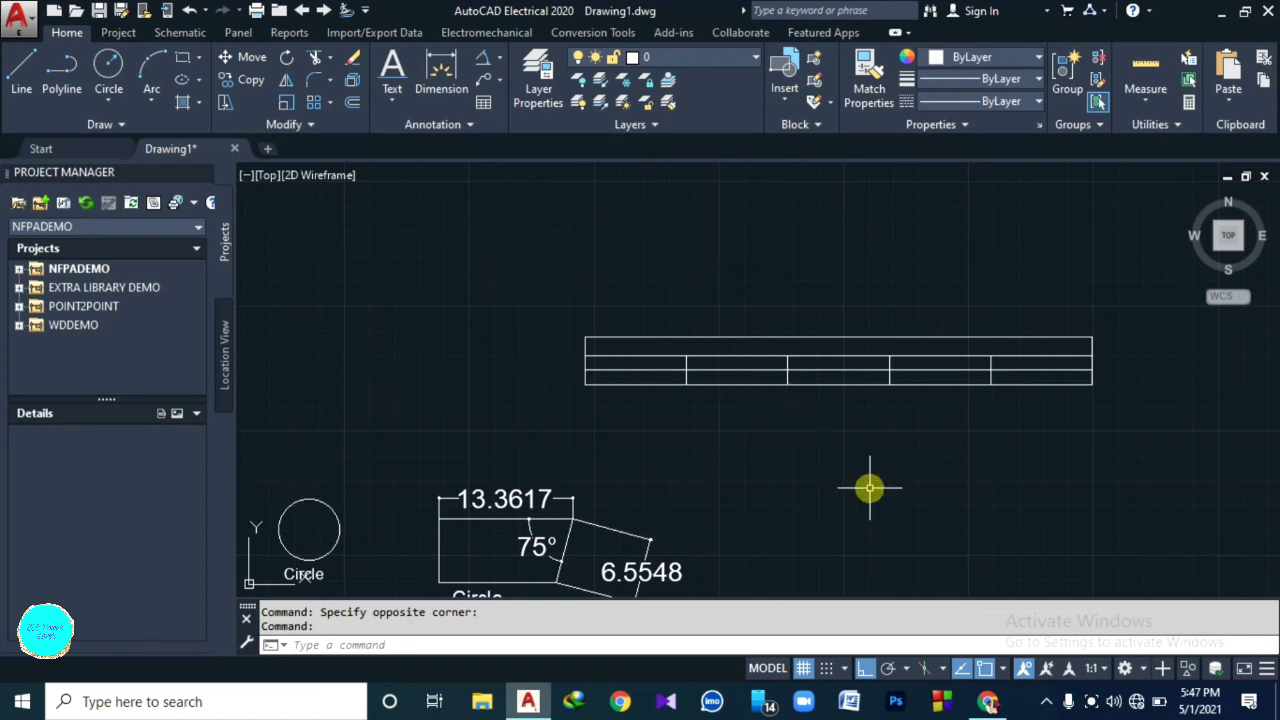
click(1091, 702)
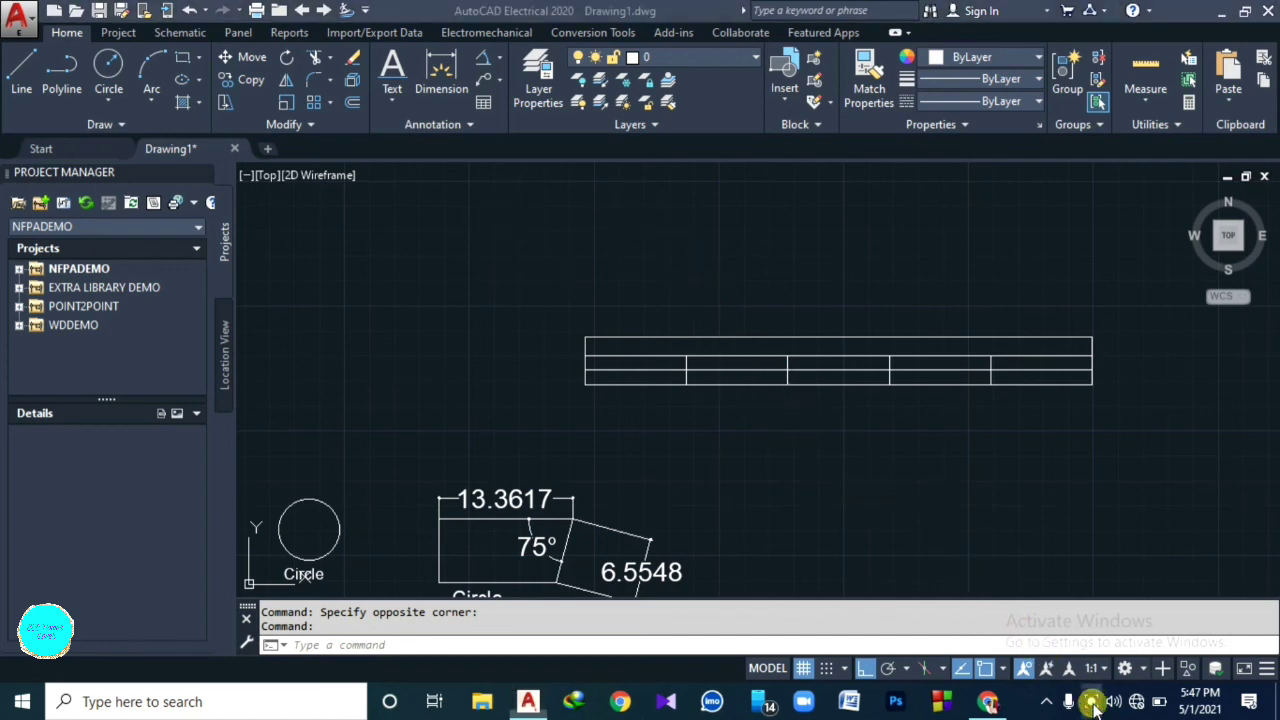